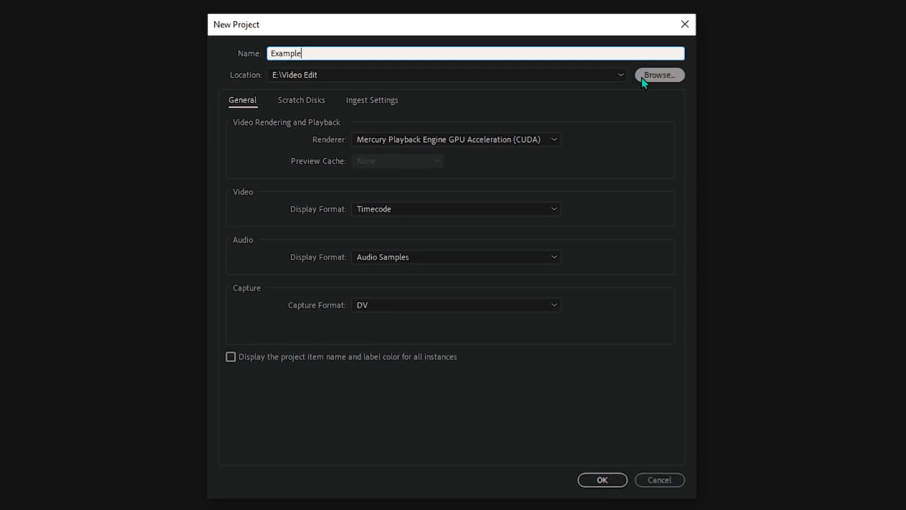
Step: Set the new project's location to the Video Edit folder on the MAIN STORAGE (E:) drive
click(673, 78)
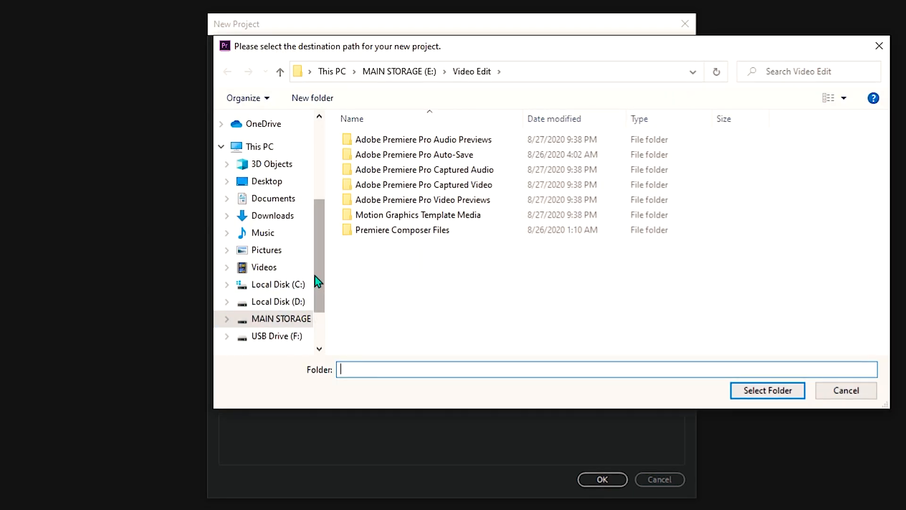
click(288, 321)
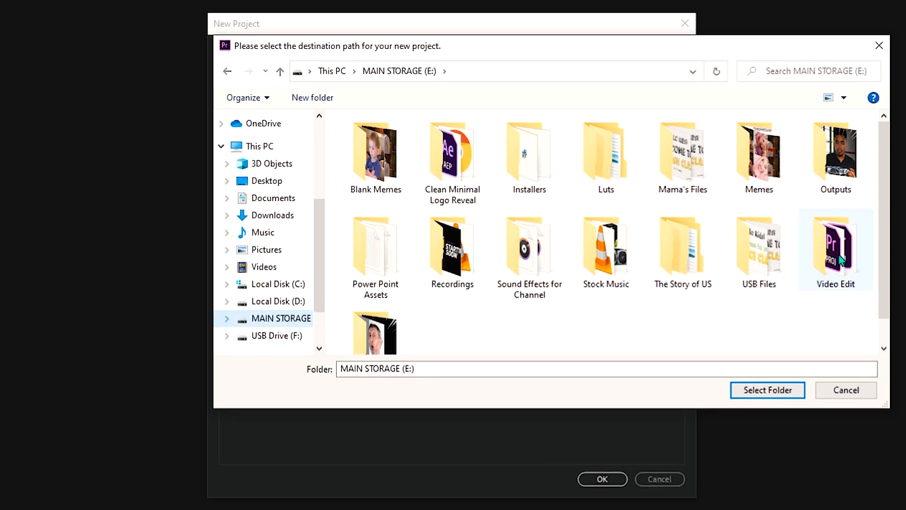
double_click(831, 267)
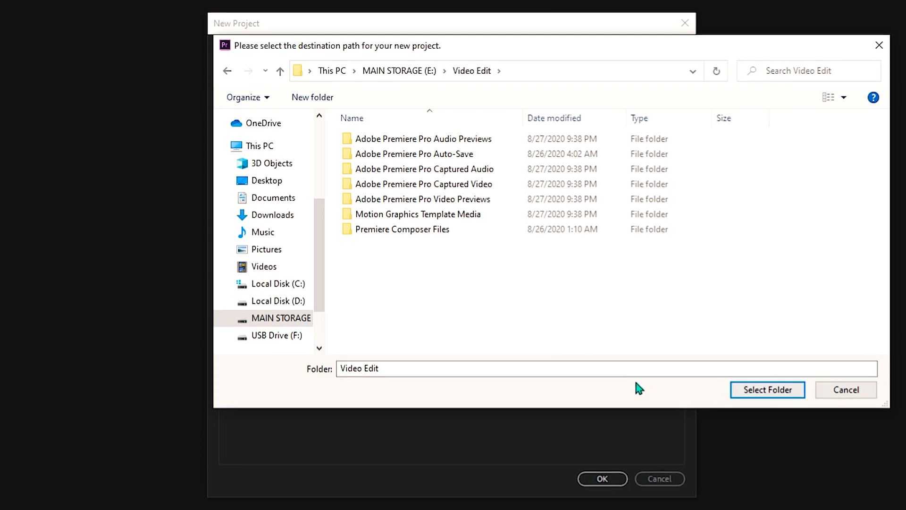
click(769, 392)
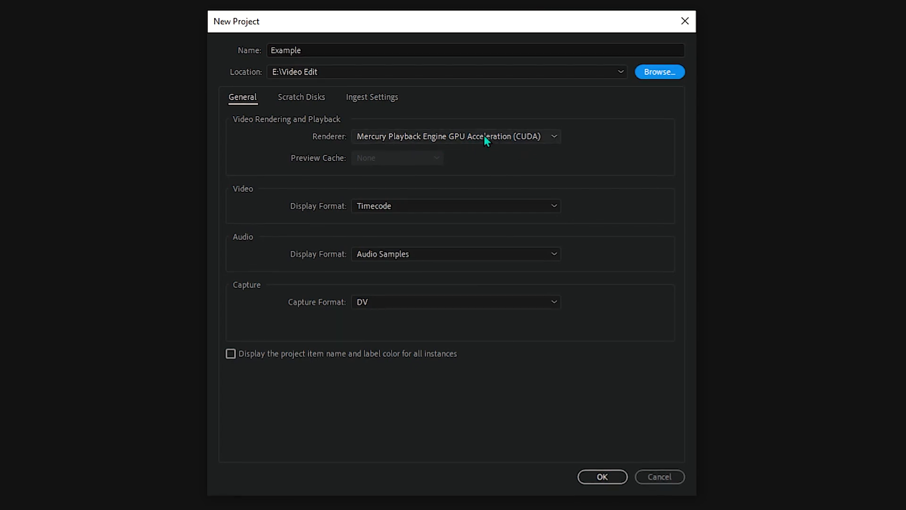
Step: Choose Mercury Playback Engine GPU Acceleration (CUDA) as the renderer and create the Example project
click(532, 136)
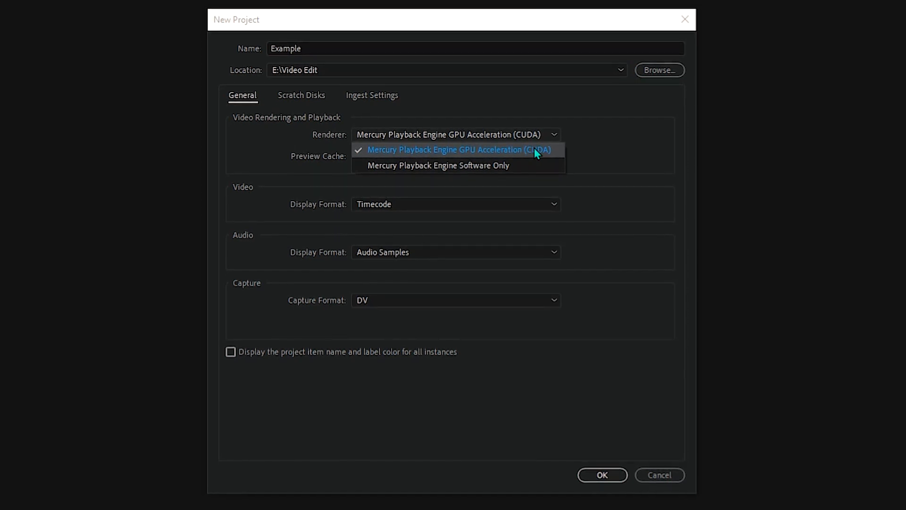
click(514, 148)
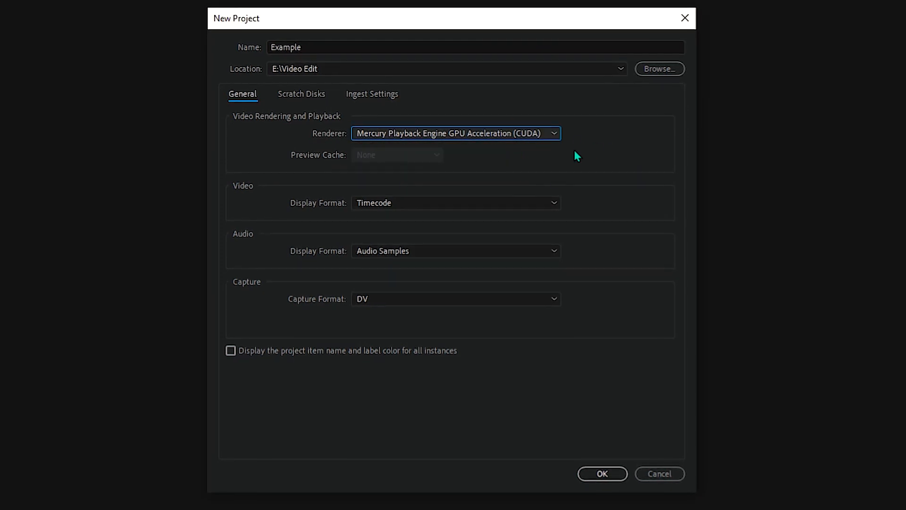
click(555, 134)
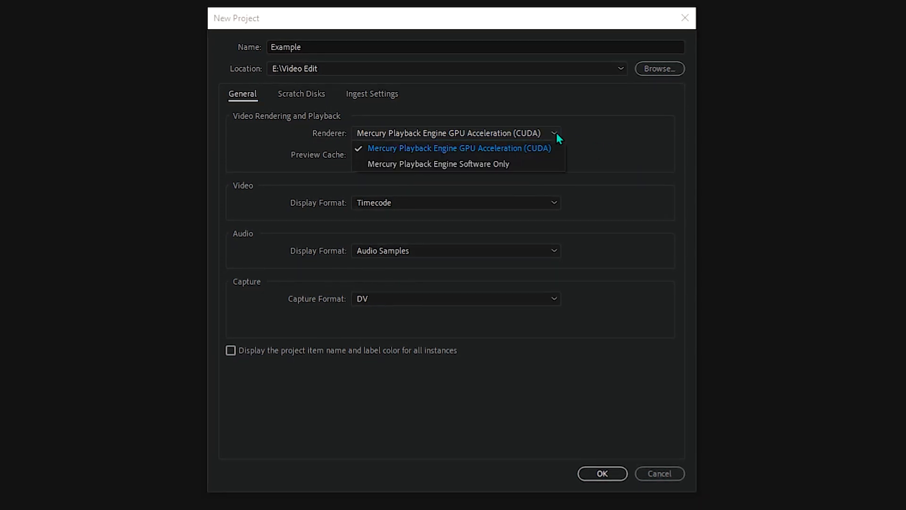
click(526, 146)
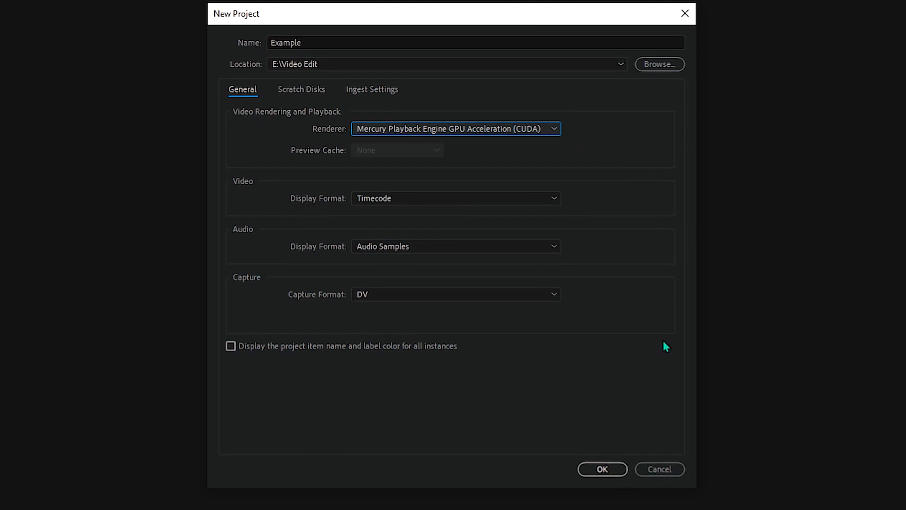
click(602, 468)
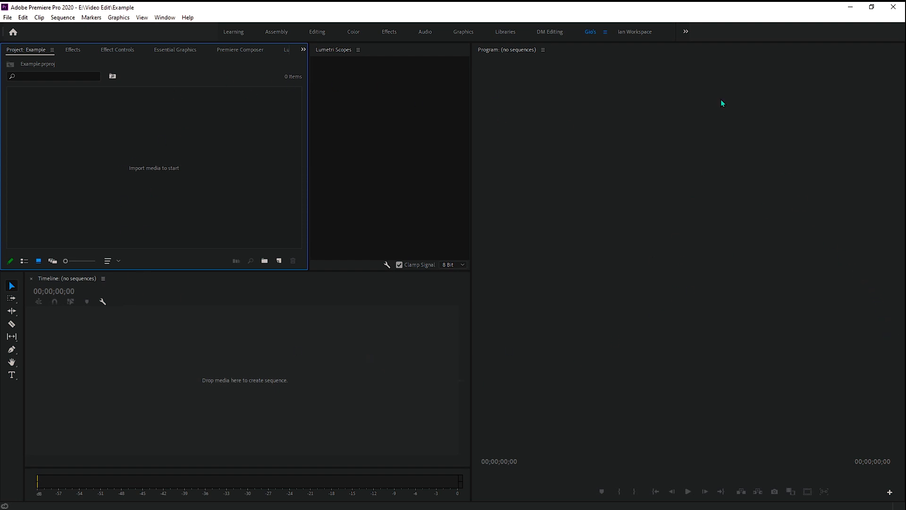
Step: Switch to the Editing workspace and browse to the Recordings folder on the E: drive for a media import
click(317, 31)
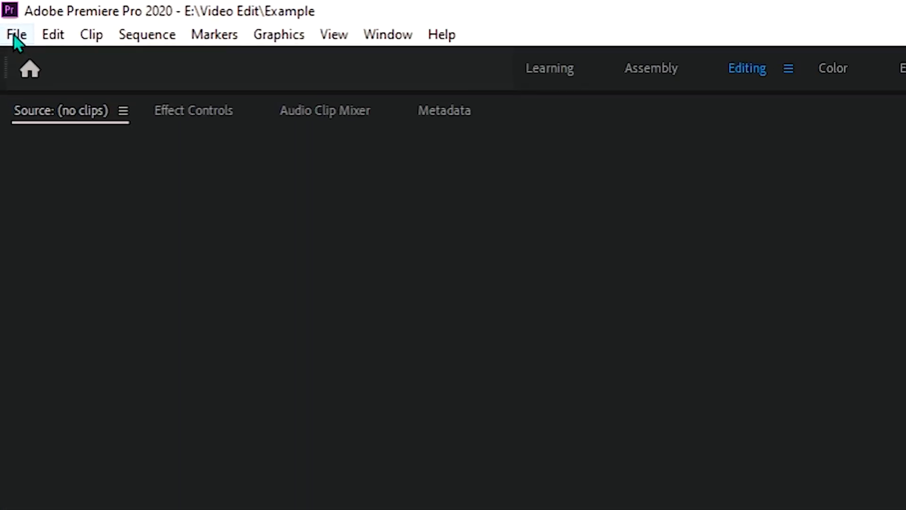
click(17, 36)
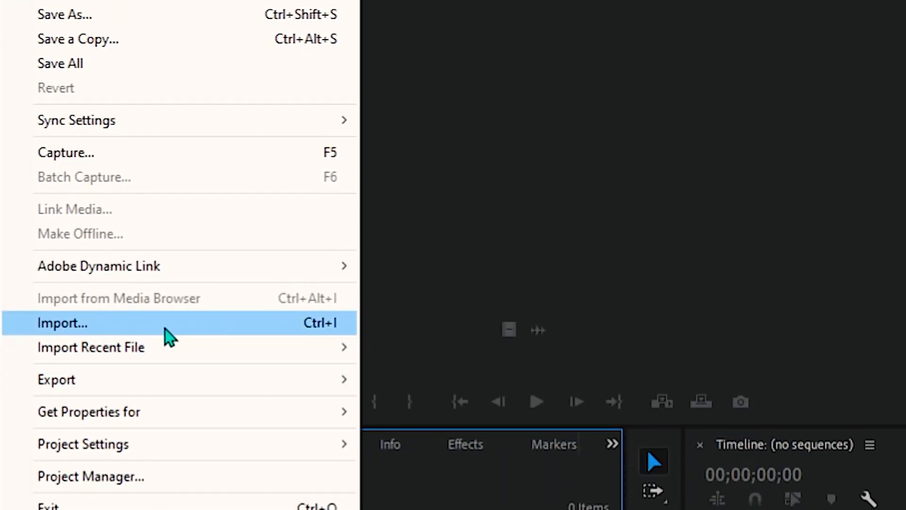
click(121, 324)
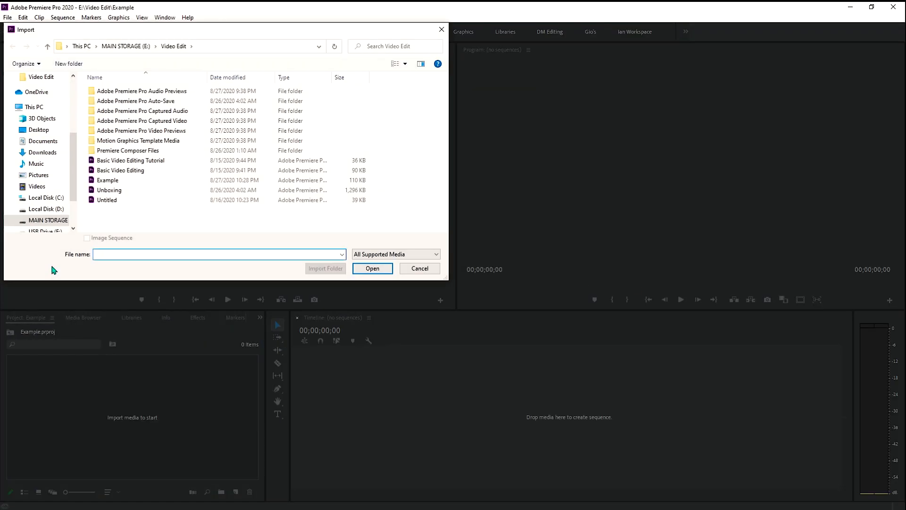
click(132, 46)
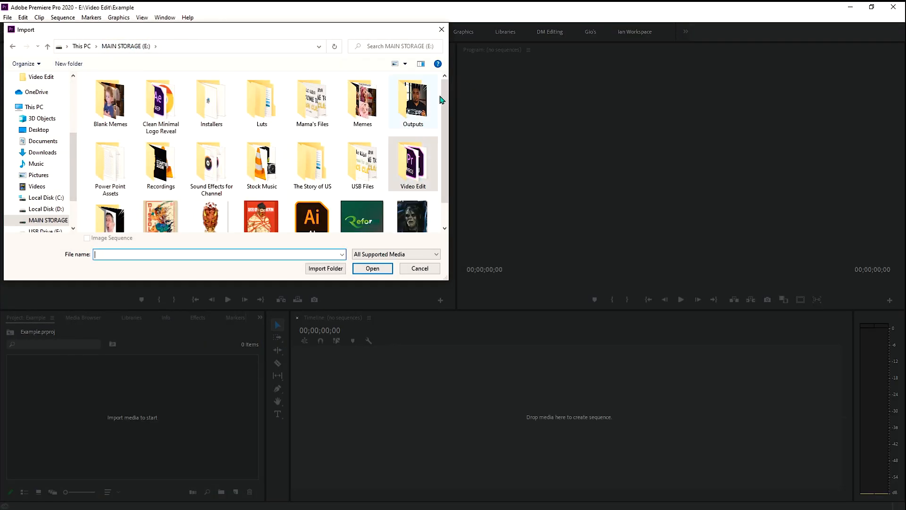
scroll(441, 99, down, 1)
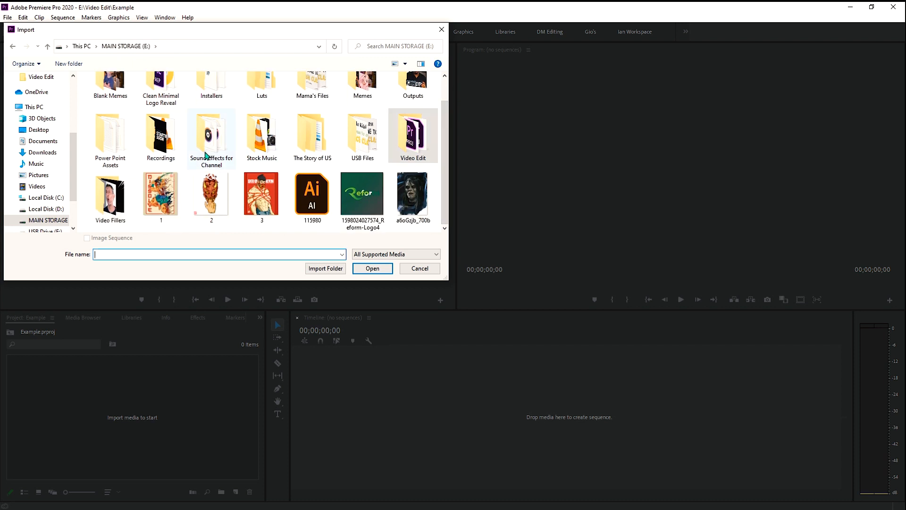
double_click(165, 146)
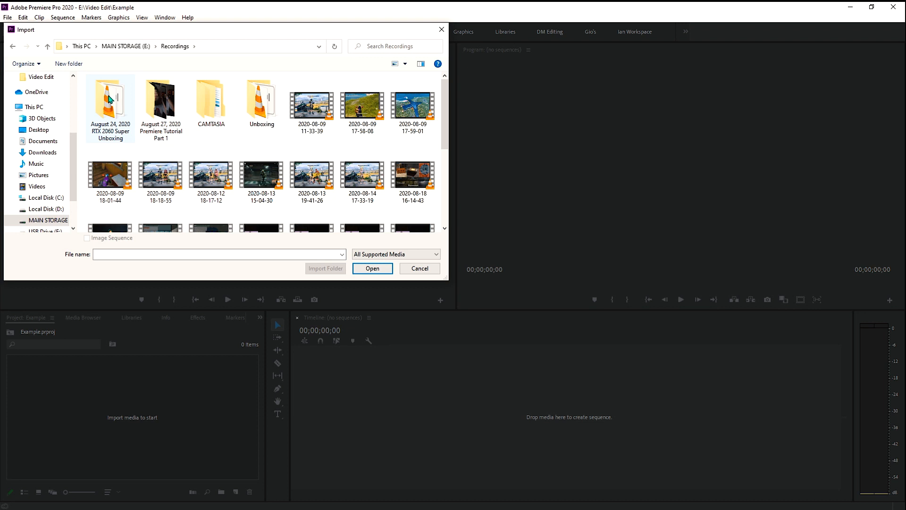
Step: Check the clips in the "August 27, 2020 Premiere Tutorial Part 1" folder and import the whole folder
double_click(160, 94)
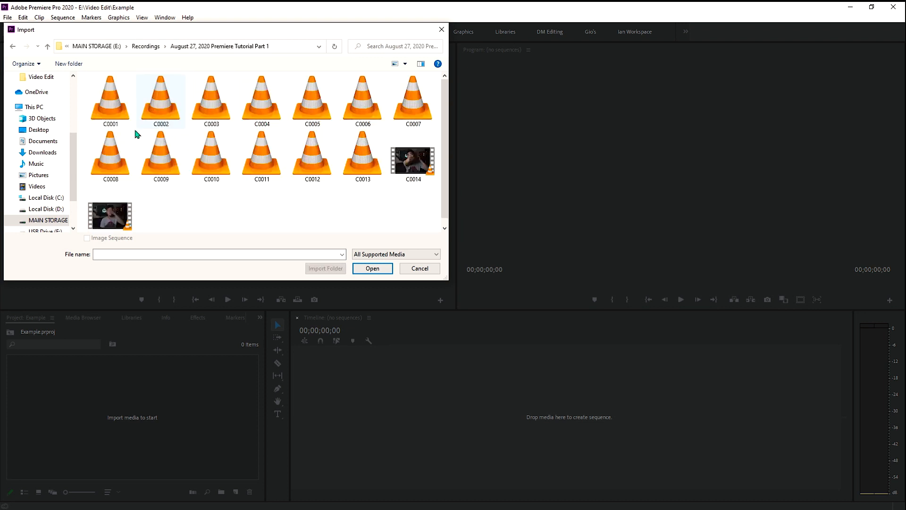
click(12, 46)
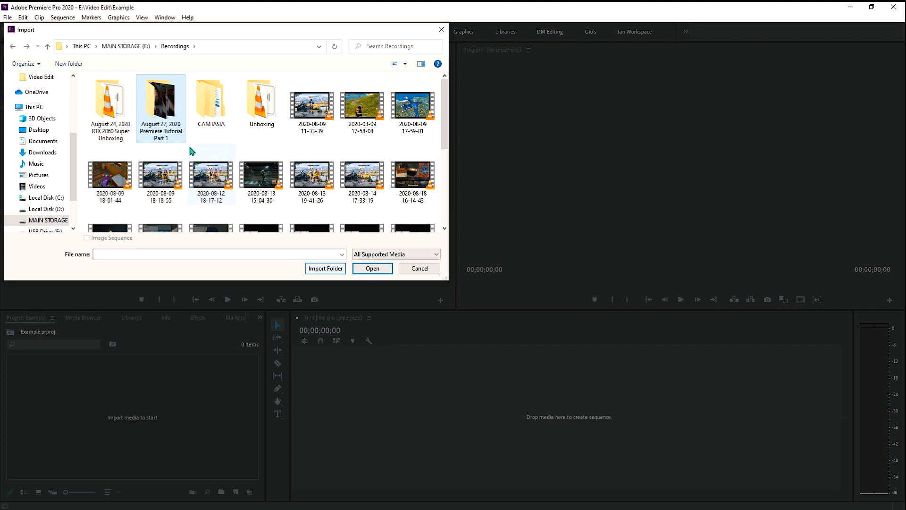
double_click(166, 110)
click(112, 107)
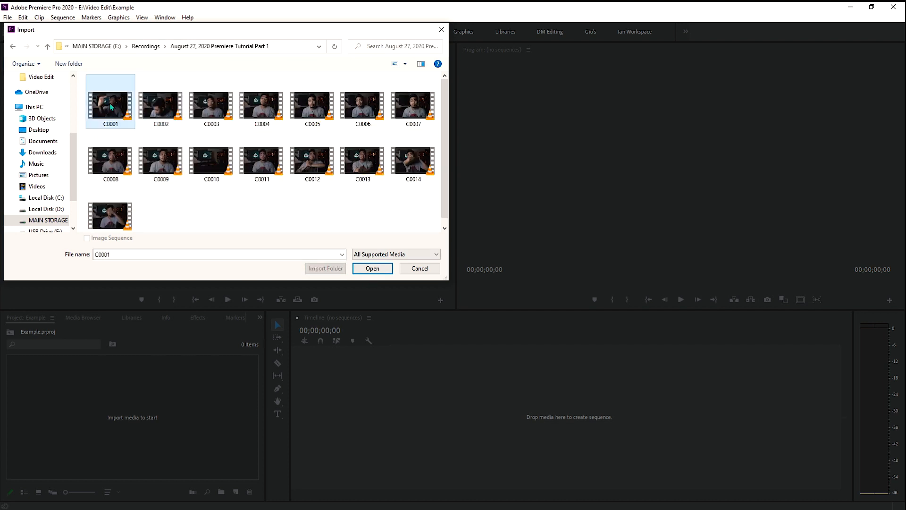
click(12, 46)
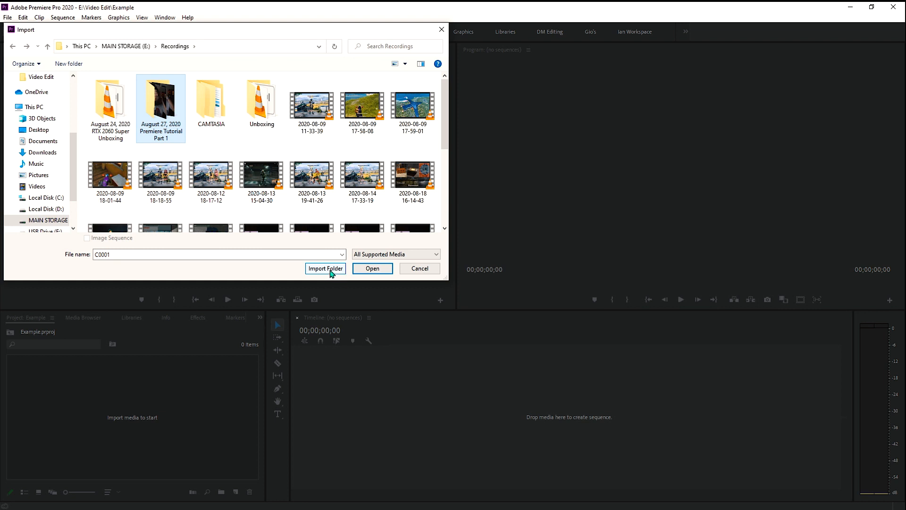
click(314, 269)
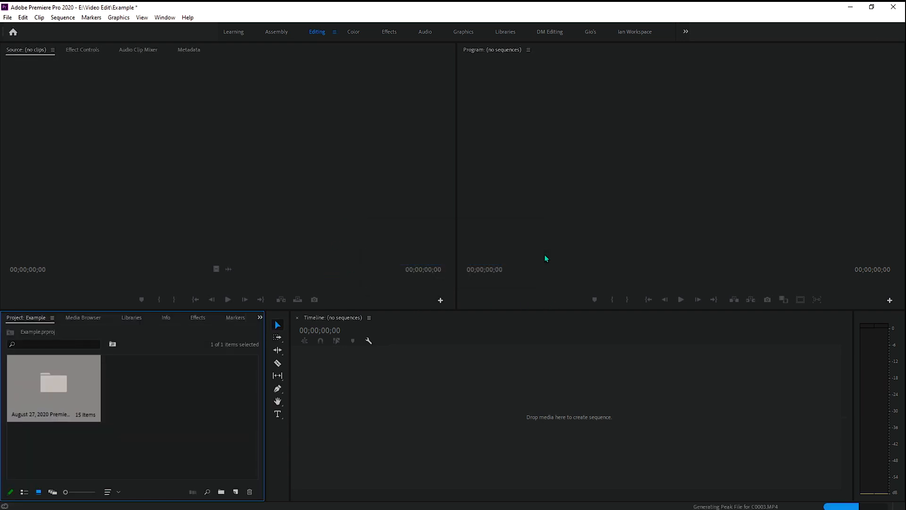
Step: Open the imported bin and create a sequence from clip C0001.MP4 by placing it in the empty timeline
click(204, 379)
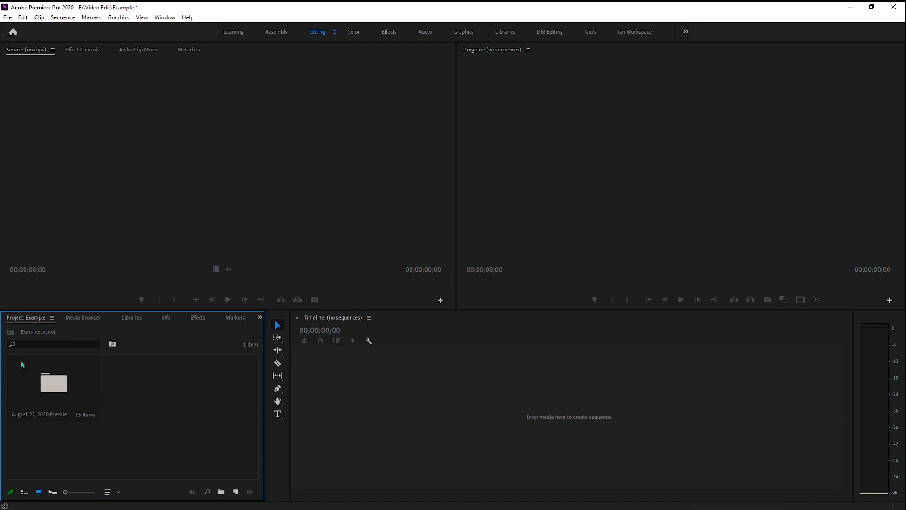
double_click(54, 382)
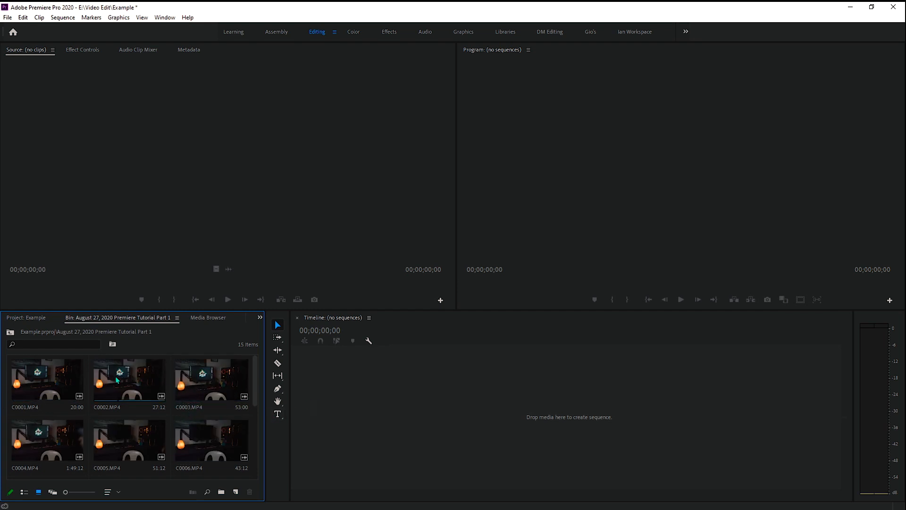
click(33, 373)
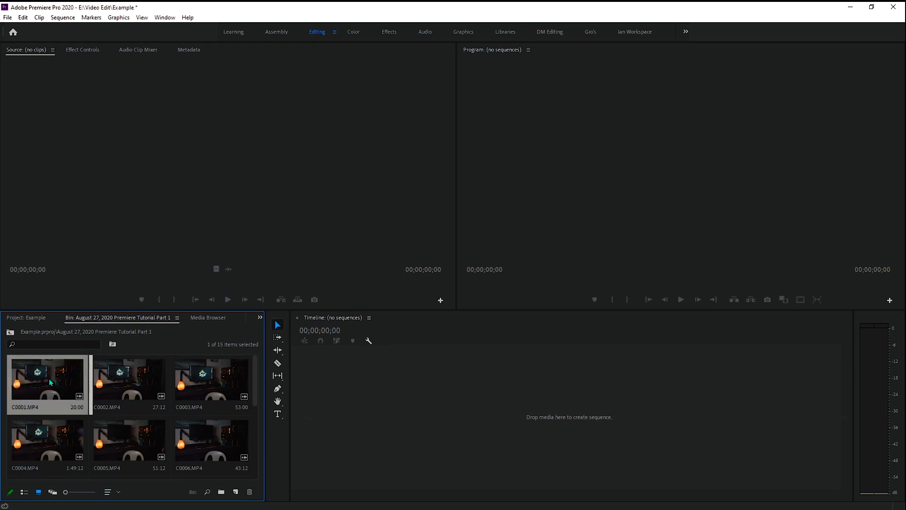
drag(41, 384, 383, 384)
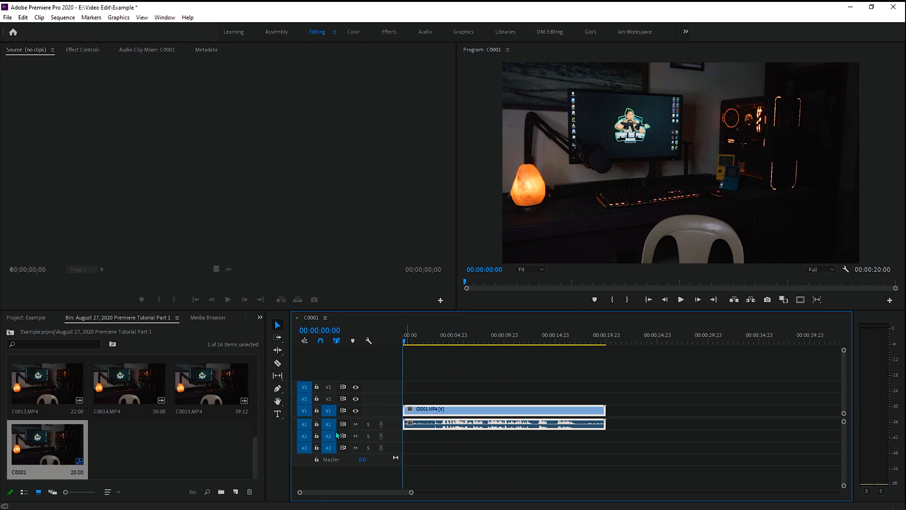
Step: Play the beginning of the C0001 sequence and mute audio track A1
click(409, 342)
key(space)
drag(408, 342, 382, 344)
click(356, 425)
Step: Scrub through the C0001 sequence with the playhead and the timecode to examine how the footage changes over time
drag(421, 339, 401, 349)
drag(403, 341, 457, 341)
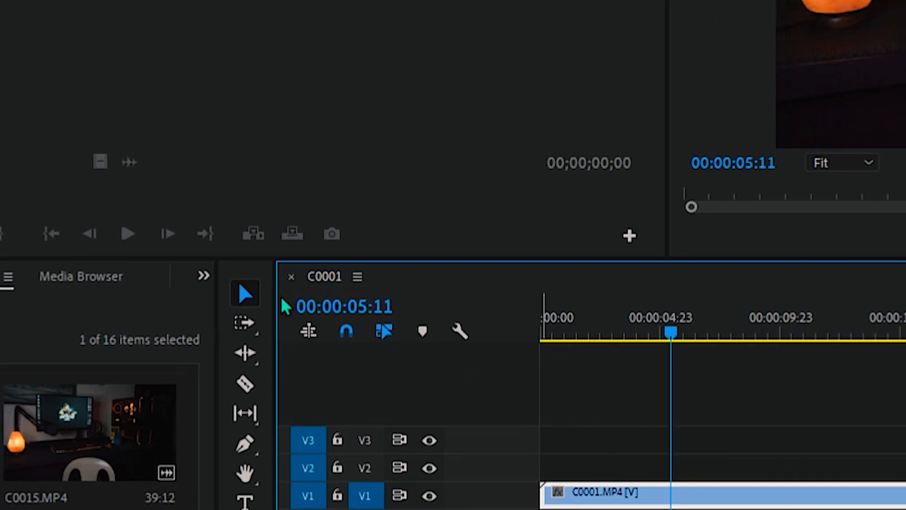
right_click(318, 278)
key(Escape)
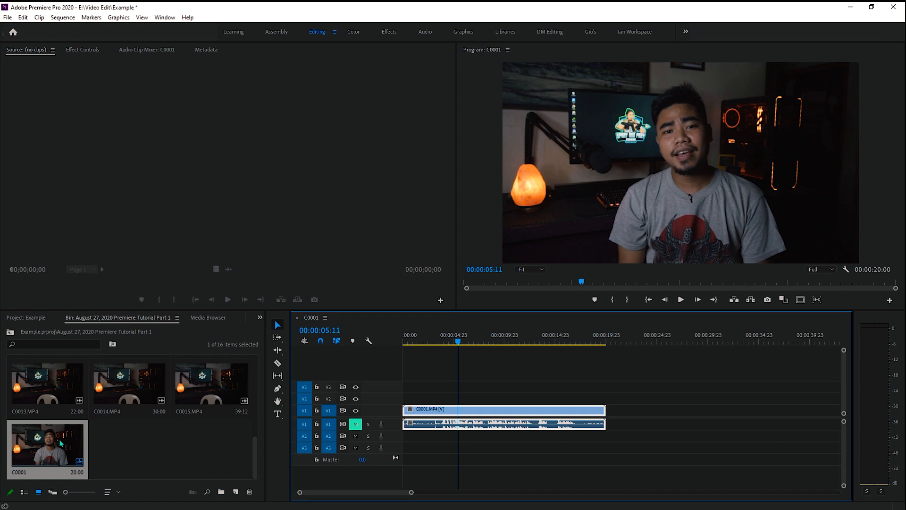
drag(457, 341, 580, 362)
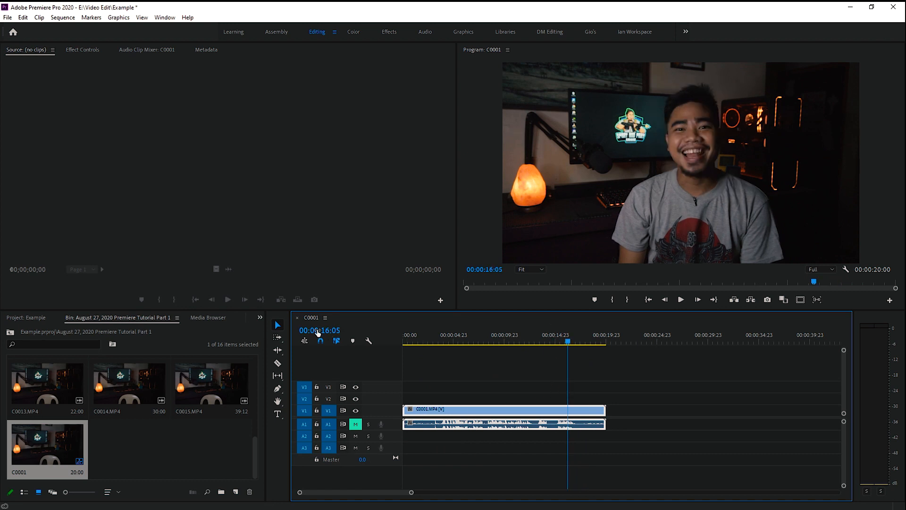
drag(568, 342, 511, 342)
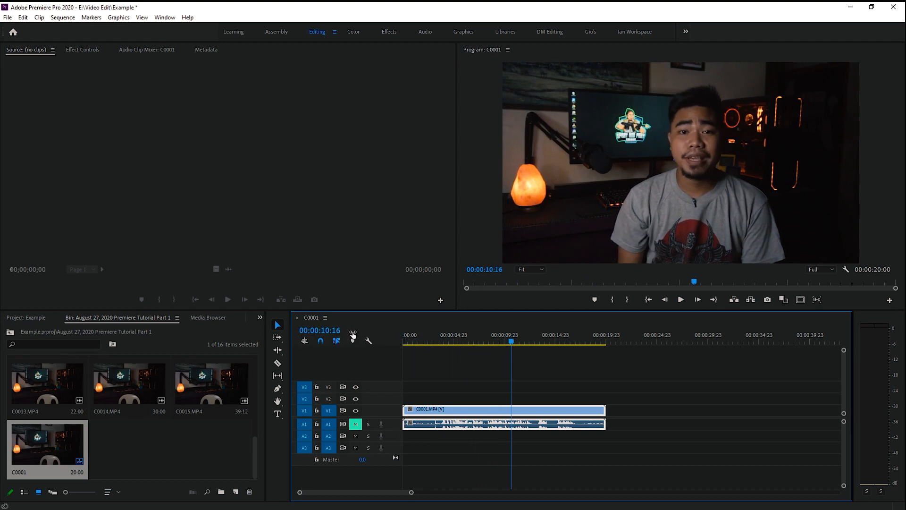
drag(322, 331, 344, 331)
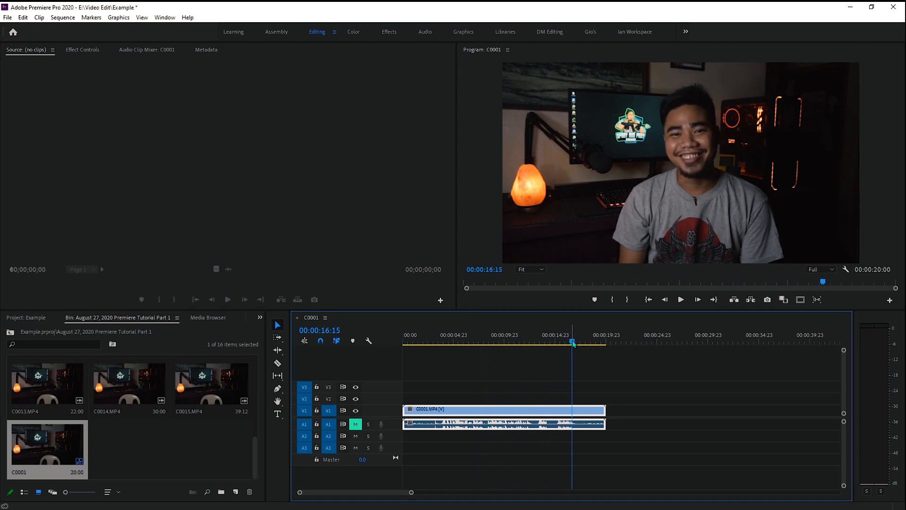
drag(572, 343, 483, 355)
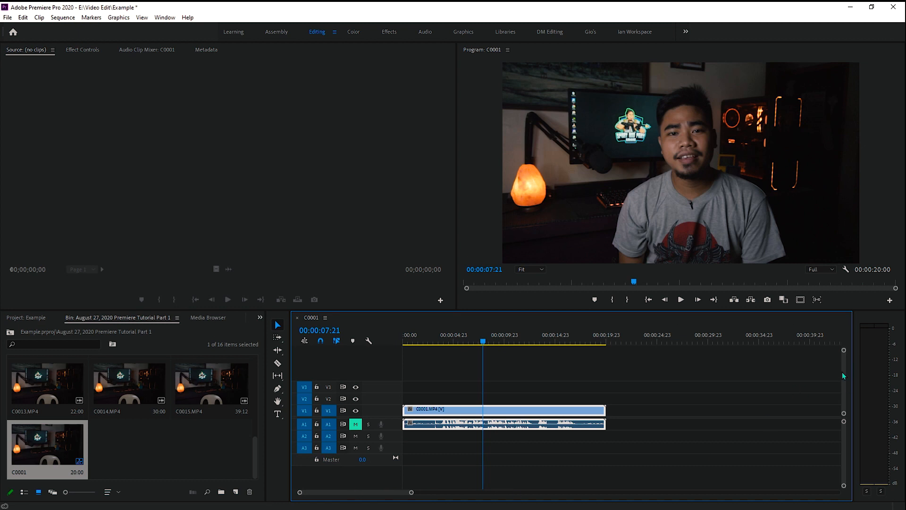
Step: Zoom in the timeline horizontally and scrub through the C0001 clip to review its footage
scroll(844, 371, up, 1)
scroll(845, 386, down, 1)
drag(412, 493, 606, 494)
drag(552, 343, 747, 394)
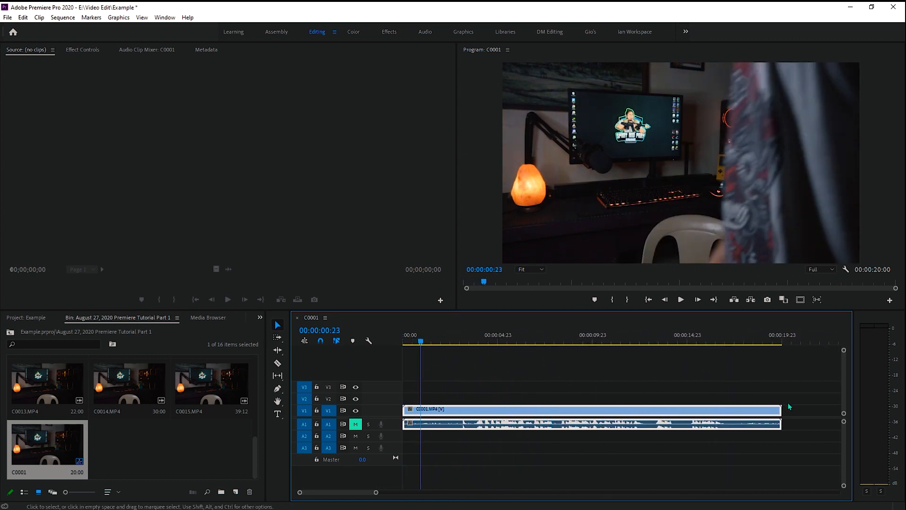
drag(420, 341, 407, 344)
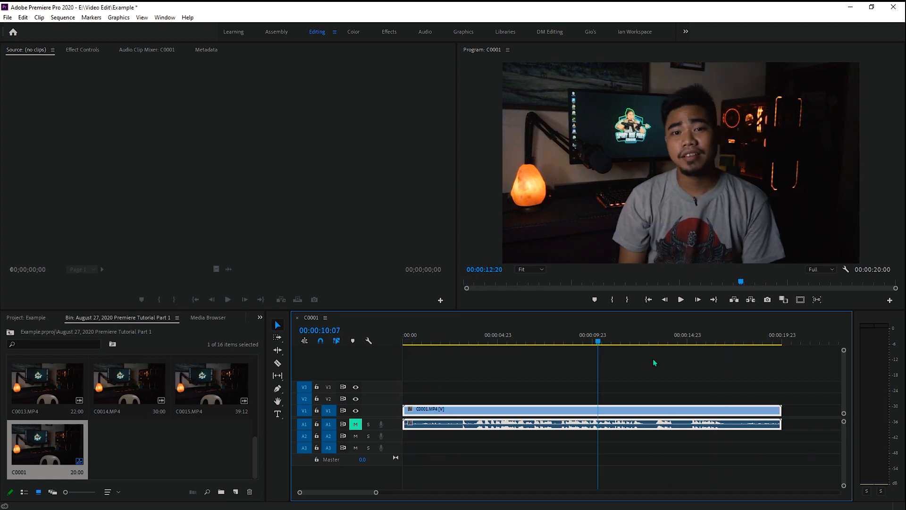
drag(653, 362, 513, 341)
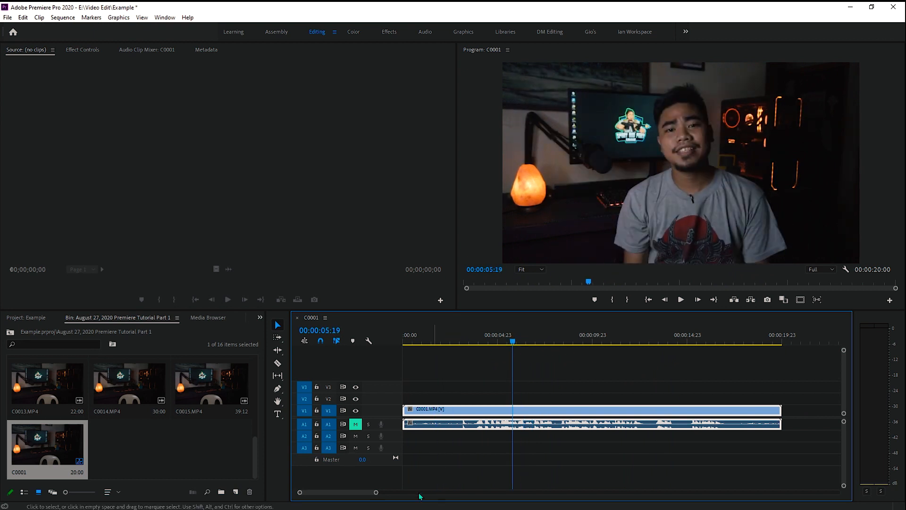
Step: Increase the height of the video tracks and move the playhead to 00:00:05:01
mouse_move(844, 351)
mouse_down()
mouse_move(844, 377)
mouse_move(848, 334)
mouse_move(847, 355)
mouse_up()
drag(845, 342, 845, 337)
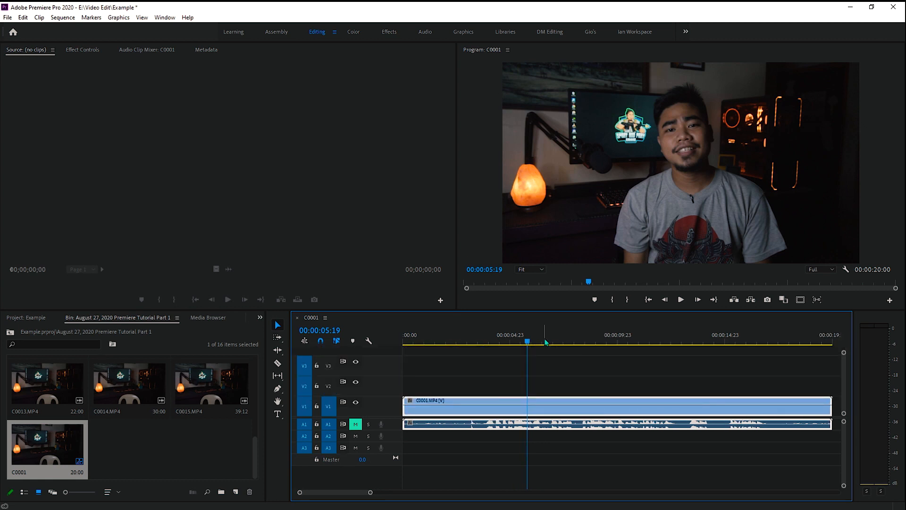
mouse_move(528, 345)
mouse_down()
mouse_move(723, 346)
mouse_move(511, 346)
mouse_up()
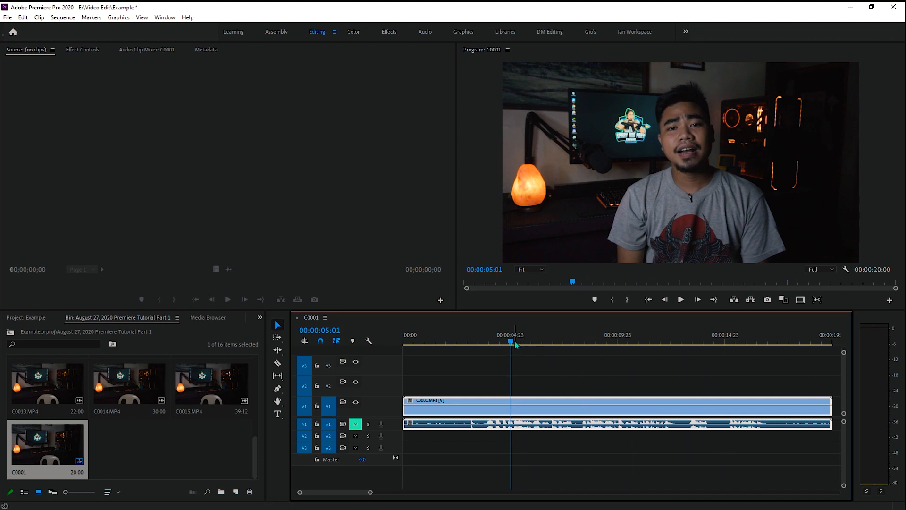
Step: Add the C0015.MP4 clip from the bin to track V1 just after the C0001 clip and place the playhead at 00:00:13:13
drag(514, 343, 550, 358)
drag(370, 491, 418, 494)
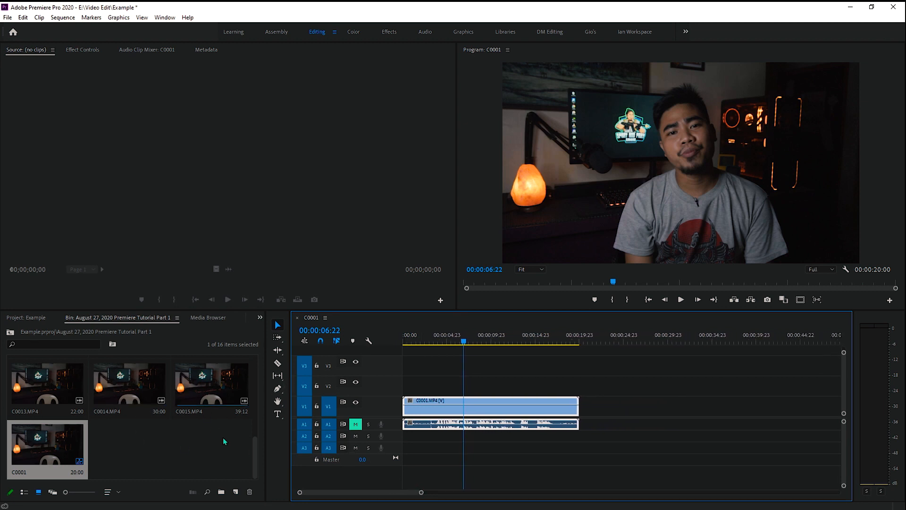
scroll(260, 455, up, 1)
scroll(261, 456, down, 1)
drag(212, 382, 587, 420)
drag(573, 338, 522, 337)
Step: Use the Selection tool to select the C0001 and C0015 clips in turn on track V1, ending on C0015
click(612, 409)
click(523, 412)
click(622, 418)
click(551, 416)
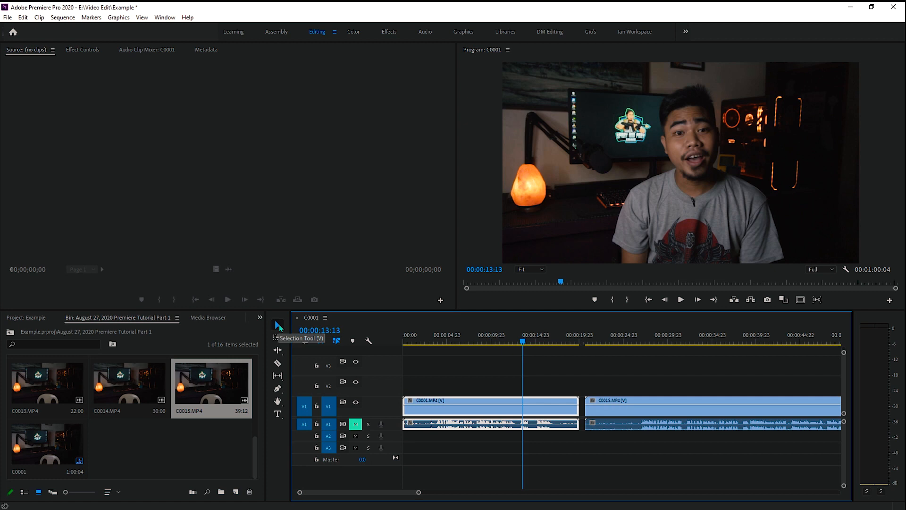
click(278, 325)
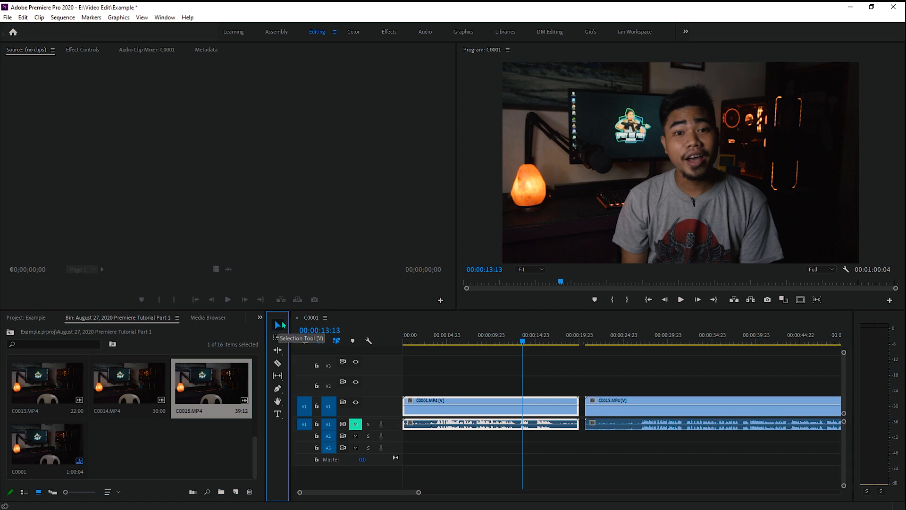
click(691, 417)
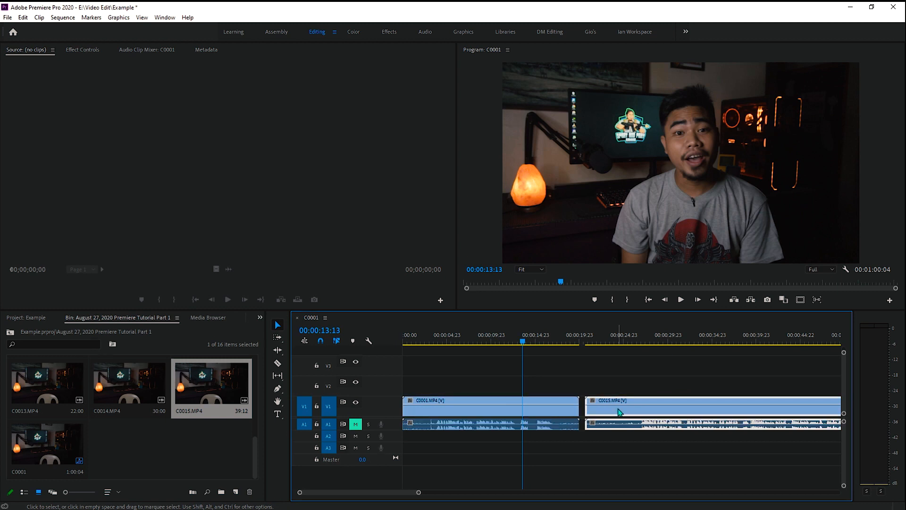
click(477, 414)
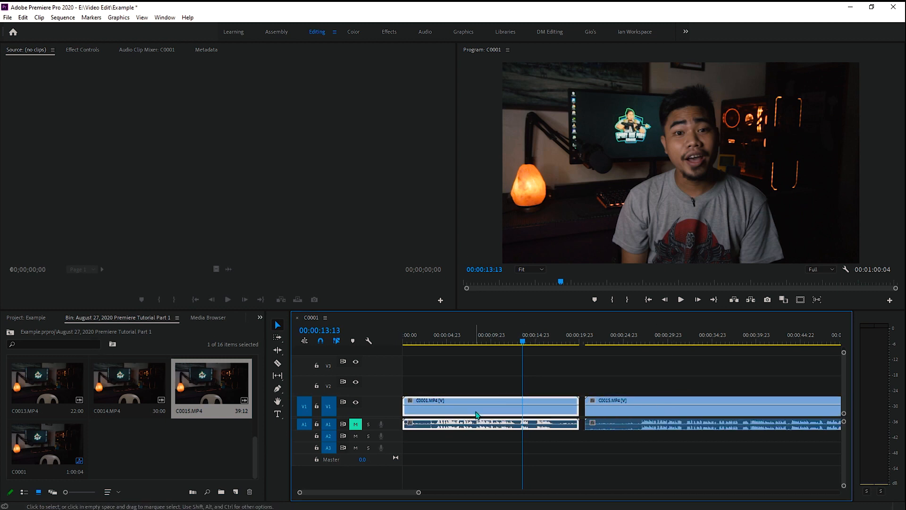
drag(525, 411, 504, 413)
click(611, 409)
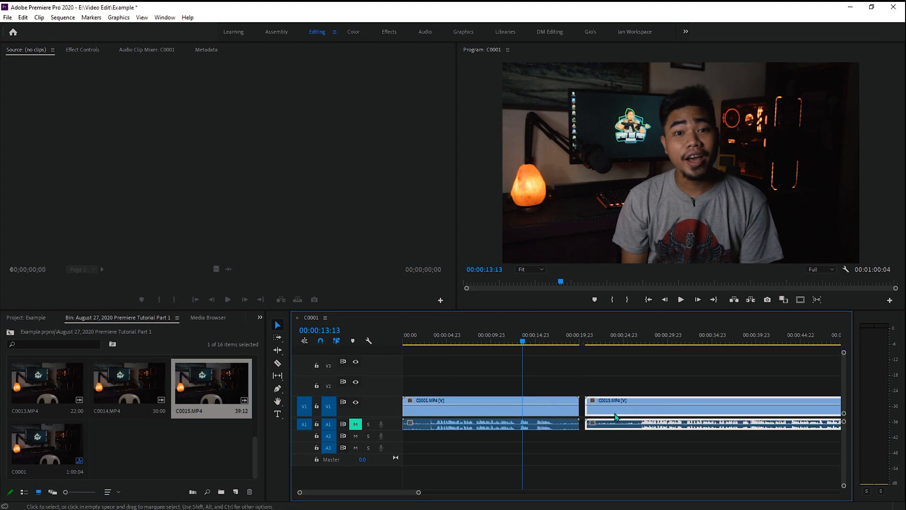
Step: Move the C0015 clip later on track V1 so that it starts at about 00:00:37, with a wide gap after C0001
drag(607, 412, 700, 424)
drag(418, 491, 545, 492)
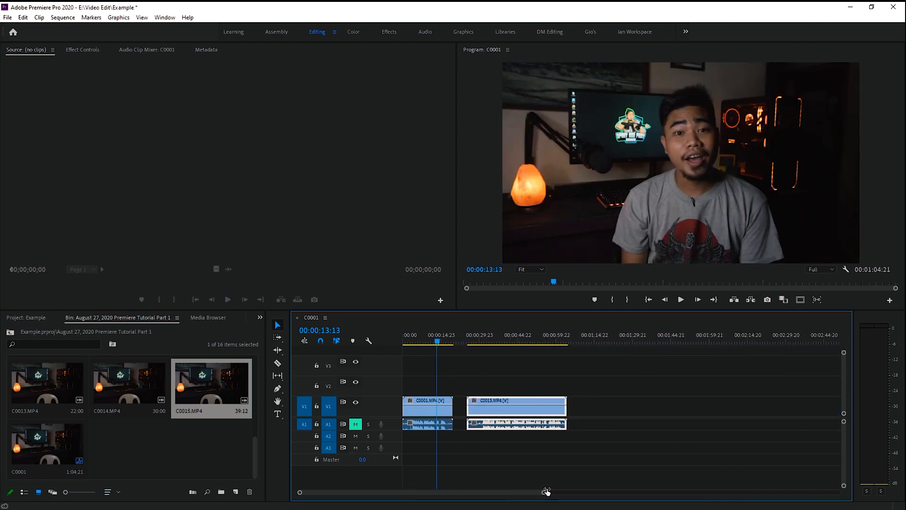
drag(475, 402, 670, 404)
drag(731, 416, 562, 421)
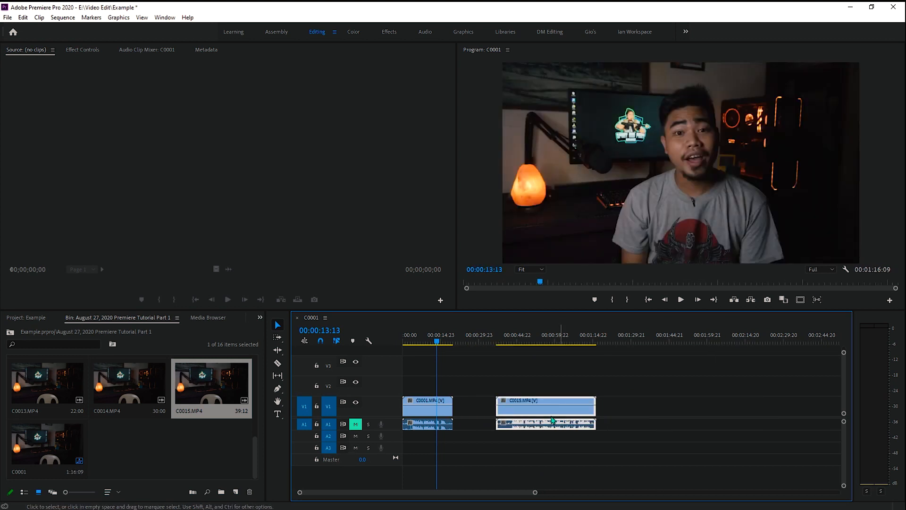
Step: Select both clips with the Track Select Forward tool and move them together about 28 seconds later with the Selection tool
click(277, 339)
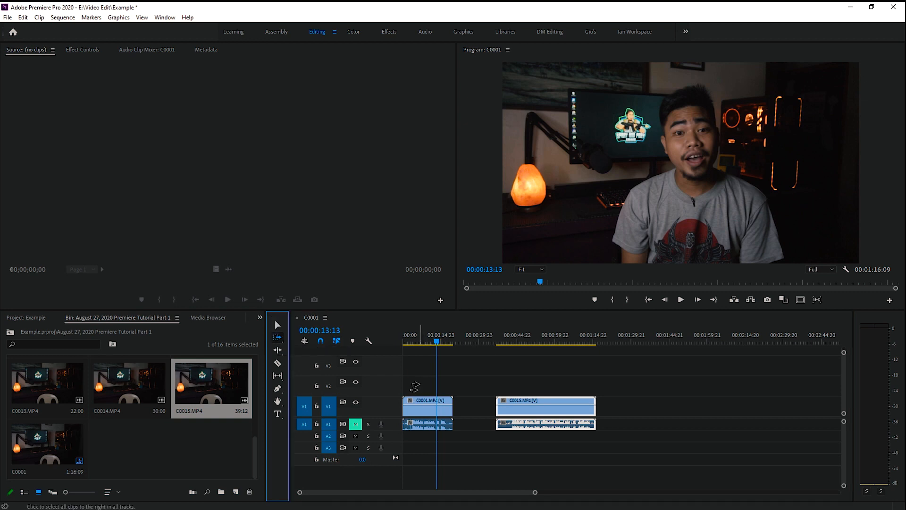
click(413, 407)
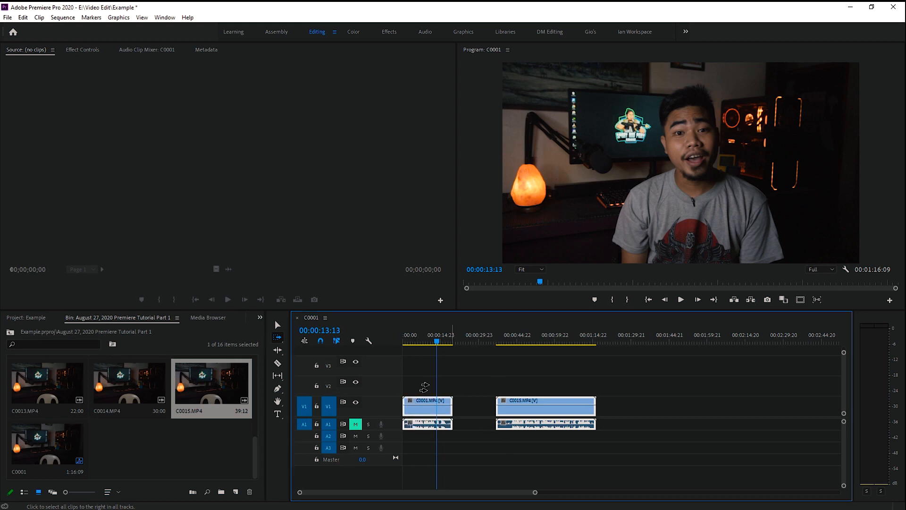
click(278, 325)
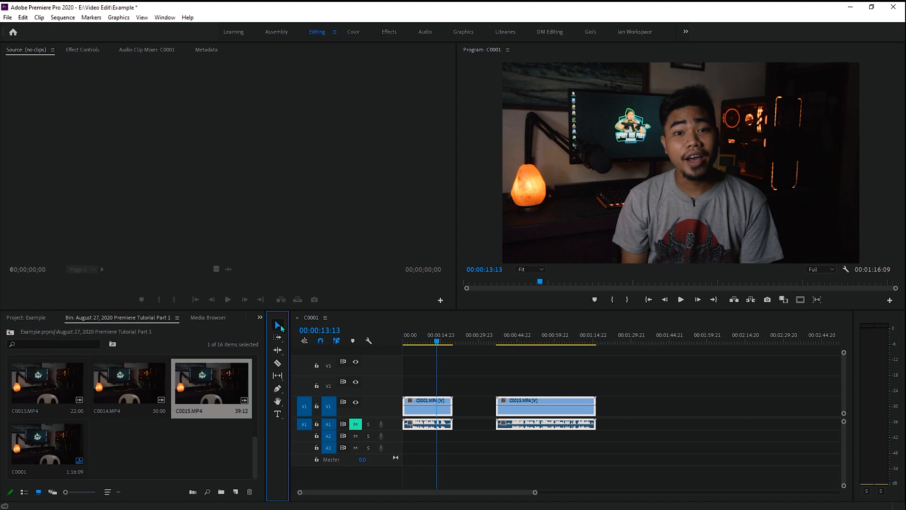
drag(427, 414, 491, 416)
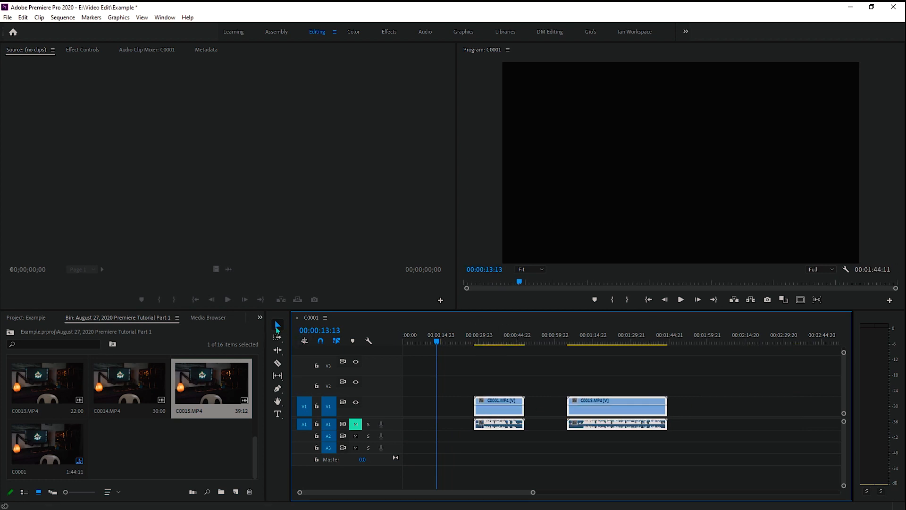
Step: Move the C0001 clip closer to C0015, and marquee-select both clips to shift them together about 6 seconds later
click(732, 409)
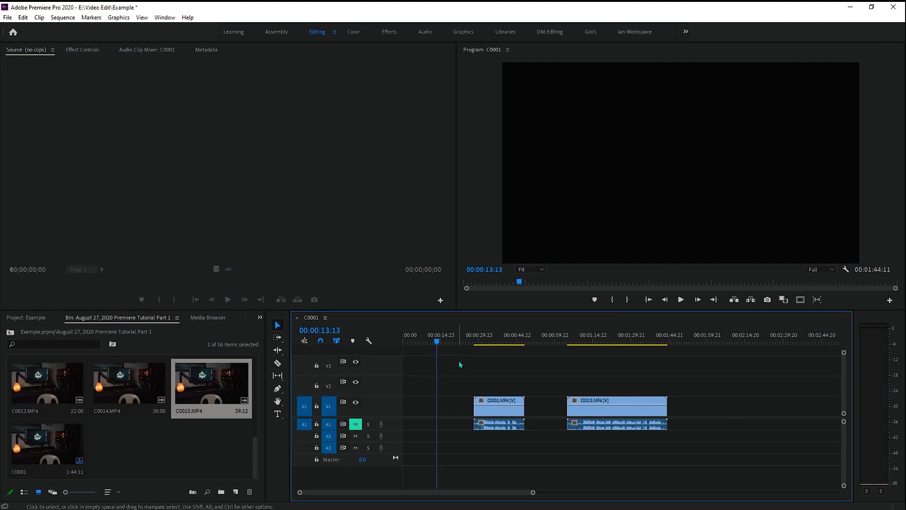
drag(501, 412, 520, 412)
drag(470, 362, 668, 429)
drag(463, 360, 660, 425)
mouse_move(518, 412)
mouse_down()
mouse_move(590, 412)
mouse_move(533, 412)
mouse_up()
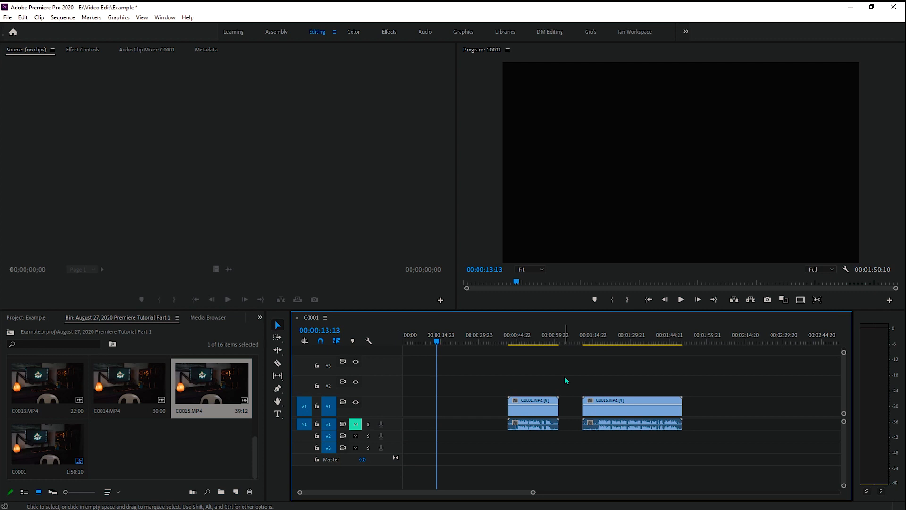
Step: Move both clips together about 32 seconds earlier and place the playhead at 00:00:30:15
drag(494, 336, 518, 345)
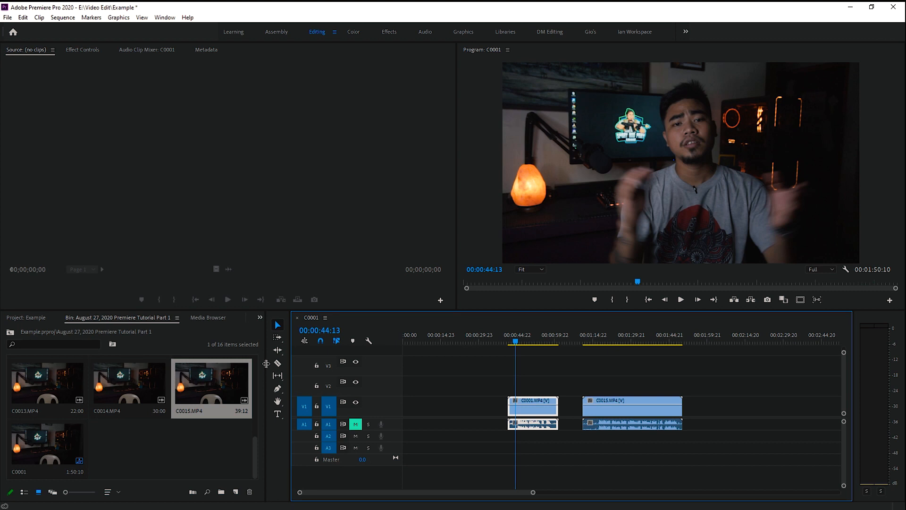
drag(656, 357, 461, 413)
click(483, 336)
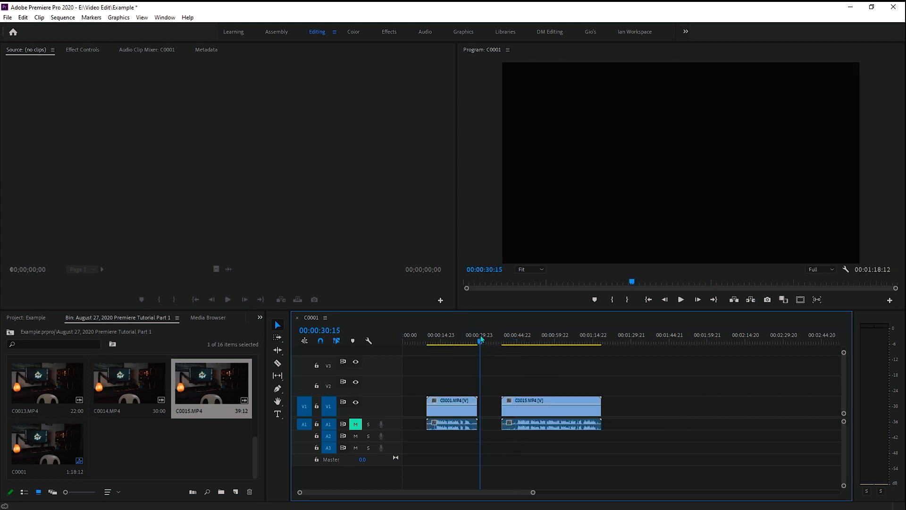
key(Up)
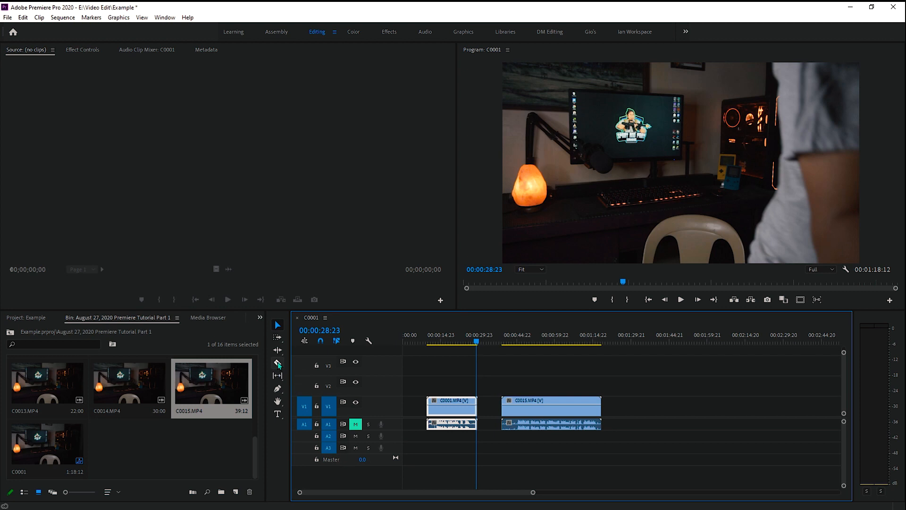
click(442, 337)
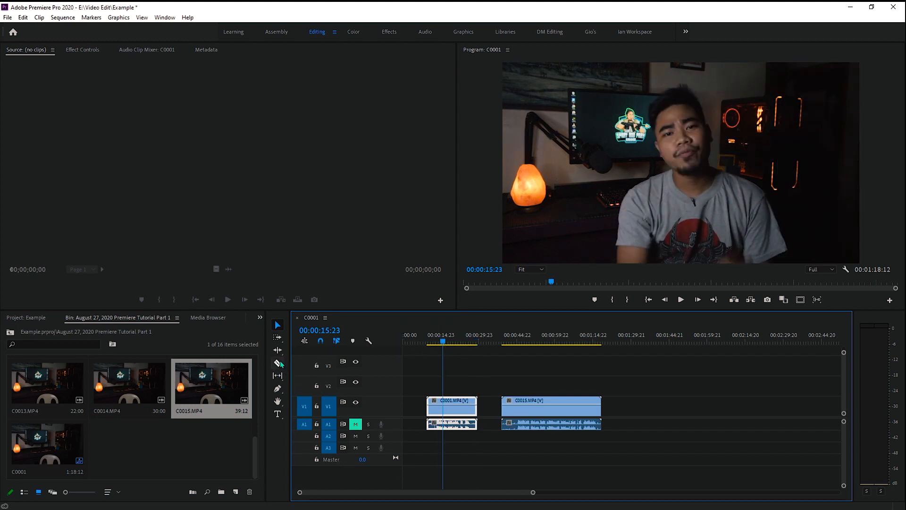
click(278, 363)
click(439, 341)
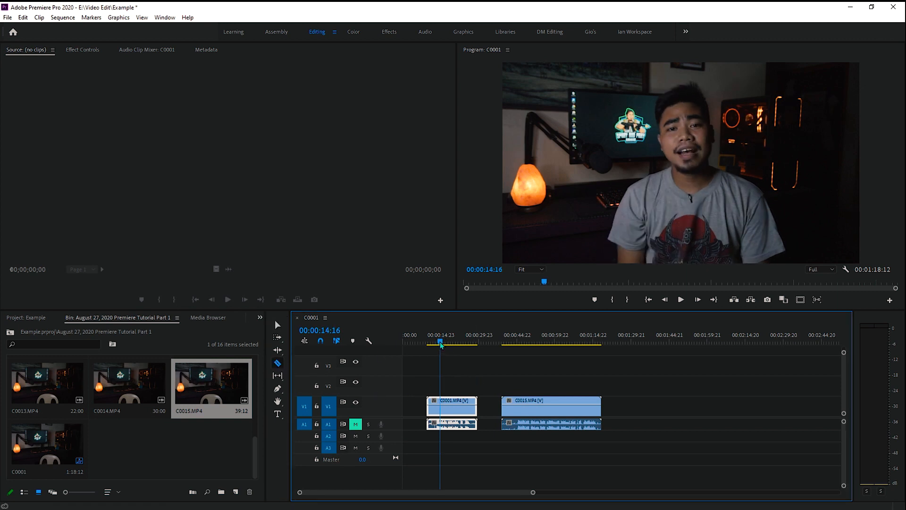
key(v)
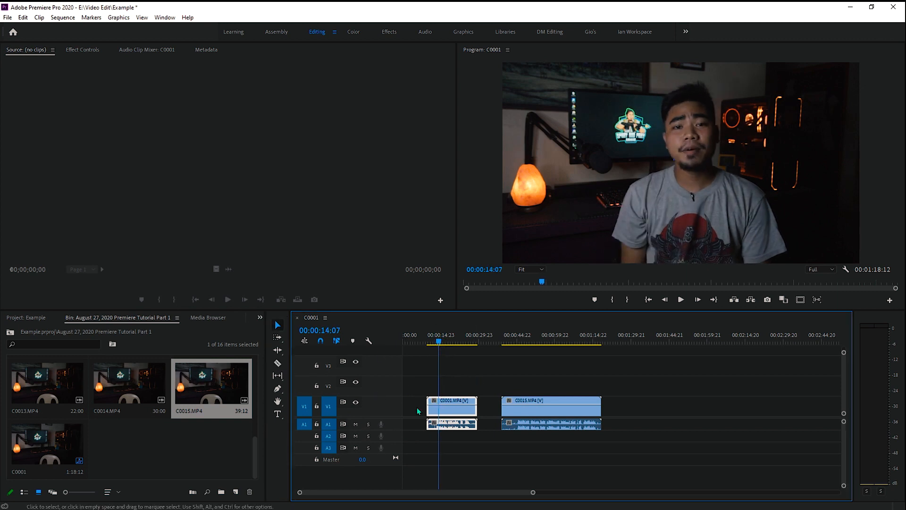
Step: Move the C0001 clip to the very start of the sequence on track V1
drag(533, 492, 427, 492)
click(279, 325)
drag(568, 414, 495, 414)
Step: Play the opening of the C0001 clip from the sequence start and return the playhead to 00:00:00:00
drag(432, 336, 376, 337)
key(space)
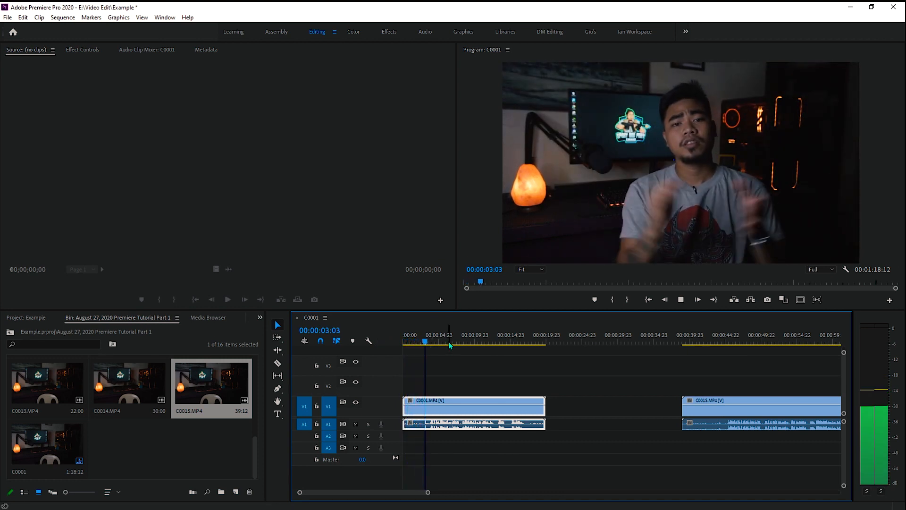
key(space)
drag(429, 340, 390, 347)
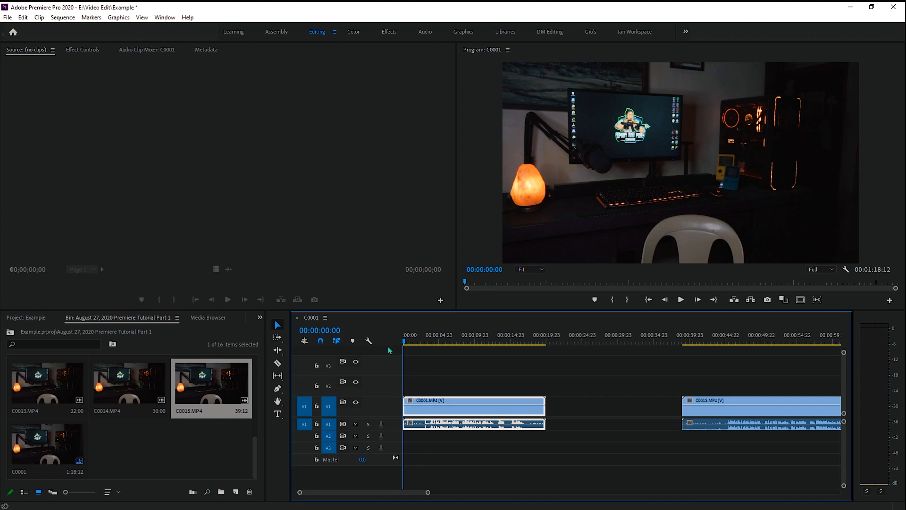
Step: Cut the C0001 clip at 00:00:03:10 with the Razor tool
click(406, 338)
drag(406, 338, 428, 338)
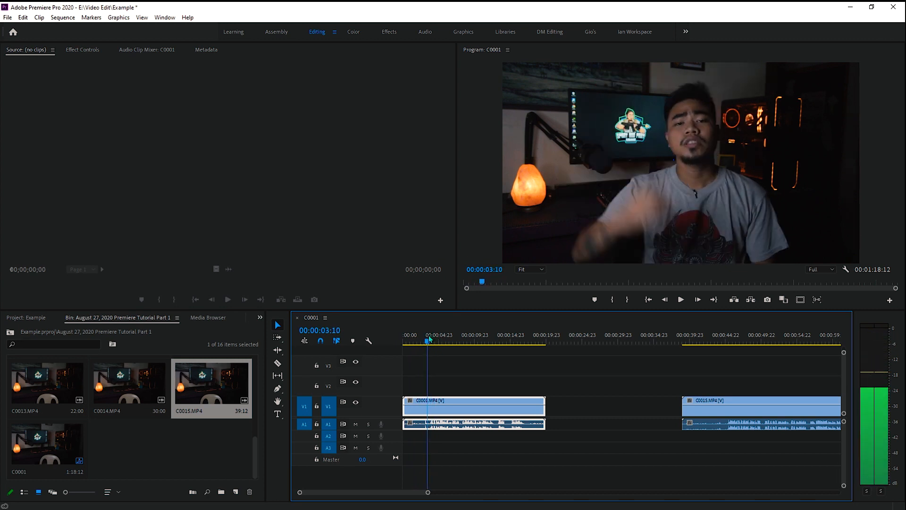
click(278, 366)
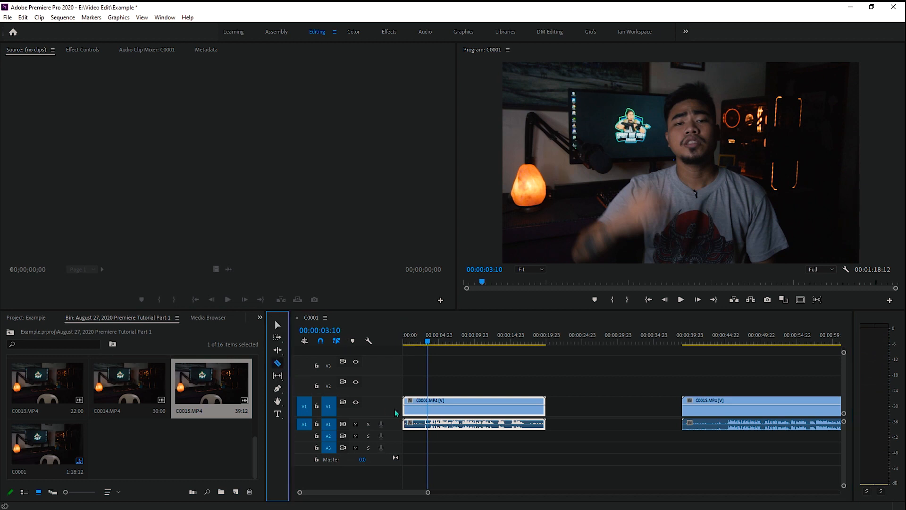
click(429, 403)
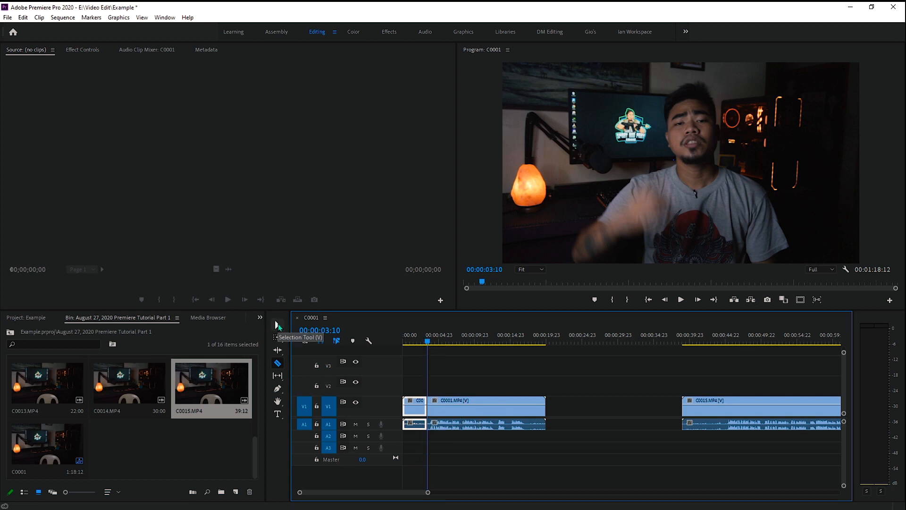
Step: Scrub across the cut and select the two parts of the C0001 clip in turn to check that they are separate
click(437, 340)
drag(437, 342, 426, 343)
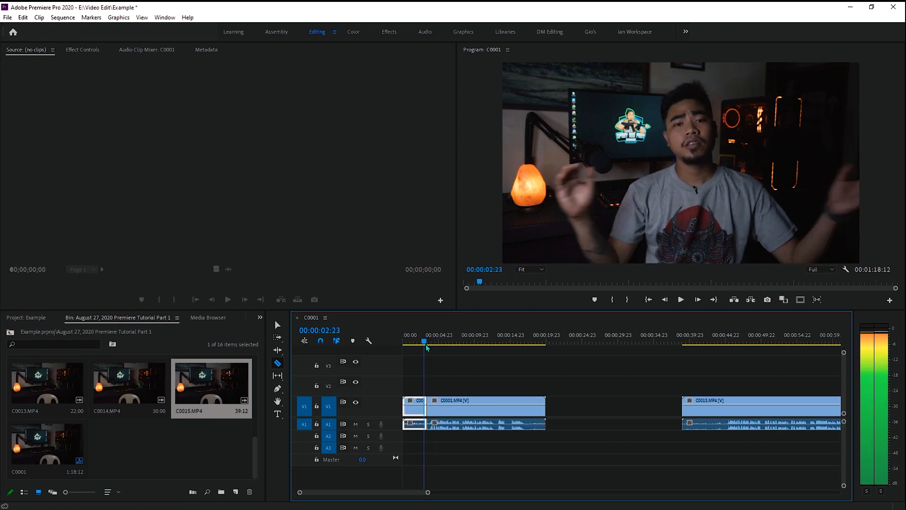
click(277, 325)
click(411, 412)
click(458, 413)
click(415, 411)
click(457, 414)
click(413, 412)
click(466, 413)
click(424, 412)
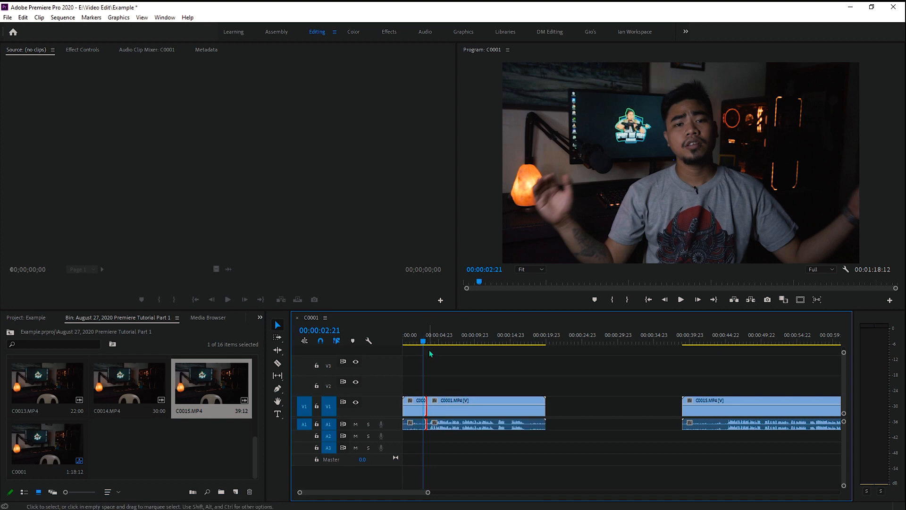
Step: Delete the part of the C0001 clip before the cut and play the remaining part from 00:00:03:10
click(416, 409)
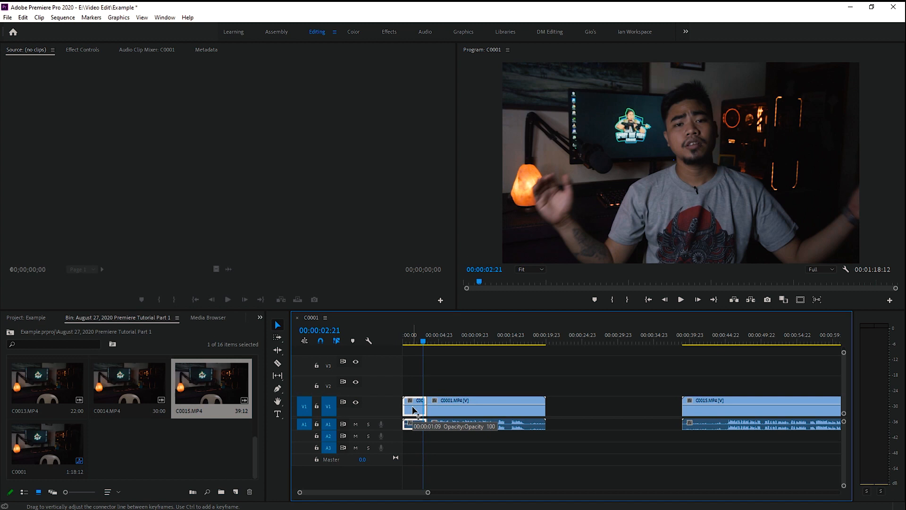
key(Delete)
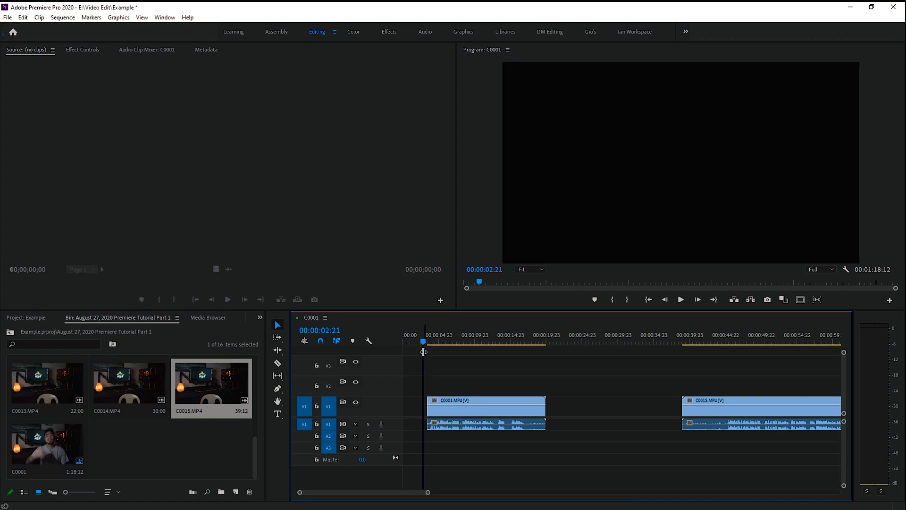
drag(424, 343, 429, 345)
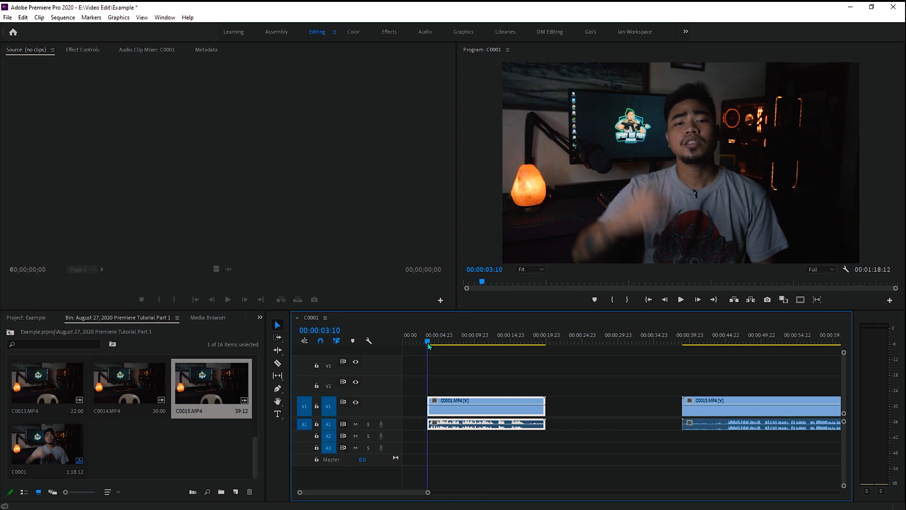
key(space)
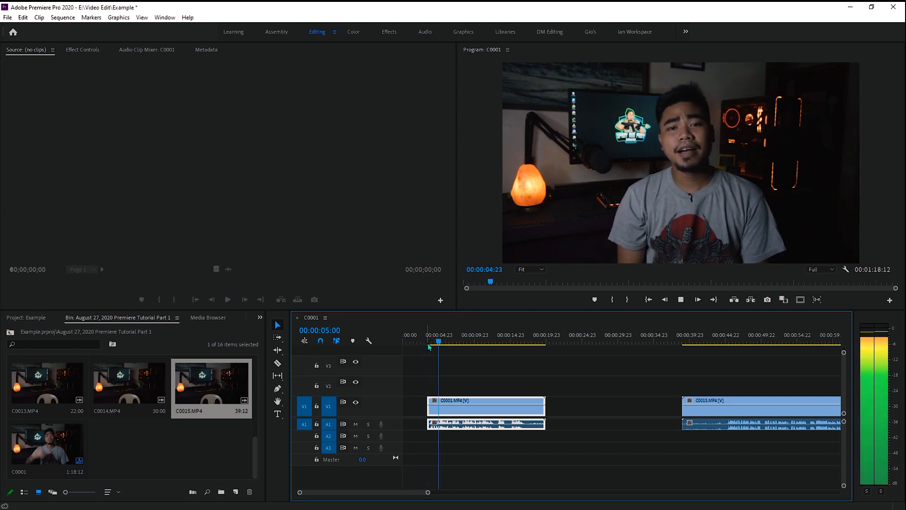
key(space)
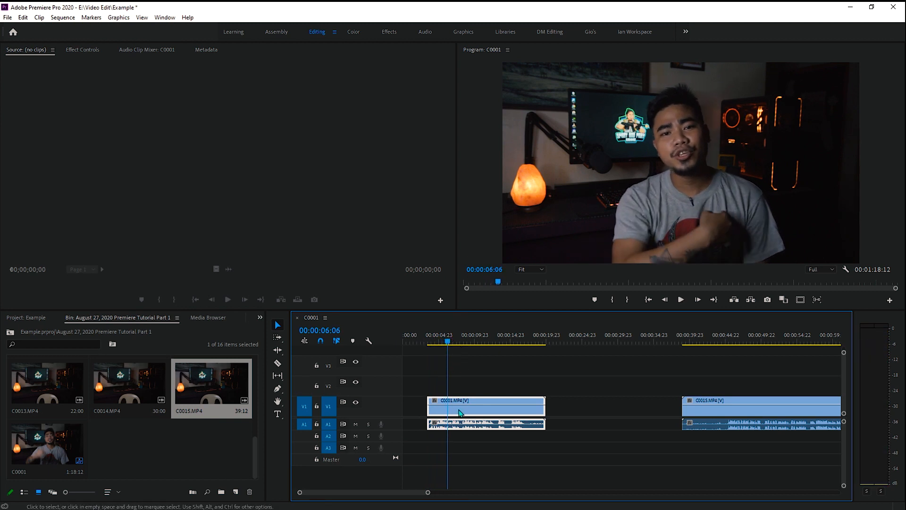
Step: Move the trimmed C0001 clip to the start of the sequence and play it from the beginning
drag(460, 415, 435, 416)
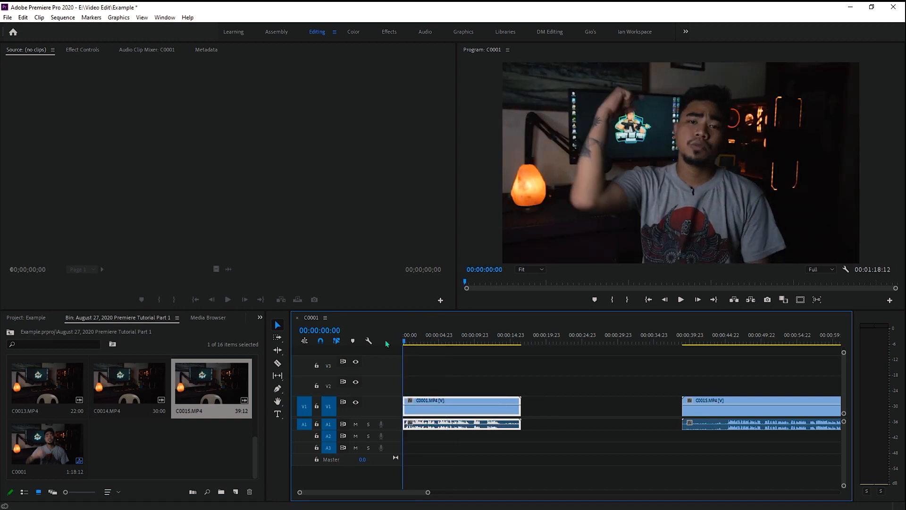
key(Home)
key(space)
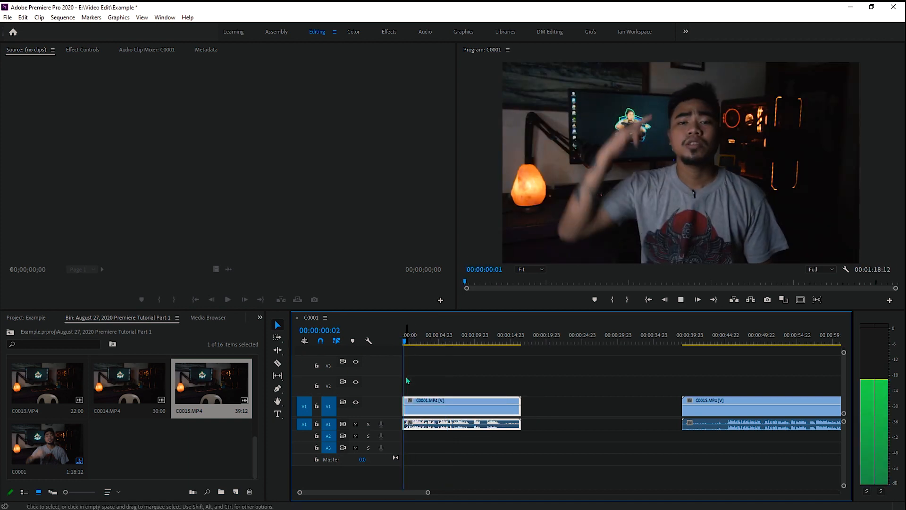
key(space)
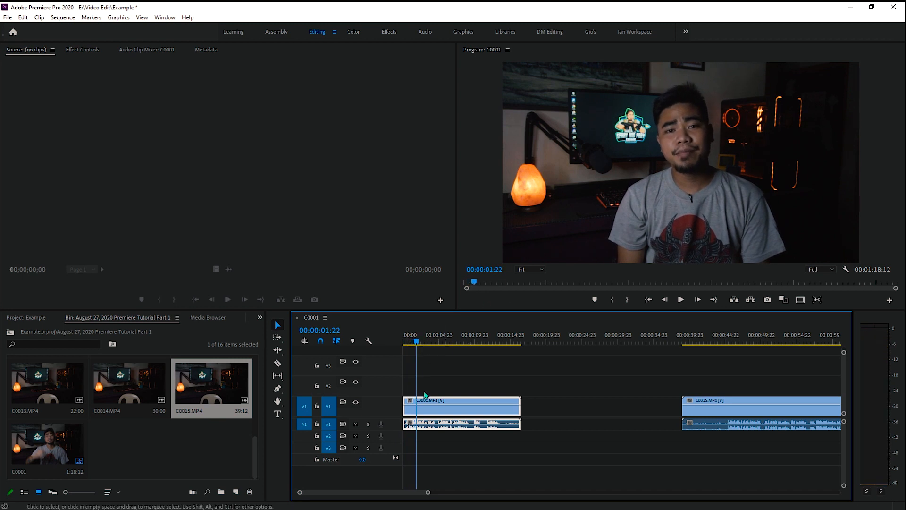
Step: Cut the C0001 clip at several points along its length with the Razor tool
click(277, 362)
click(436, 421)
click(461, 419)
click(486, 417)
click(509, 415)
click(479, 413)
click(447, 410)
click(471, 409)
click(494, 407)
click(501, 406)
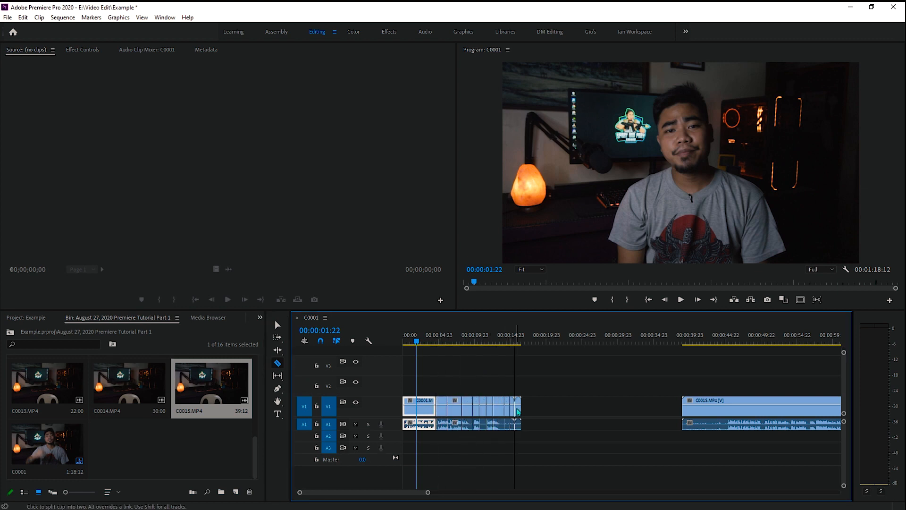
Step: Undo all the extra cuts in the C0001 clip
key(ctrl+z)
key(ctrl+z)
key(ctrl+z)
key(ctrl+z)
key(ctrl+z)
key(ctrl+z)
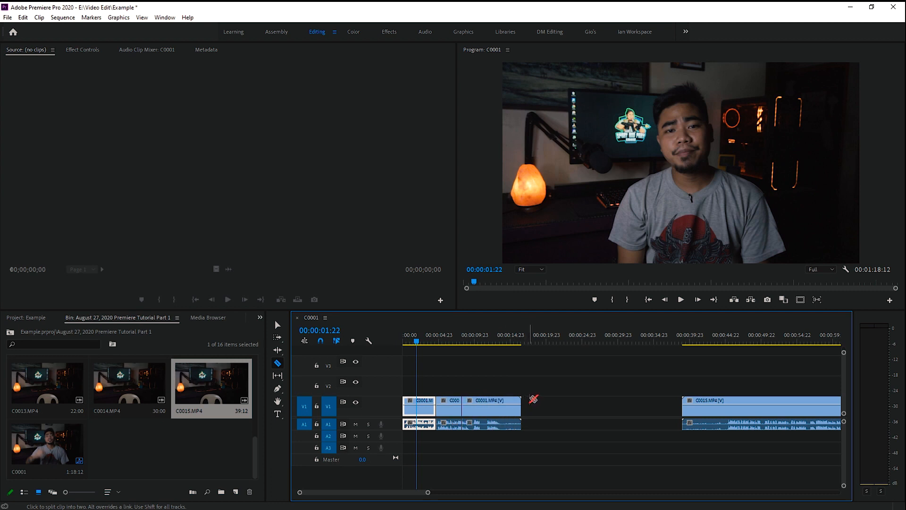
drag(439, 335, 340, 349)
key(ctrl+z)
Step: Cut the C0001 clip at 00:00:14:00 with the Razor tool and delete the part after the cut
drag(469, 335, 500, 335)
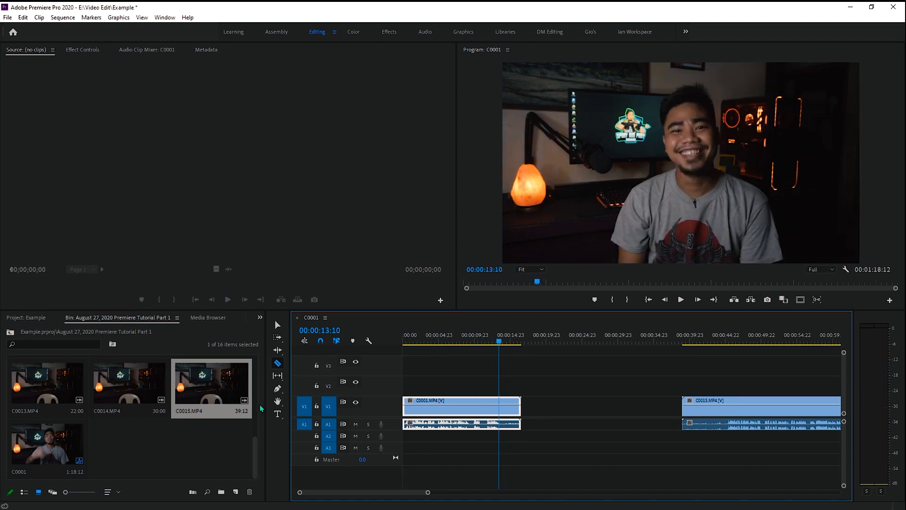
click(278, 364)
click(502, 340)
click(503, 405)
click(277, 325)
click(512, 407)
key(Delete)
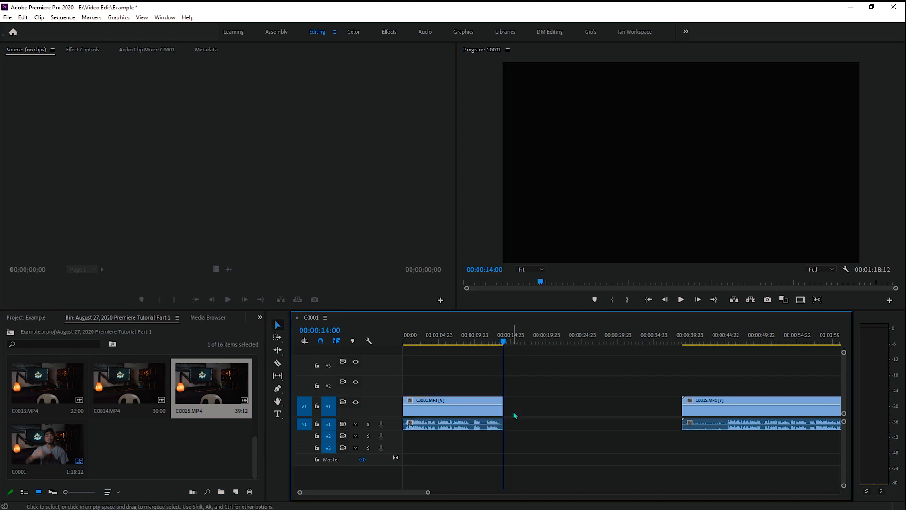
Step: Mute audio track A1 and play the sequence from its beginning and from the start of C0015
key(Home)
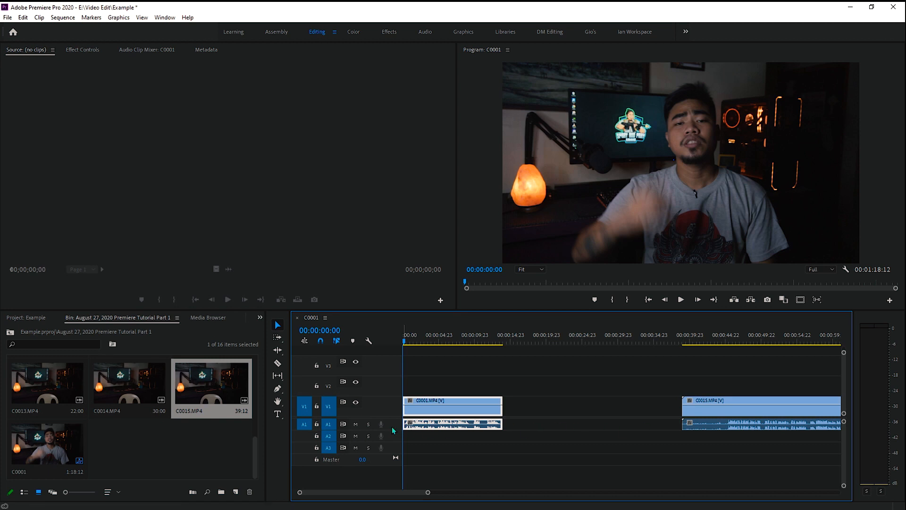
click(355, 424)
key(space)
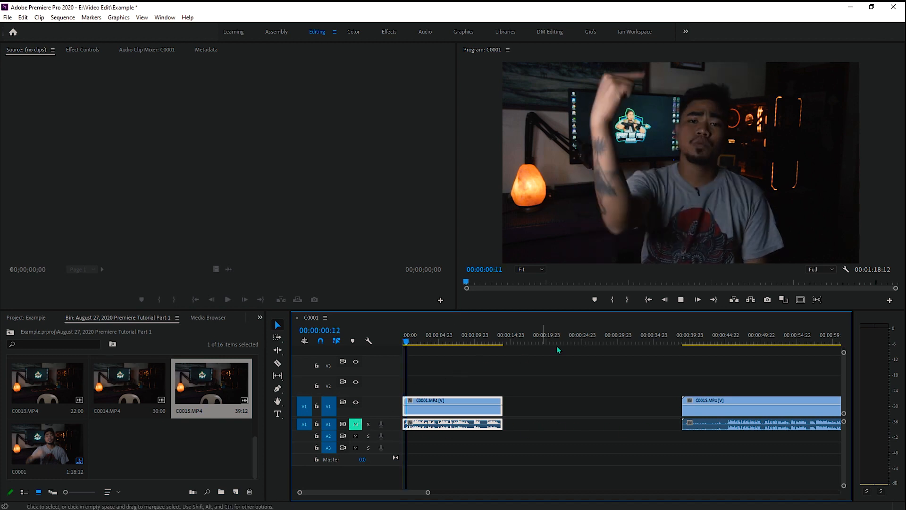
click(690, 336)
Step: Move the C0015 clip closer to the end of C0001, put its audio on track A2 and play it
drag(740, 402, 572, 404)
key(space)
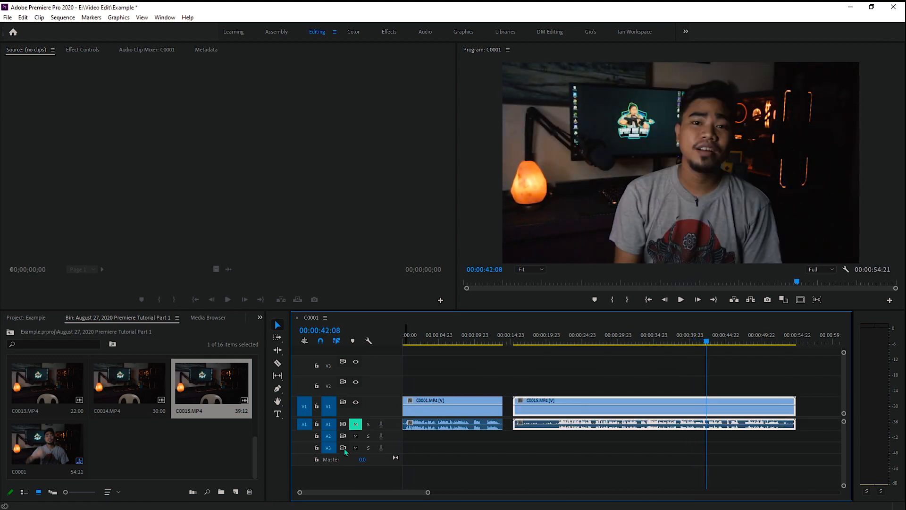
mouse_move(544, 429)
mouse_down()
mouse_move(550, 439)
mouse_move(541, 423)
mouse_up()
click(541, 367)
drag(540, 341, 489, 342)
click(537, 342)
drag(536, 424, 536, 438)
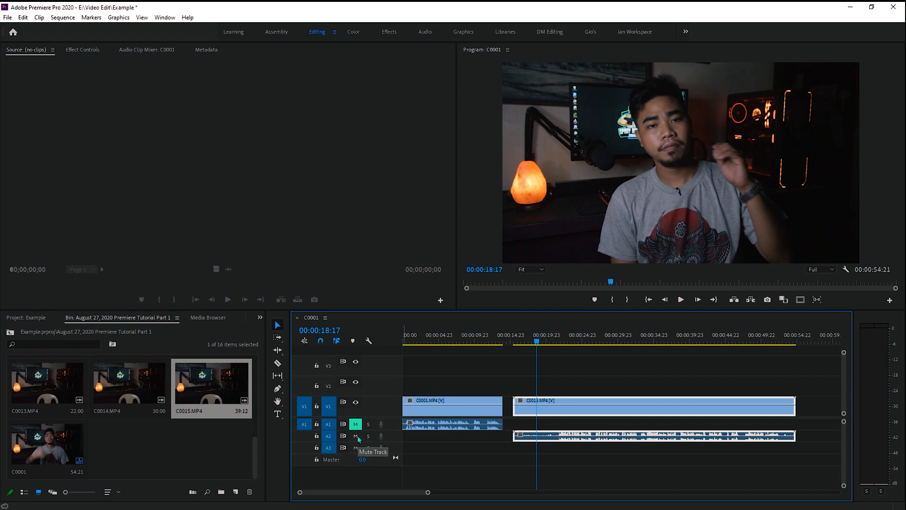
drag(542, 341, 551, 342)
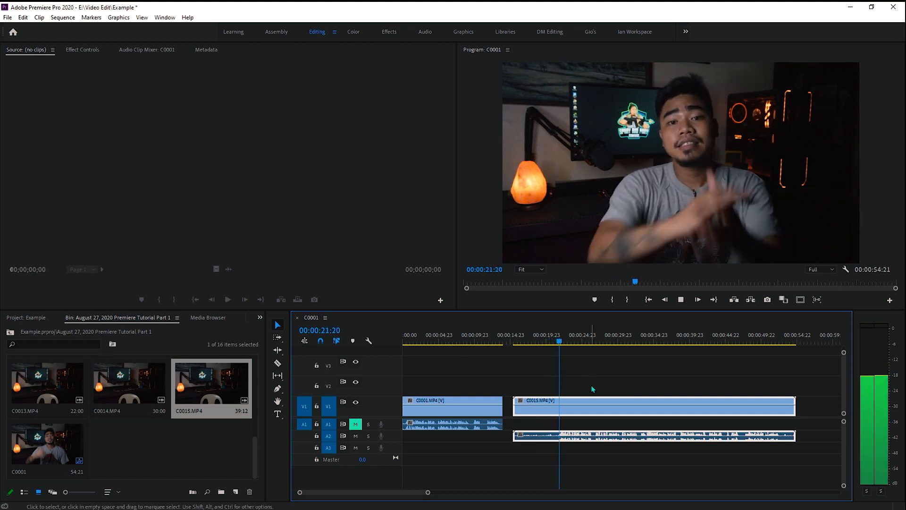
Step: Cut off the part of C0015 before 00:00:20:01 and place the rest directly against the end of C0001
drag(561, 405, 552, 406)
drag(501, 344, 546, 342)
key(ctrl+k)
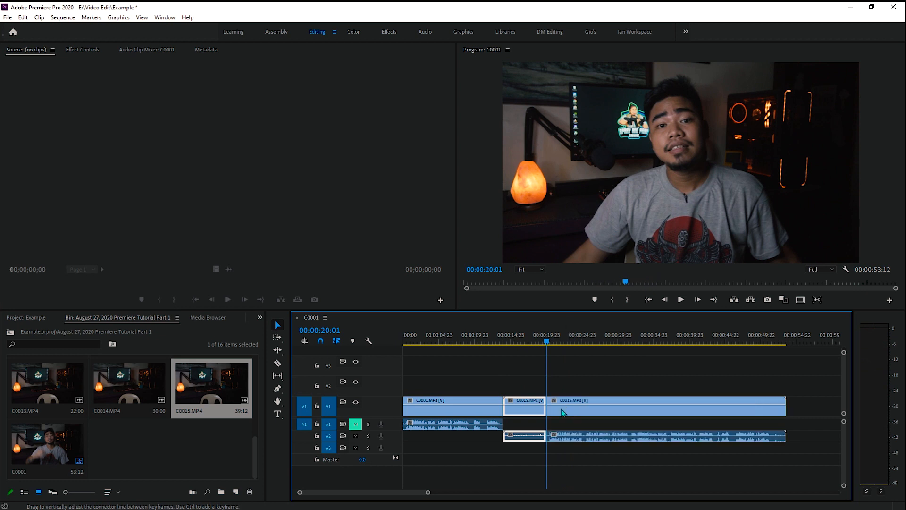
key(Delete)
drag(604, 410, 560, 407)
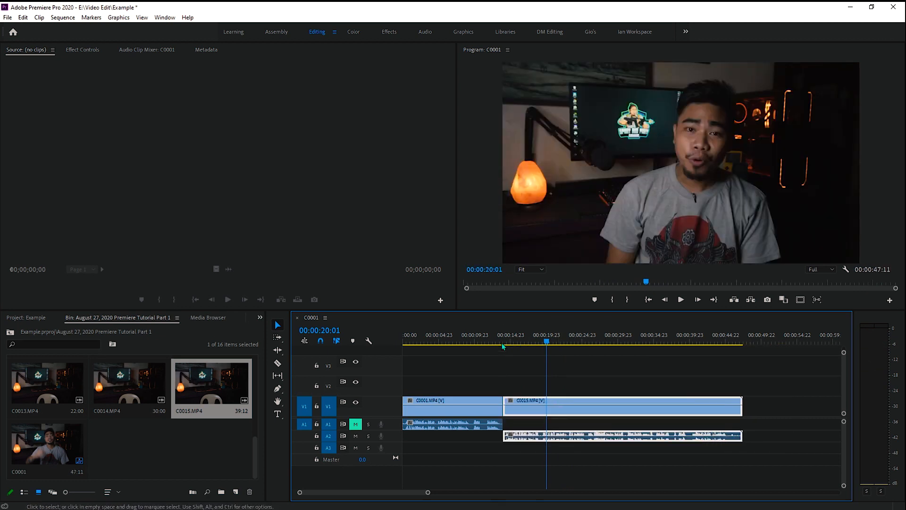
Step: Play across the join between C0001 and C0015 from 00:00:13:10 with only track A1 muted
click(490, 342)
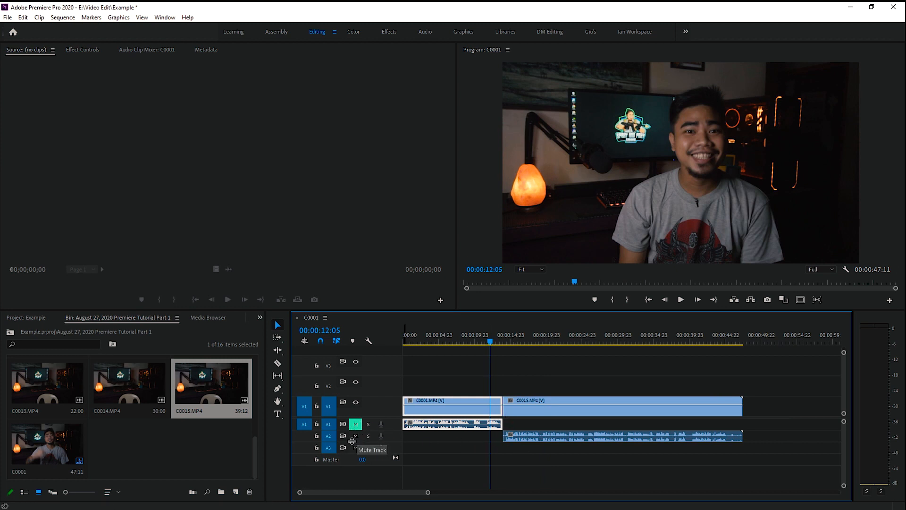
drag(488, 339, 498, 356)
key(space)
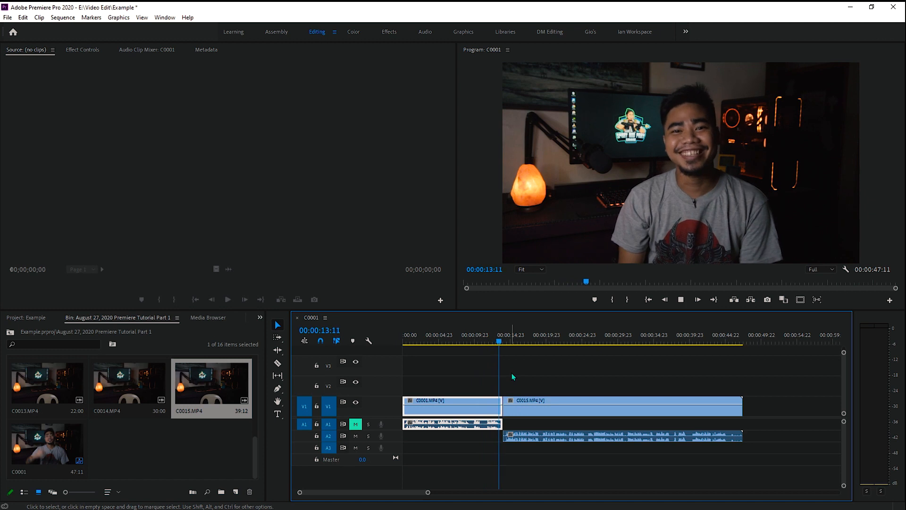
key(space)
Step: Mute audio track A2 as well and play across the join between C0001 and C0015 again
click(355, 435)
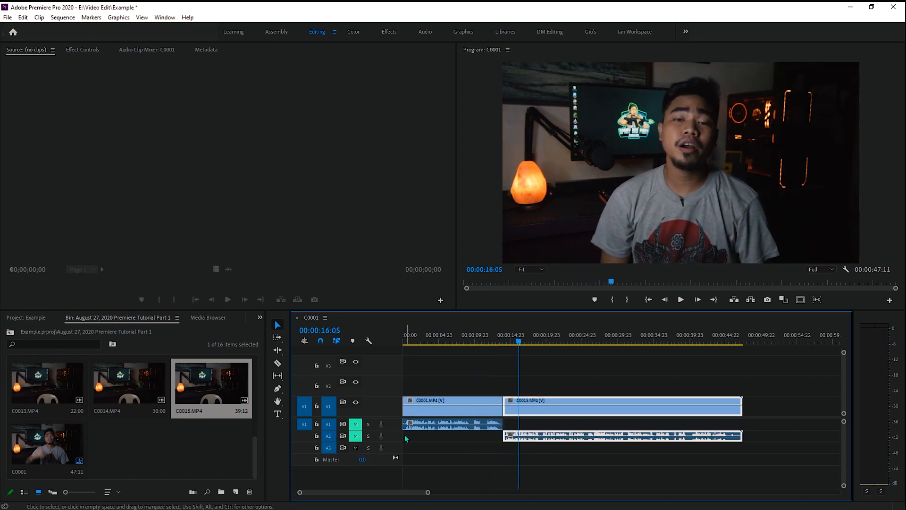
click(516, 340)
drag(516, 340, 491, 340)
key(space)
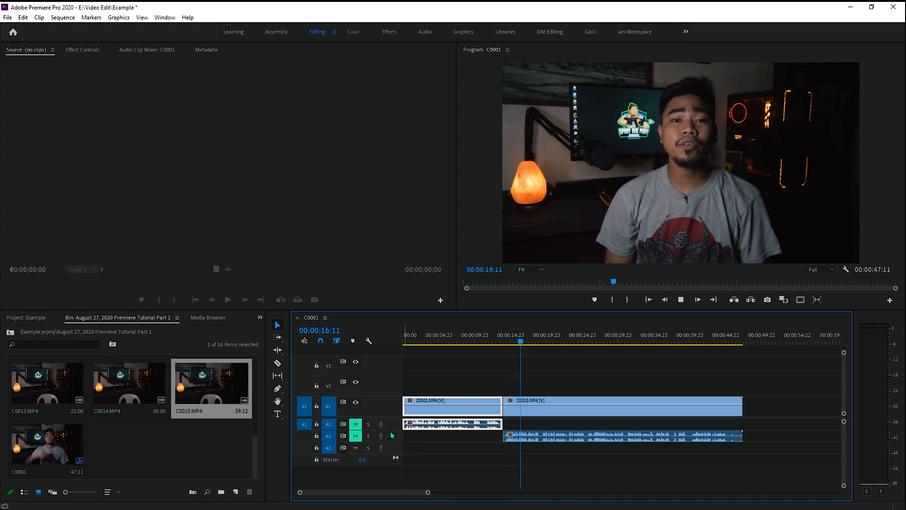
key(space)
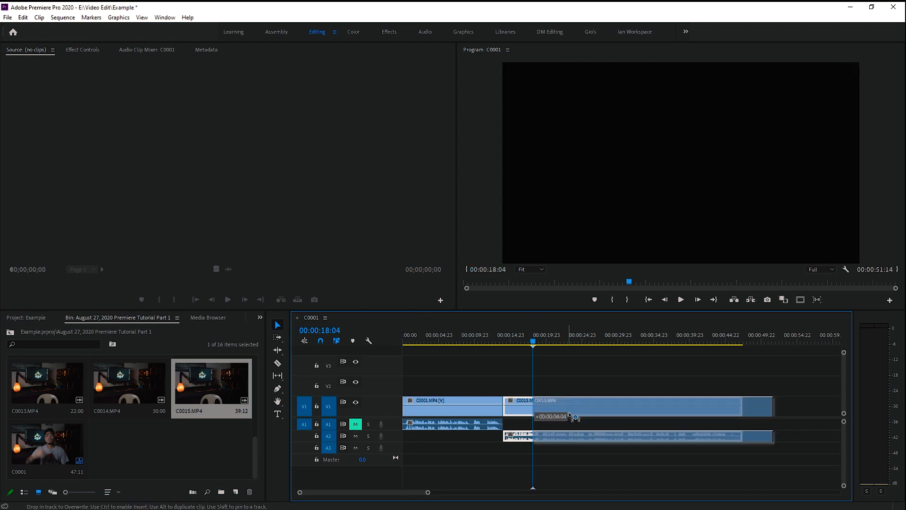
Step: Move the C0015 clip later to leave a gap after C0001 and return its audio to track A1
drag(537, 413, 572, 414)
drag(533, 341, 466, 344)
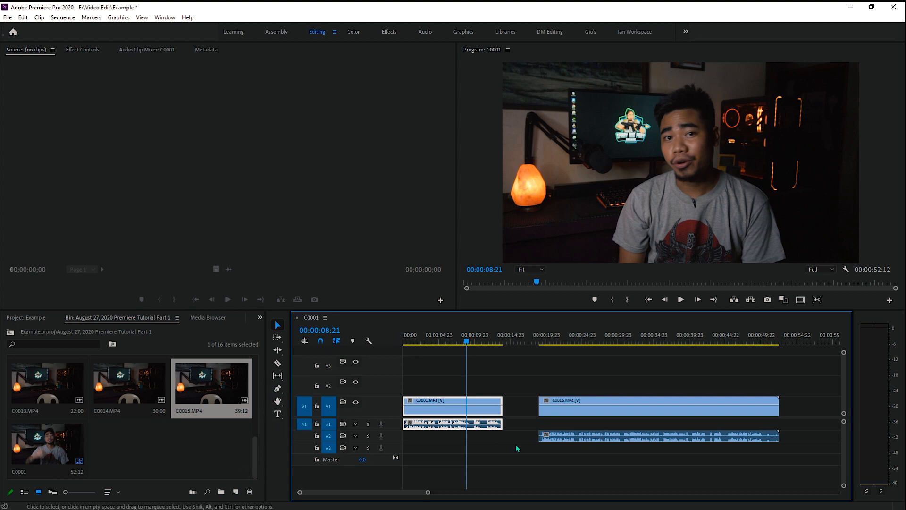
drag(620, 442, 619, 425)
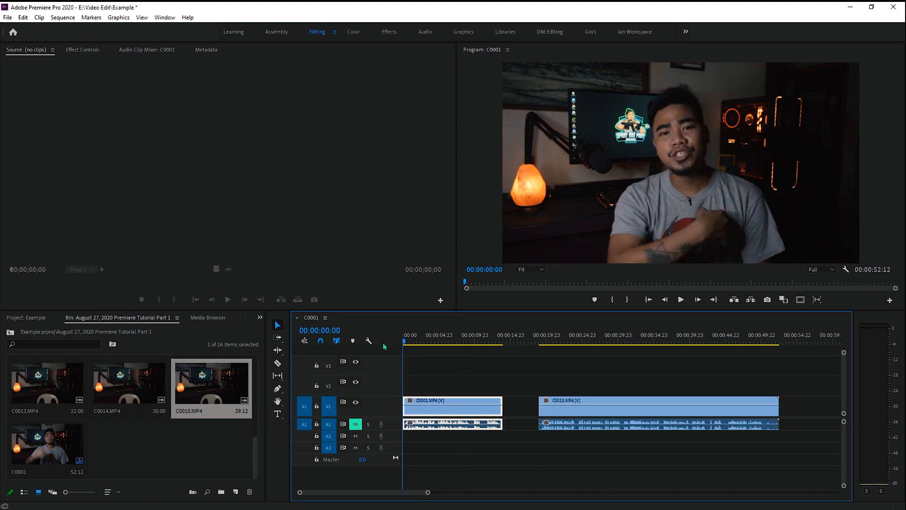
Step: Add a text title with the presenter's name over the picture at 00:00:02:13 using the Type tool
drag(383, 342, 420, 358)
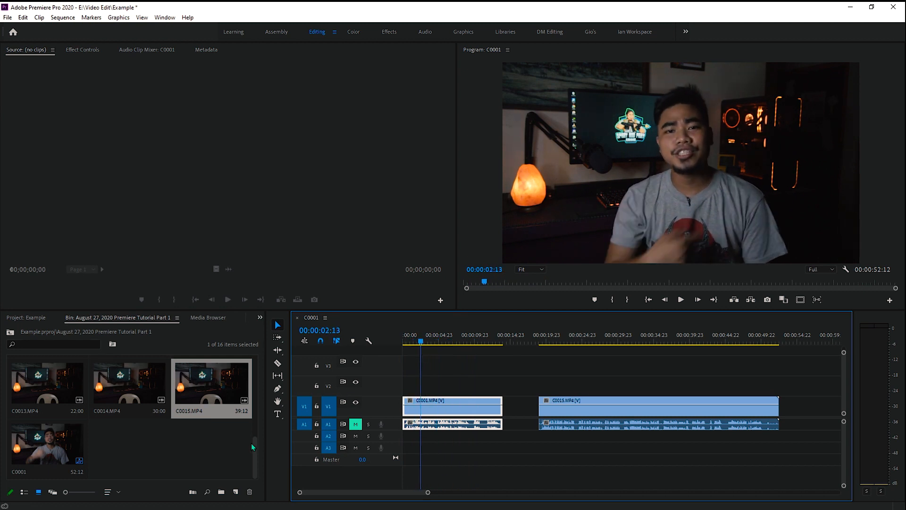
click(281, 415)
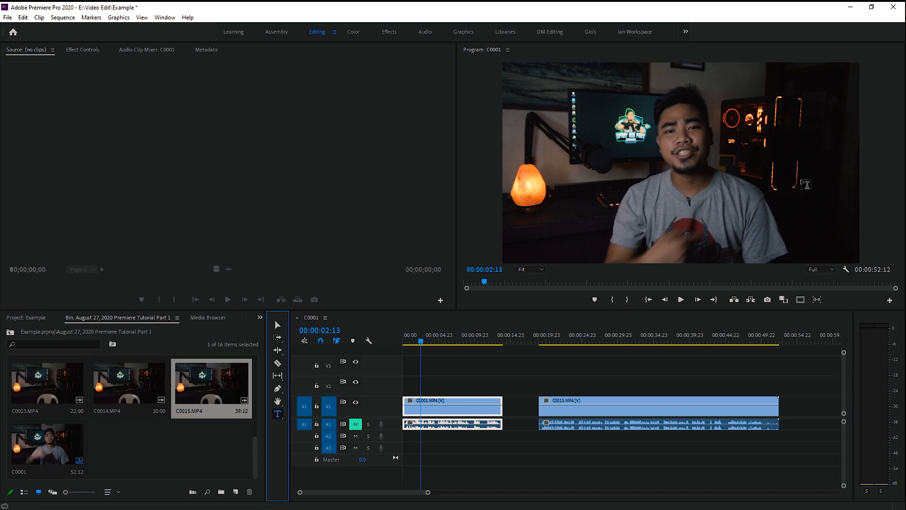
click(579, 210)
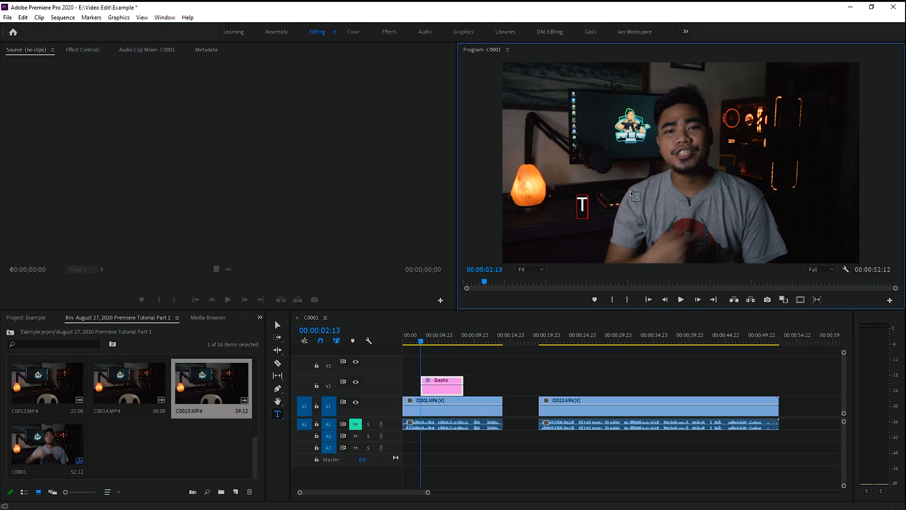
text(Gio Paolo)
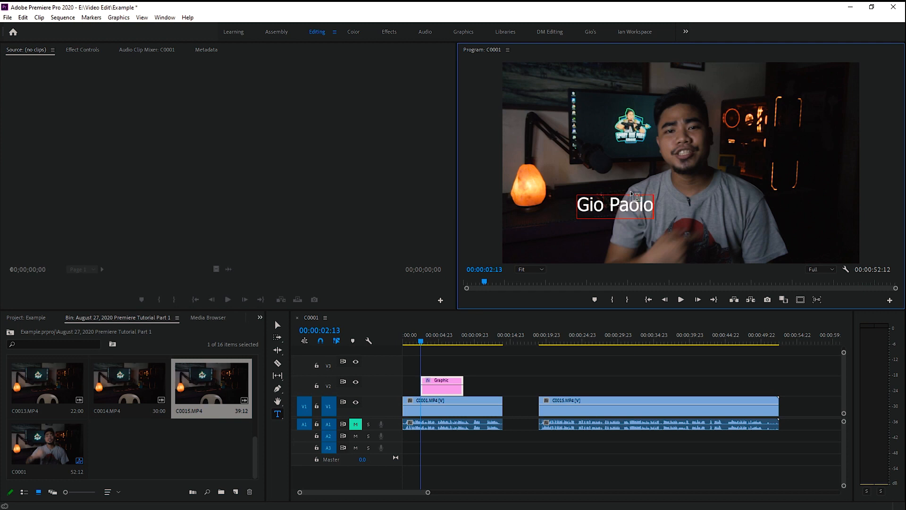
double_click(623, 204)
click(628, 204)
Step: Move the name title to the lower-left part of the picture and scrub the sequence to 00:00:05:11
click(278, 326)
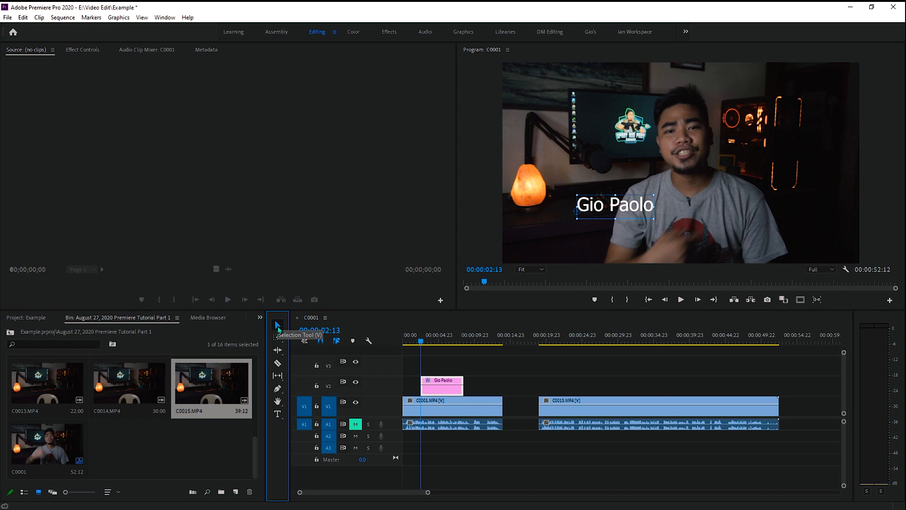
drag(598, 212, 553, 236)
click(436, 338)
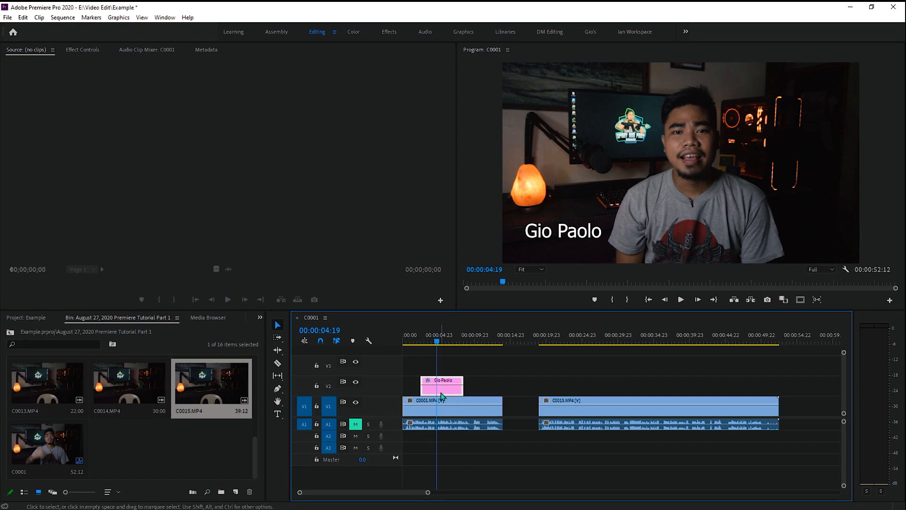
click(514, 361)
mouse_move(437, 338)
mouse_down()
mouse_move(418, 342)
mouse_move(443, 343)
mouse_up()
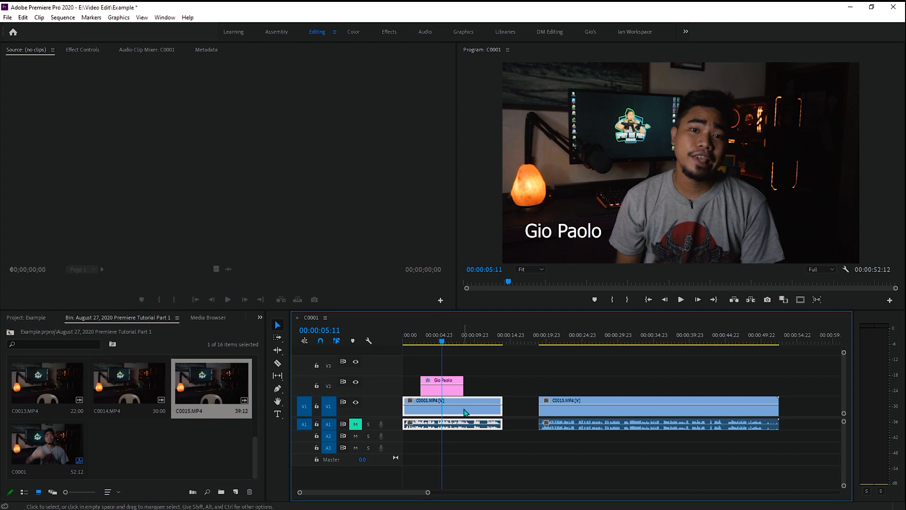
Step: Place C0001's video on track V3 above the title, scrub through it and return it to track V1
drag(460, 412, 442, 341)
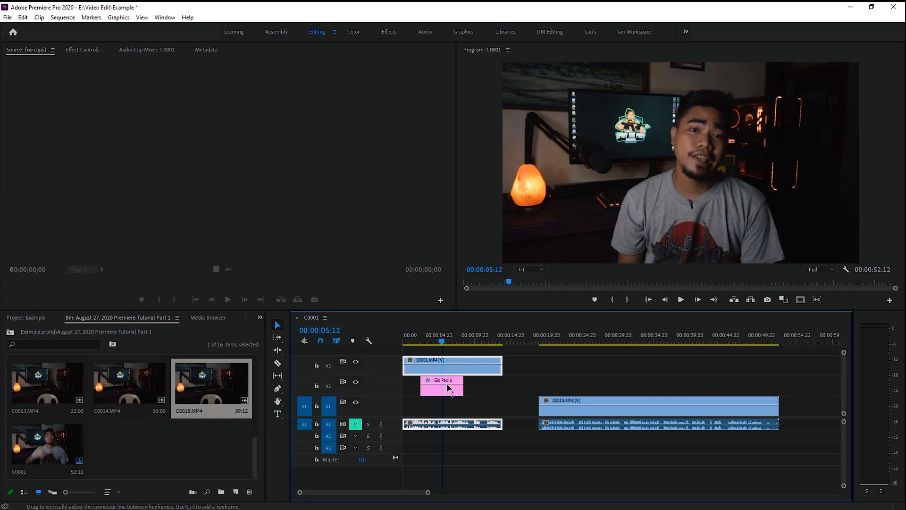
click(446, 342)
drag(446, 343, 439, 342)
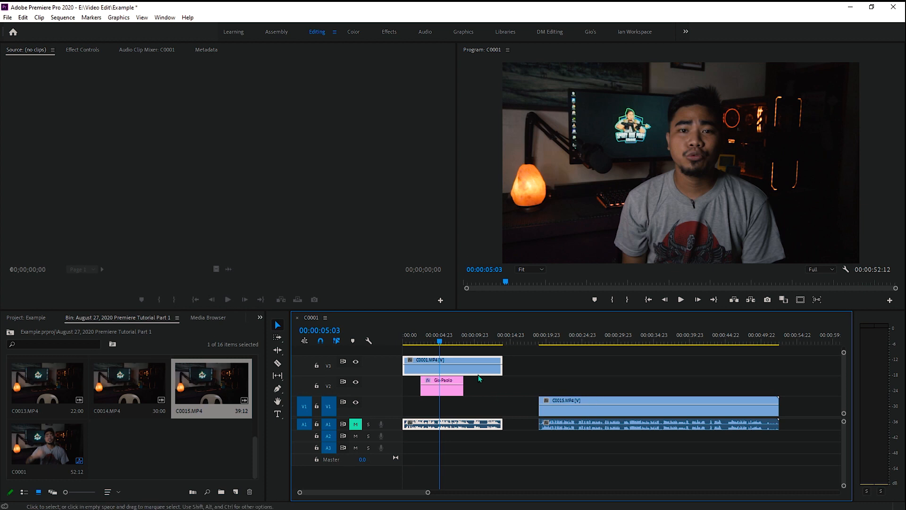
drag(471, 372, 452, 405)
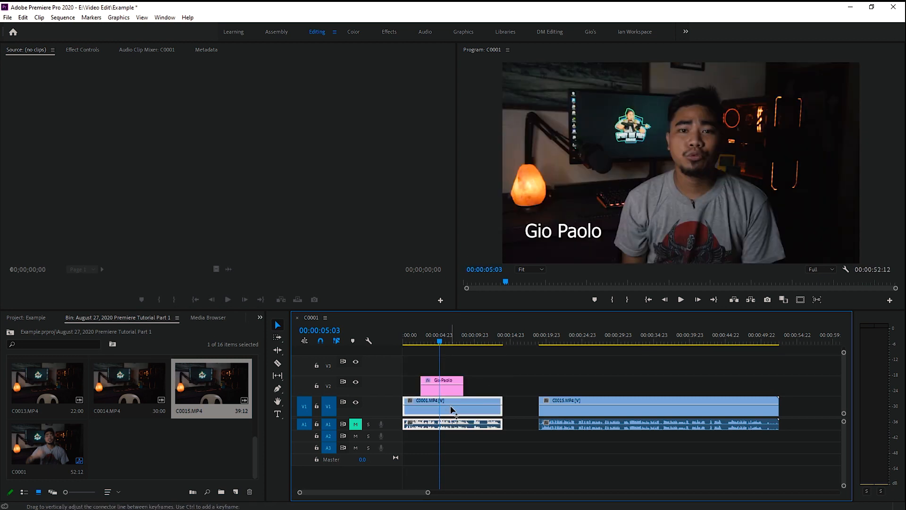
Step: Move the C0015 clip closer to the end of C0001 and scrub the start of the sequence to 00:00:02:02
drag(587, 415, 502, 364)
drag(439, 341, 462, 347)
click(471, 340)
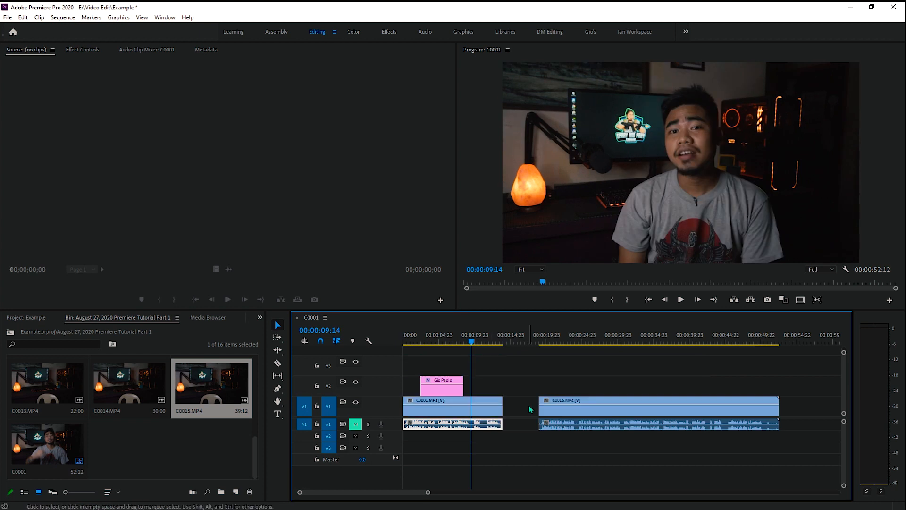
drag(575, 416, 556, 415)
drag(460, 350, 382, 348)
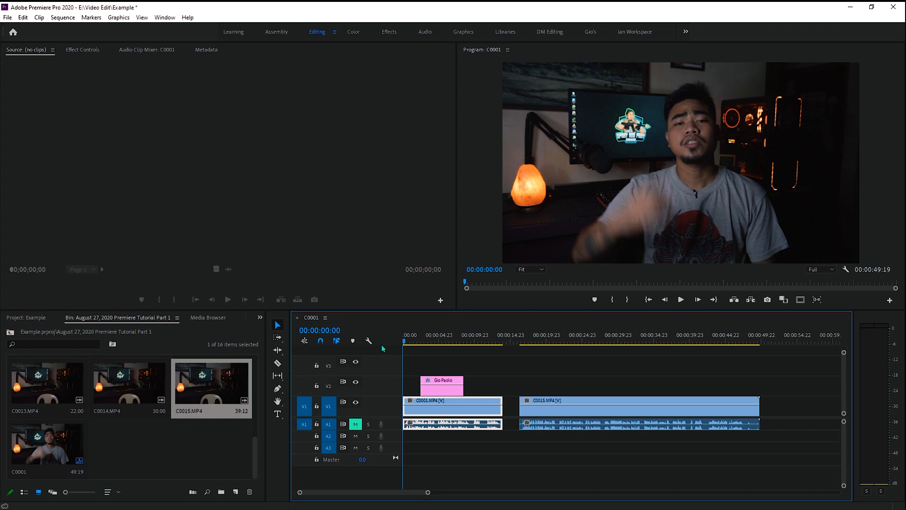
click(418, 337)
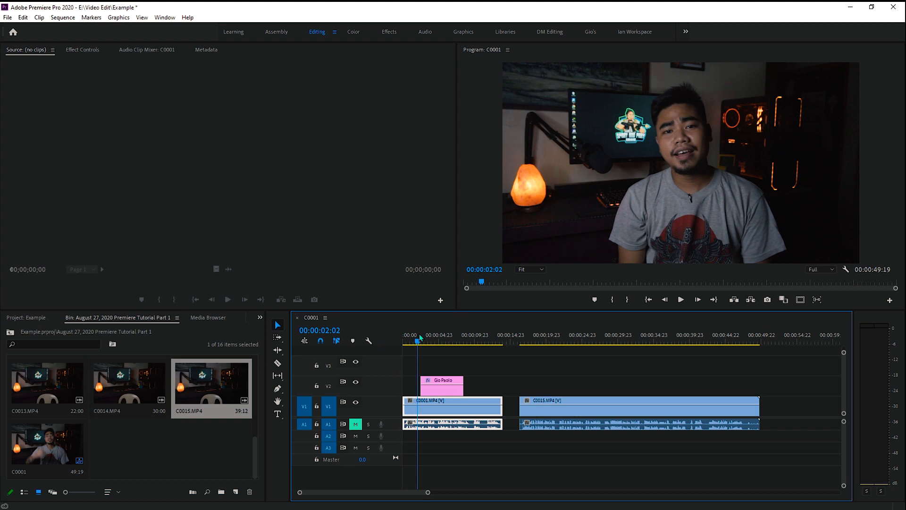
Step: Move C0001's audio to track A3 and shift the C0015 clip to start at 00:00:15:08
drag(487, 425, 493, 448)
click(548, 427)
drag(549, 429, 546, 430)
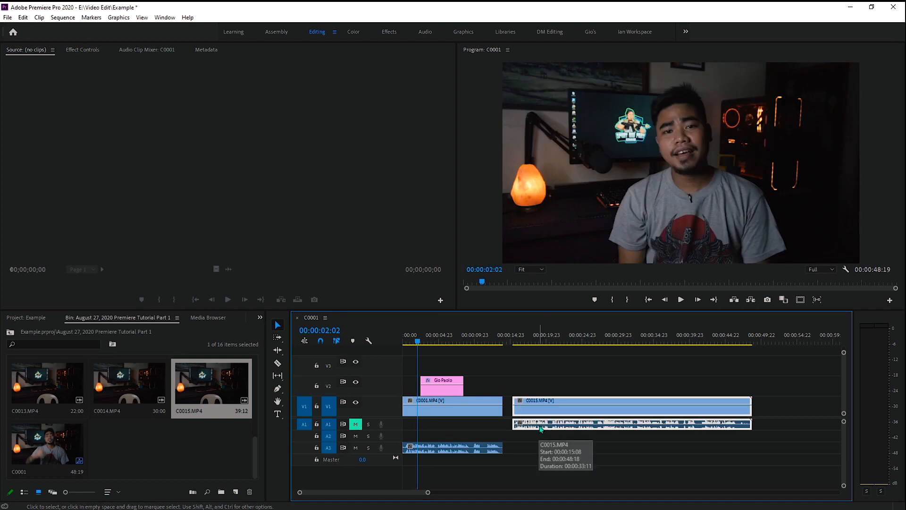
click(473, 333)
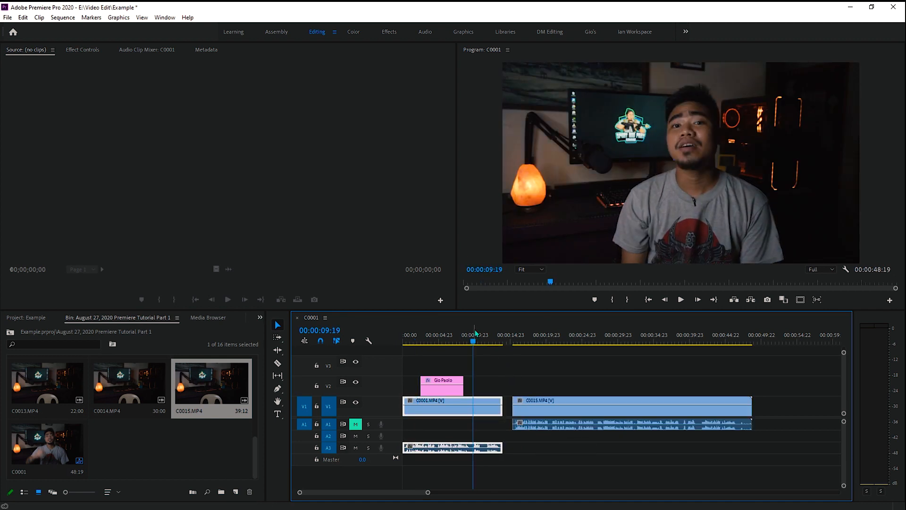
Step: Extend the end of C0001 to the start of C0015 and place the clip over C0015 on tracks V2 and A2
mouse_move(486, 447)
mouse_down()
mouse_move(484, 424)
mouse_move(484, 436)
mouse_up()
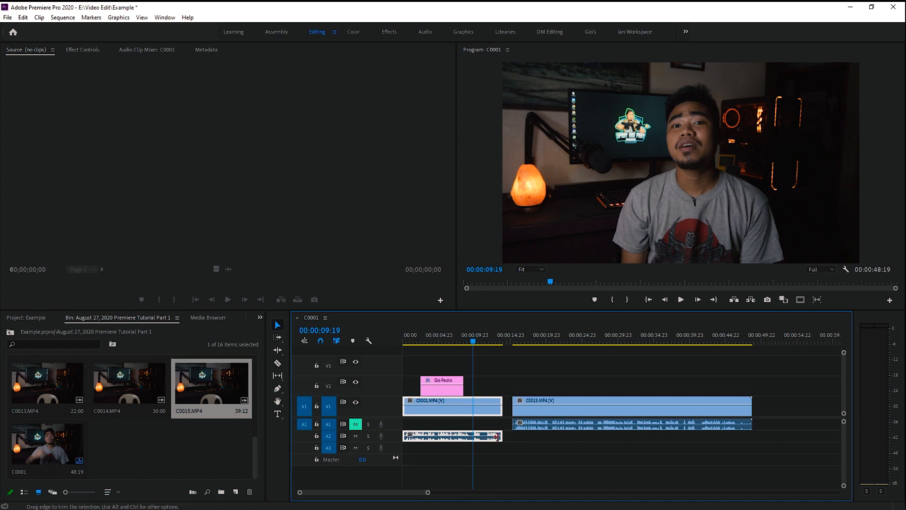
drag(502, 435, 512, 436)
drag(482, 403, 626, 383)
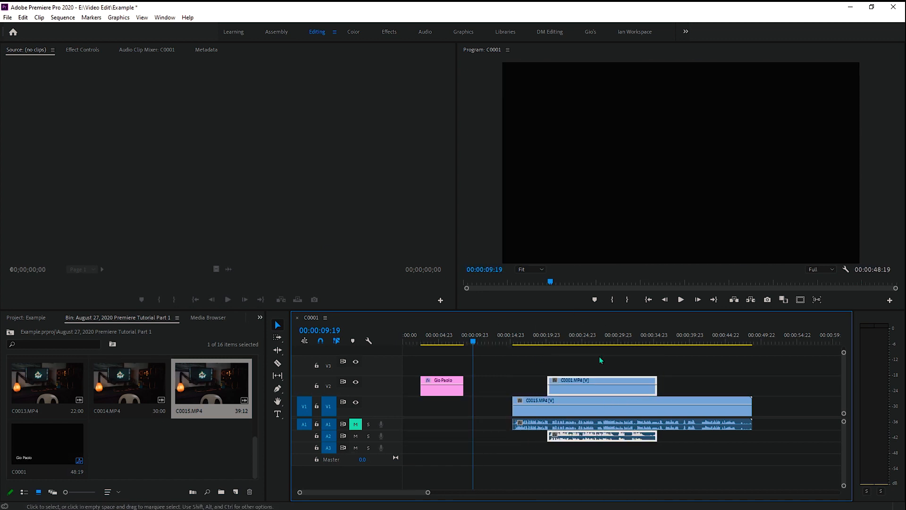
Step: Play the overlapping clips from 00:00:20:05, unmute track A1 and play the overlap again with both audio tracks
click(548, 336)
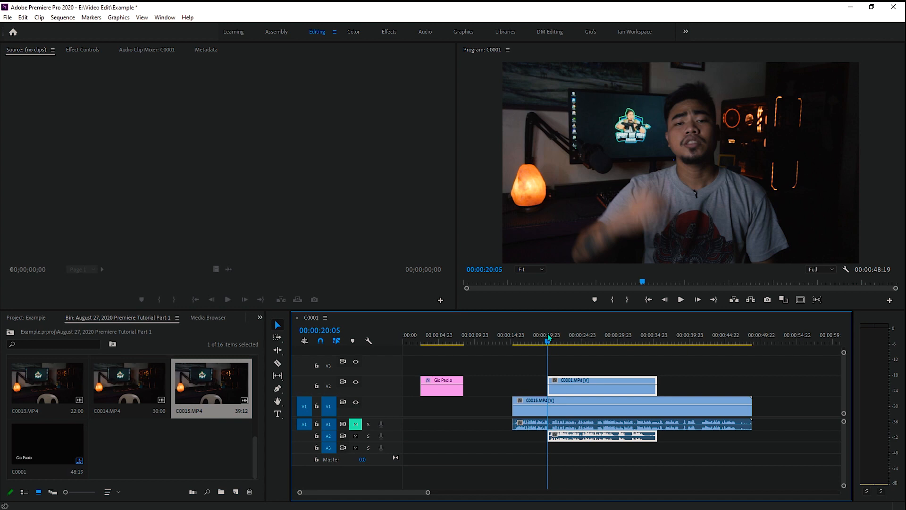
key(space)
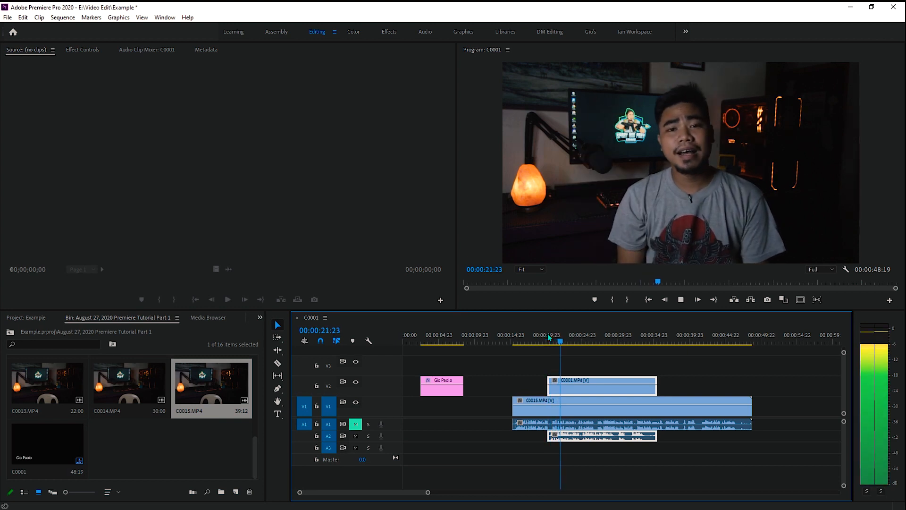
key(space)
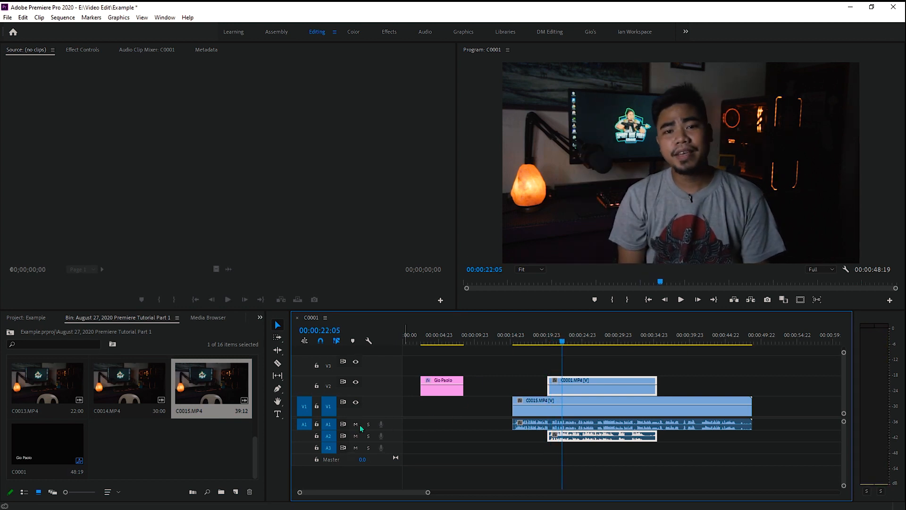
key(space)
click(552, 344)
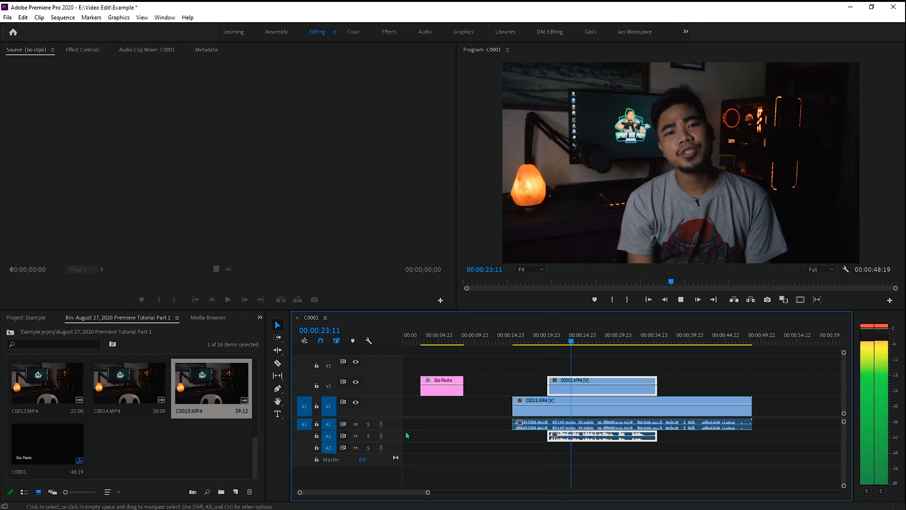
key(space)
Step: Move C0001 back to the sequence start on V1, restore its shorter end and place its audio on track A1
drag(592, 435, 448, 438)
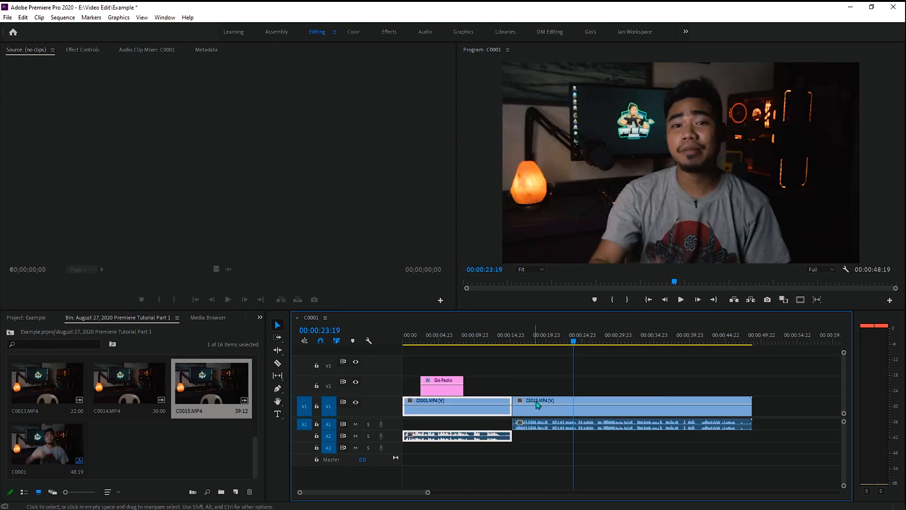
key(ctrl+z)
key(ctrl+shift+z)
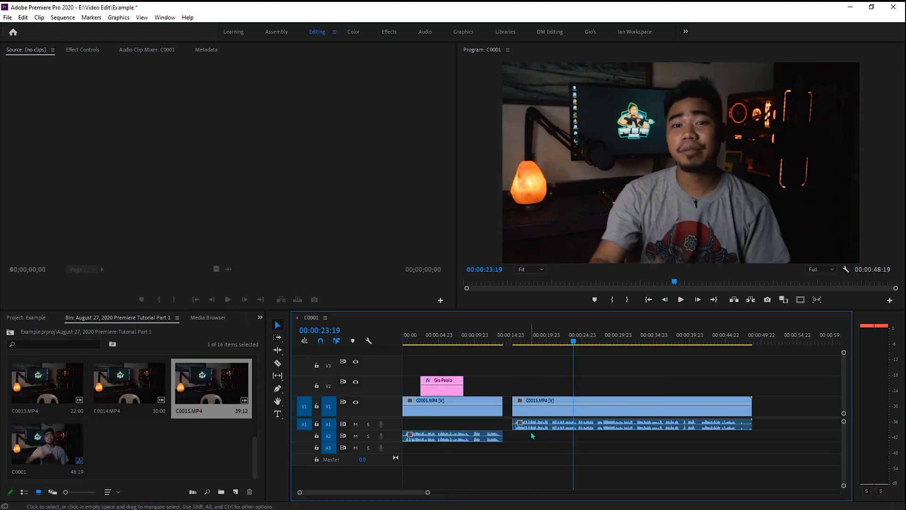
drag(477, 436, 478, 424)
drag(500, 337, 493, 337)
key(ctrl+z)
key(ctrl+shift+z)
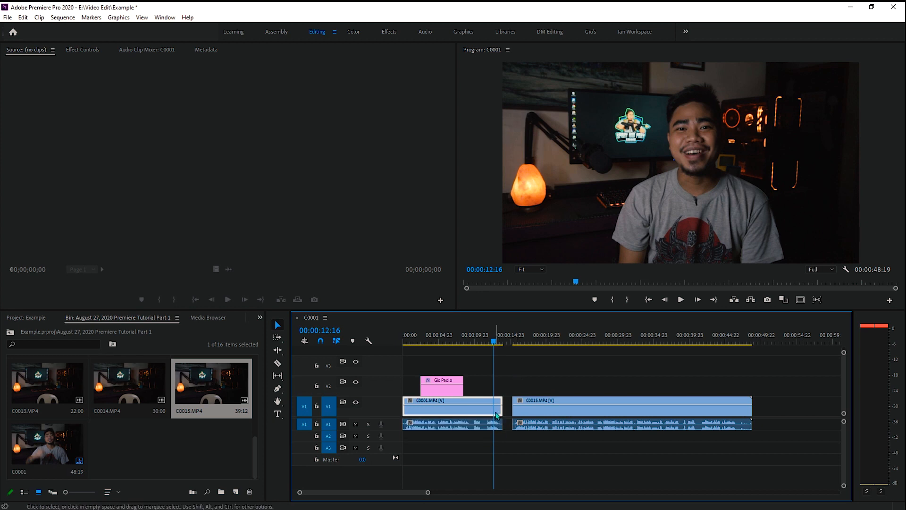
Step: Undo and redo the recent clip moves, restoring C0001 on V1 and A1 and the wider gap before C0015
key(ctrl+z)
key(ctrl+z)
key(ctrl+z)
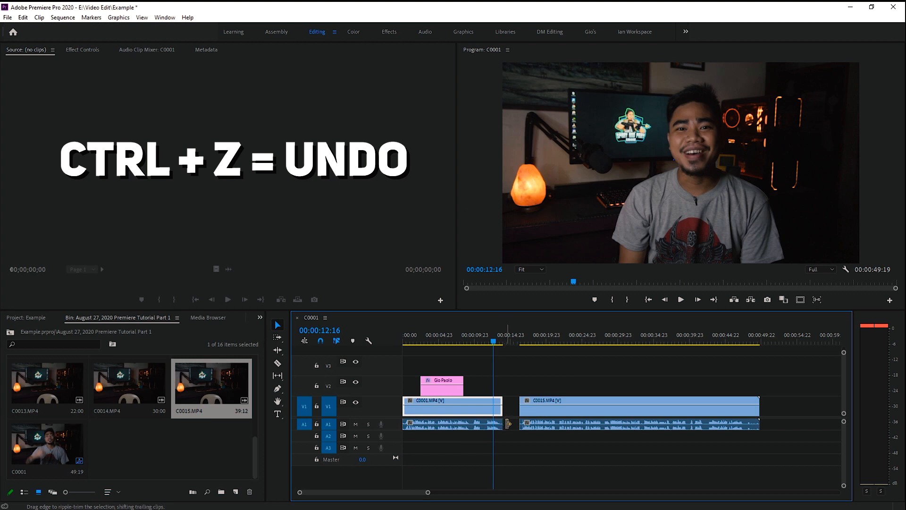
key(ctrl+z)
key(ctrl+shift+z)
key(ctrl+shift+z)
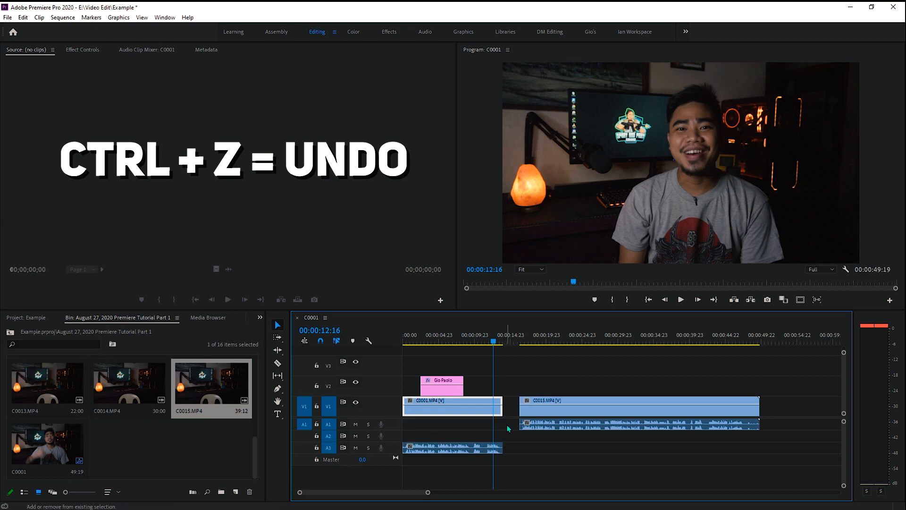
key(ctrl+z)
key(ctrl+shift+z)
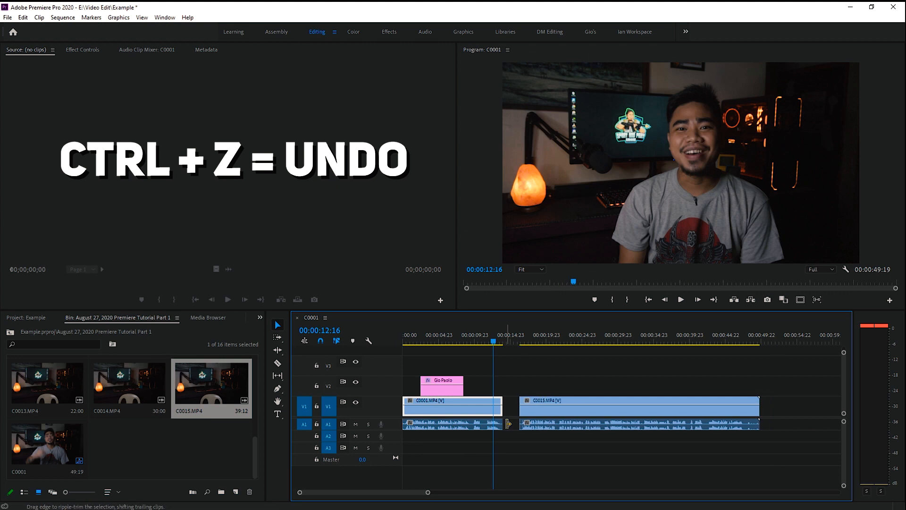
key(ctrl+shift+z)
key(ctrl+z)
key(ctrl+z)
key(ctrl+shift+z)
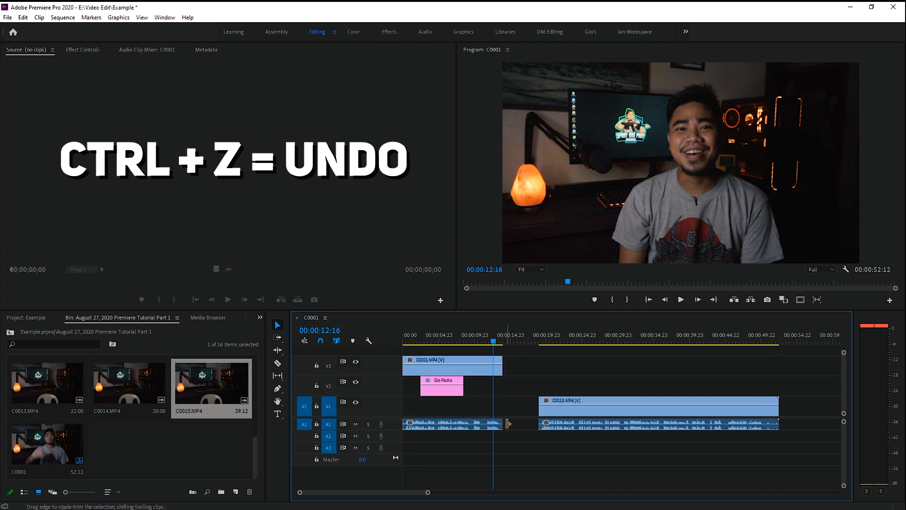
key(ctrl+z)
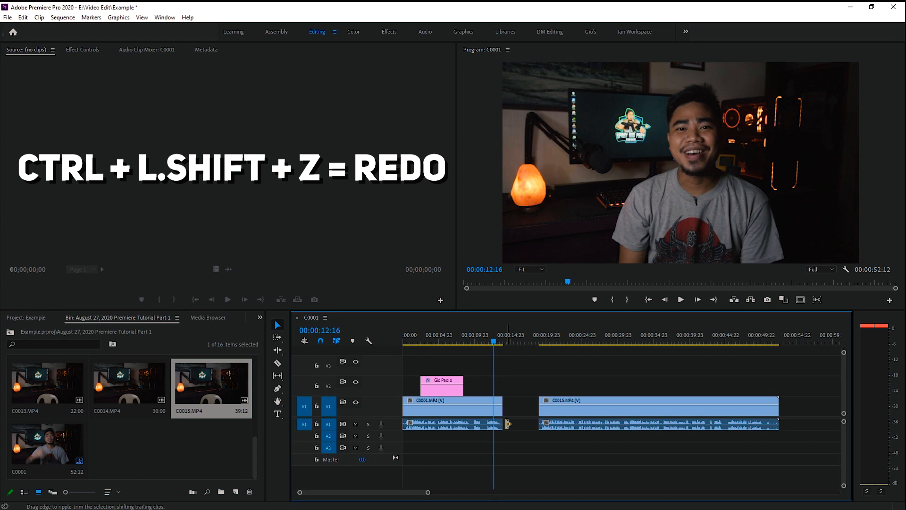
key(ctrl+shift+z)
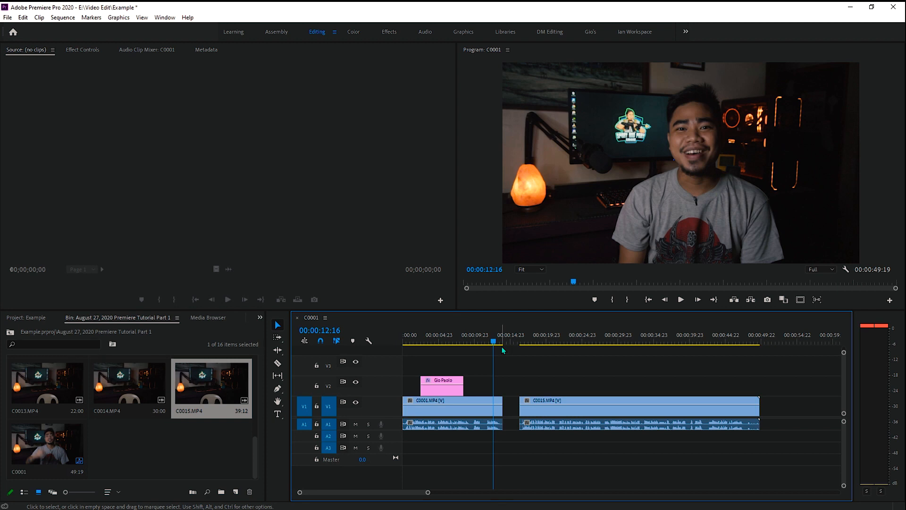
Step: Select C0001 together with its audio, turn off Linked Selection and select only its video
click(336, 341)
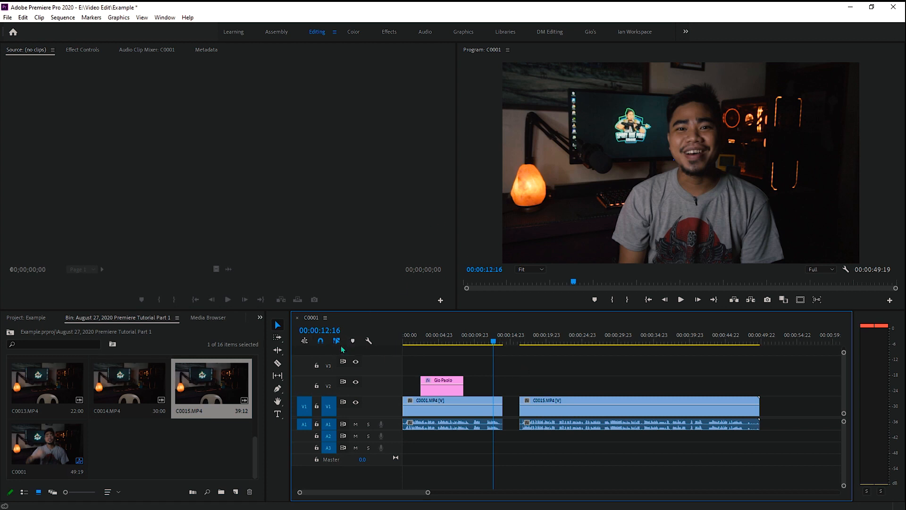
click(492, 421)
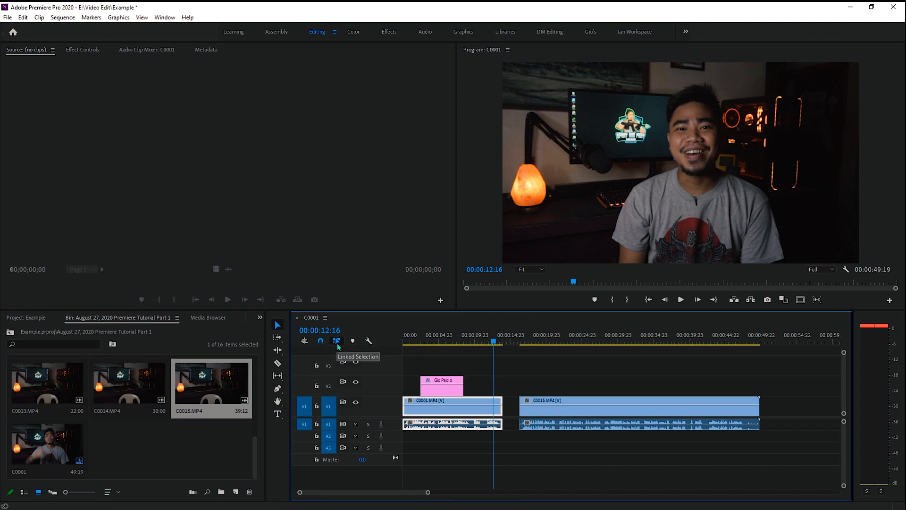
click(336, 341)
click(528, 384)
click(485, 404)
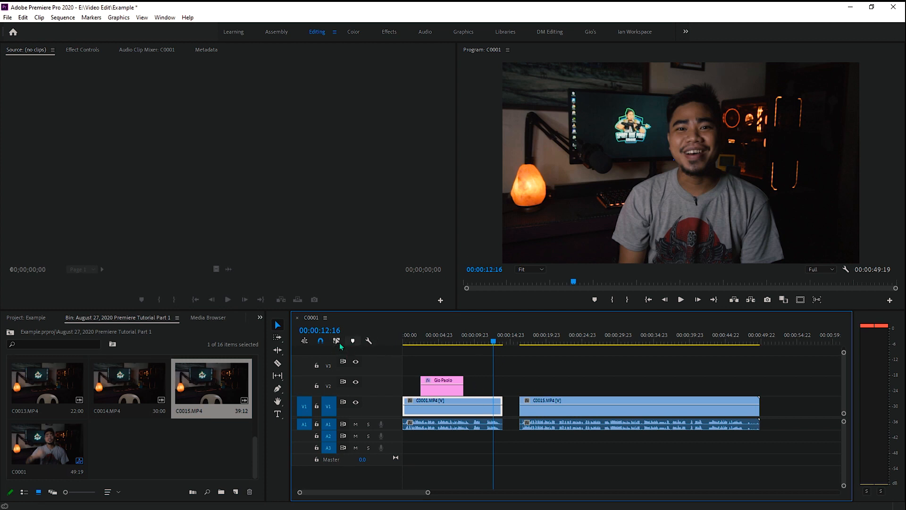
Step: Select C0001's audio and video separately in turn, and turn Linked Selection back on to select both together
click(480, 423)
click(484, 405)
click(479, 424)
click(484, 404)
click(477, 423)
click(480, 401)
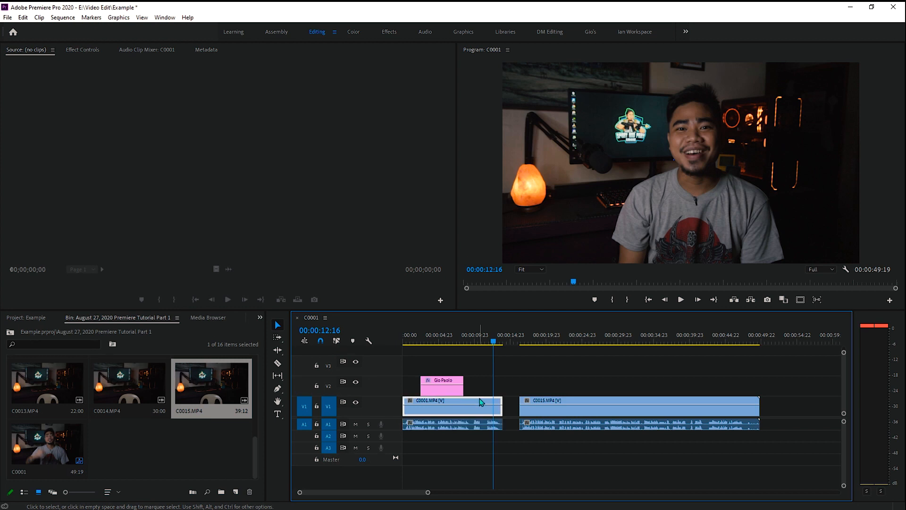
click(479, 422)
click(481, 402)
click(480, 421)
click(480, 395)
click(480, 401)
click(480, 423)
click(482, 402)
click(529, 366)
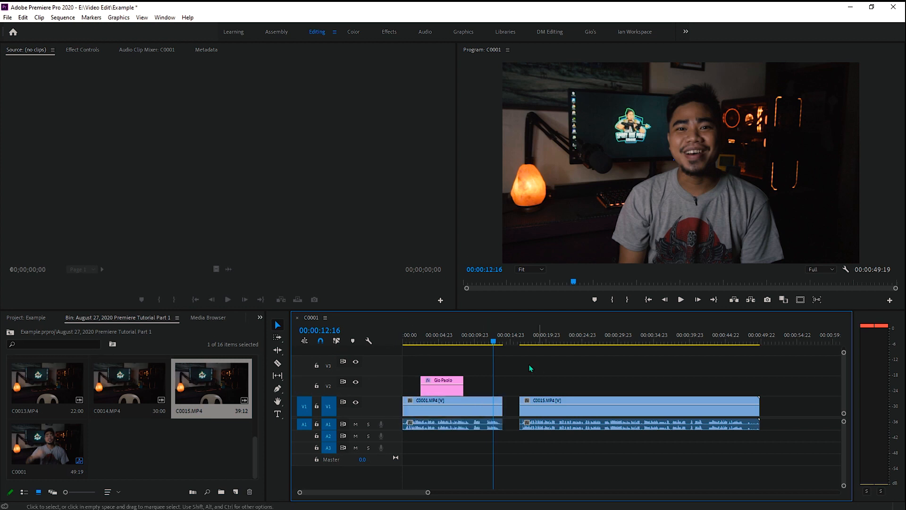
click(336, 340)
click(490, 420)
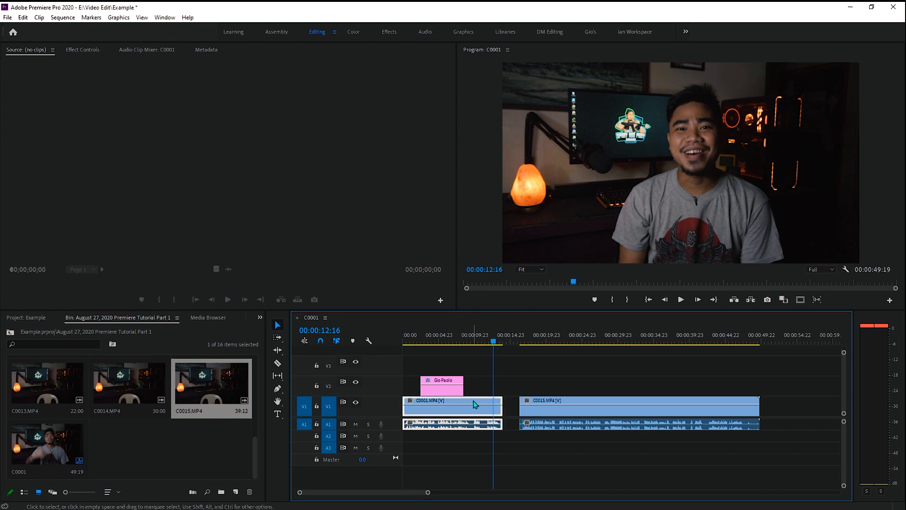
Step: Turn off Linked Selection and delete only the audio of C0001
click(337, 342)
click(503, 384)
click(486, 427)
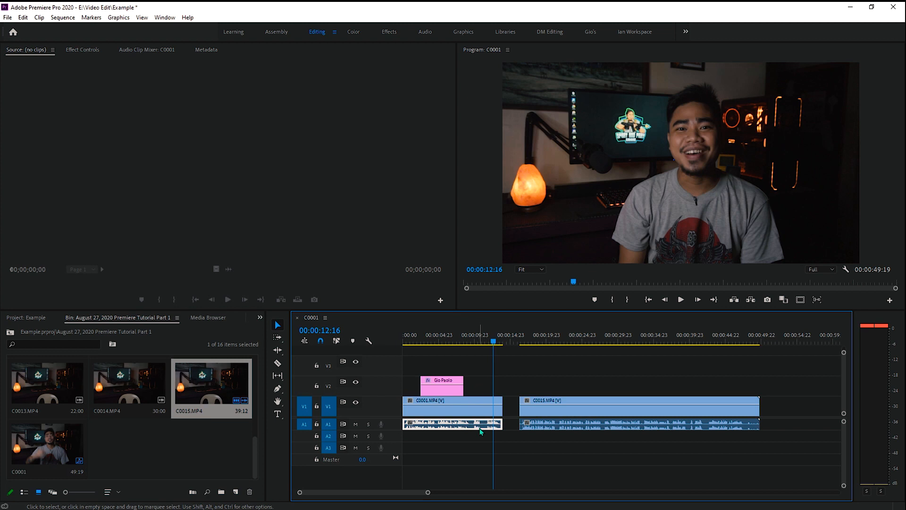
key(Delete)
Step: Play C0001 without its audio from 00:00:09:20 and return the playhead to 00:00:09:06
click(478, 407)
click(477, 344)
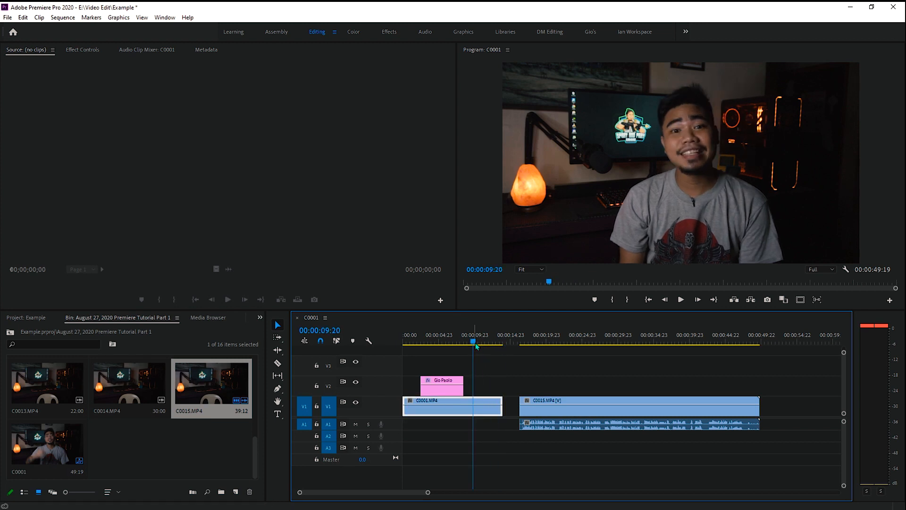
key(space)
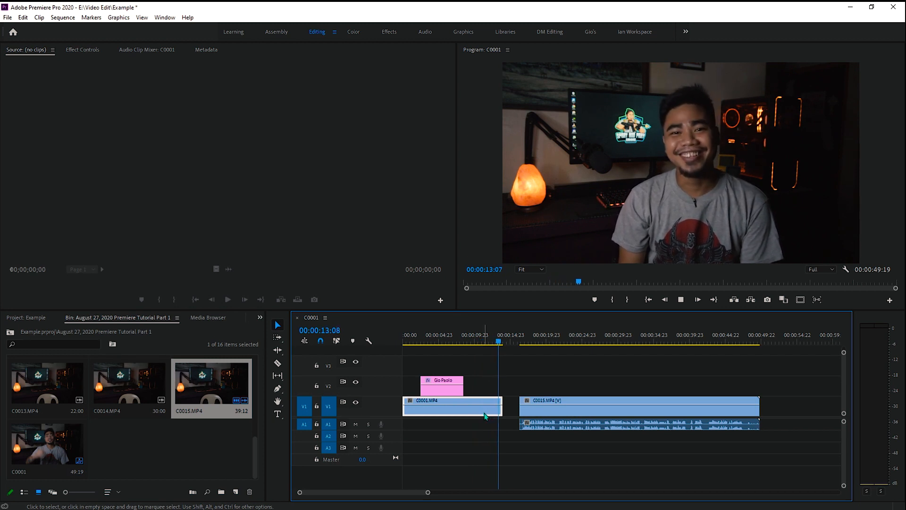
click(492, 343)
click(468, 343)
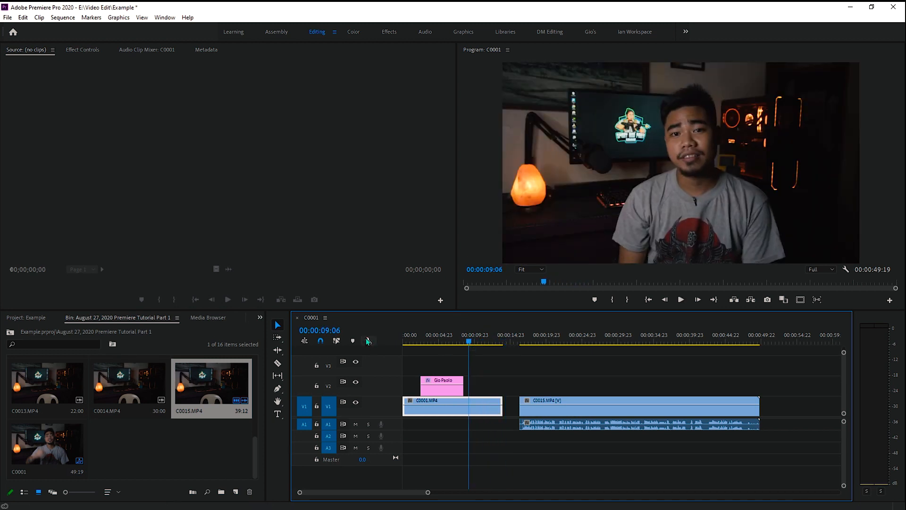
Step: Undo the deletion of C0001's audio and turn Linked Selection back on, selecting the whole clip
click(336, 342)
key(ctrl+z)
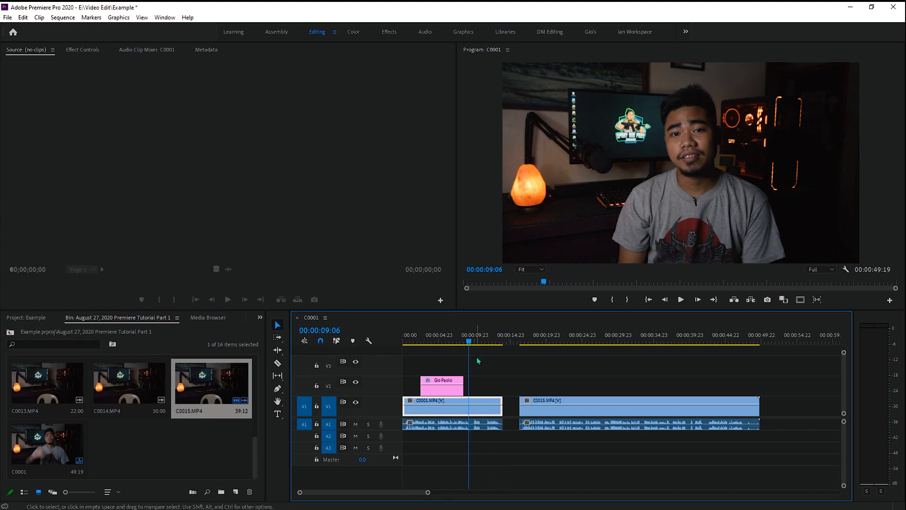
click(337, 341)
click(480, 411)
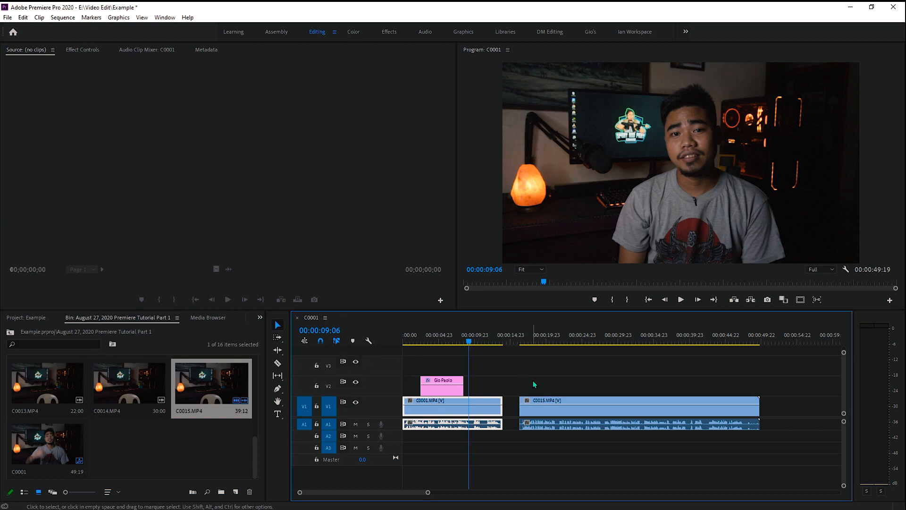
Step: Snap the C0015 clip against the end of C0001 and scrub the join to 00:00:14:00
drag(472, 334, 498, 340)
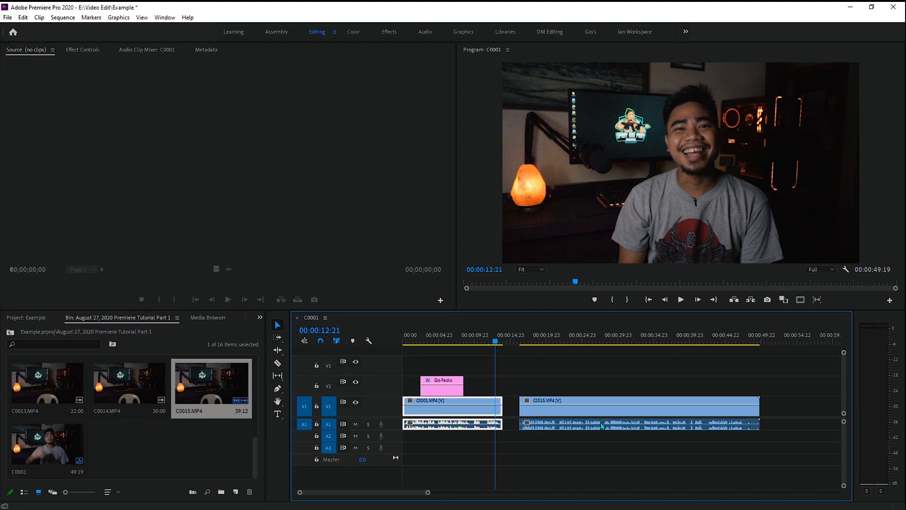
mouse_move(609, 417)
mouse_down()
mouse_move(694, 417)
mouse_move(607, 422)
mouse_up()
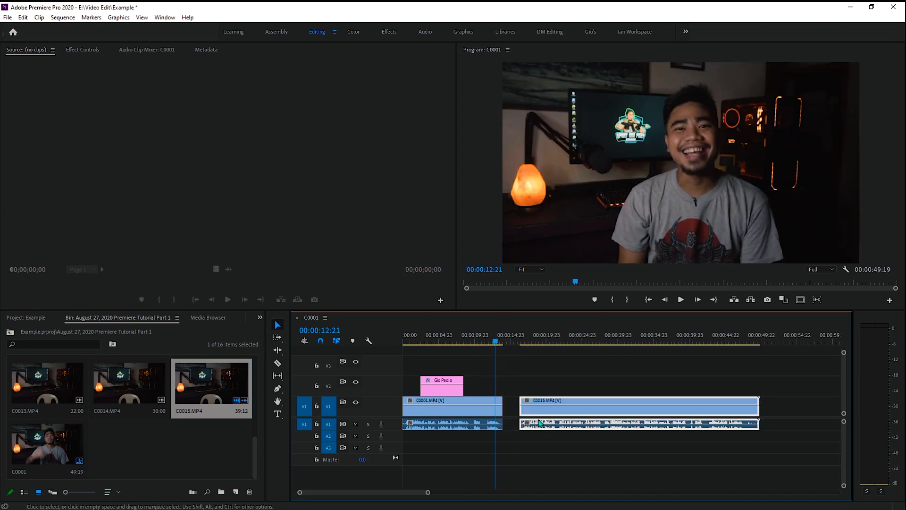
drag(561, 413, 543, 425)
click(504, 335)
drag(505, 335, 506, 335)
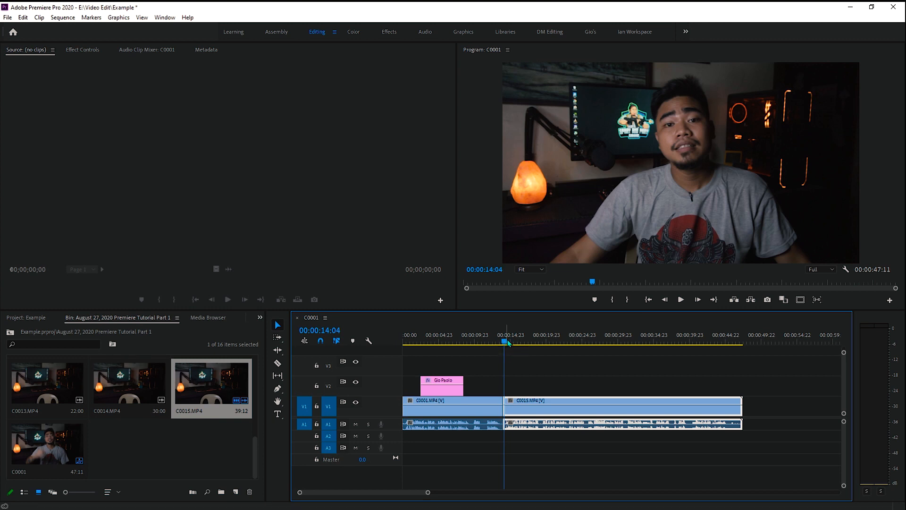
drag(508, 342, 506, 343)
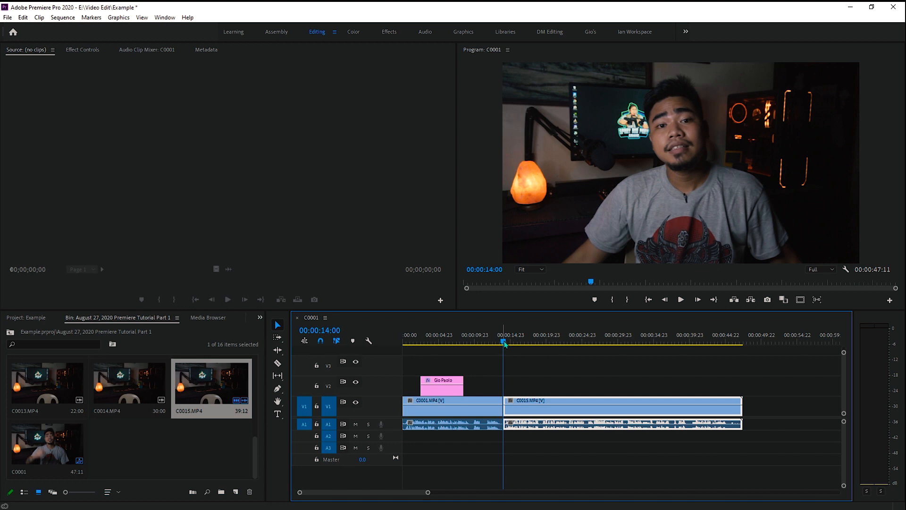
Step: Turn off Snap in Timeline, move C0015 over the end of C0001 and undo the moves
mouse_move(537, 411)
mouse_down()
mouse_move(678, 417)
mouse_move(567, 429)
mouse_move(504, 424)
mouse_move(583, 426)
mouse_move(529, 421)
mouse_up()
click(496, 337)
click(321, 340)
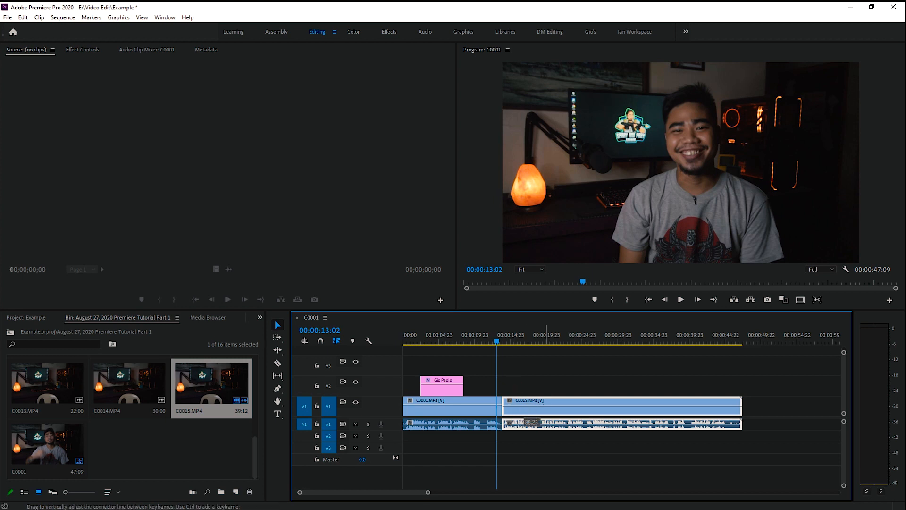
drag(529, 411, 517, 411)
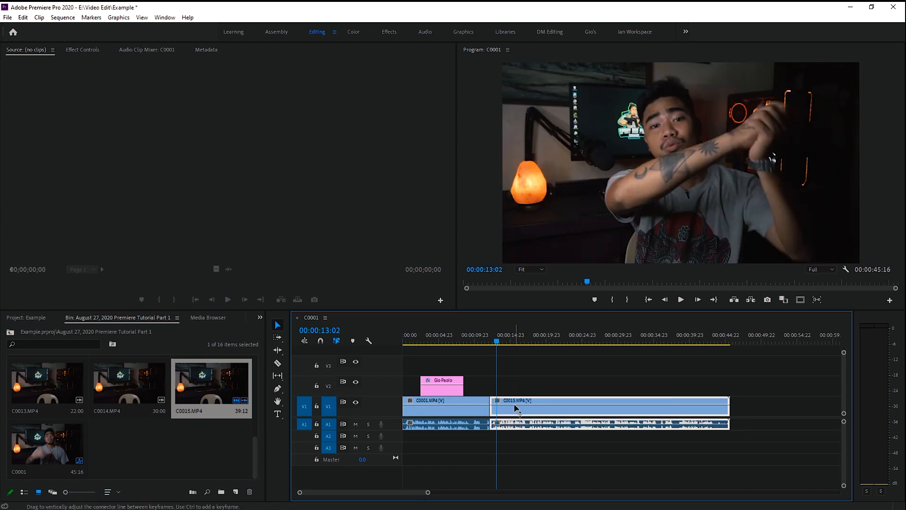
key(ctrl+z)
key(ctrl+z)
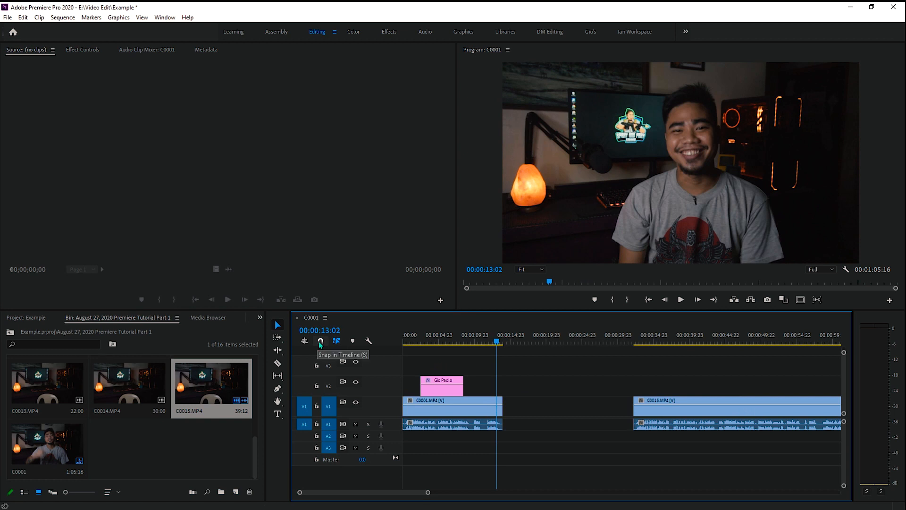
Step: Turn Snap in Timeline back on and snap the C0015 clip to the end of C0001
click(320, 341)
drag(663, 418, 542, 425)
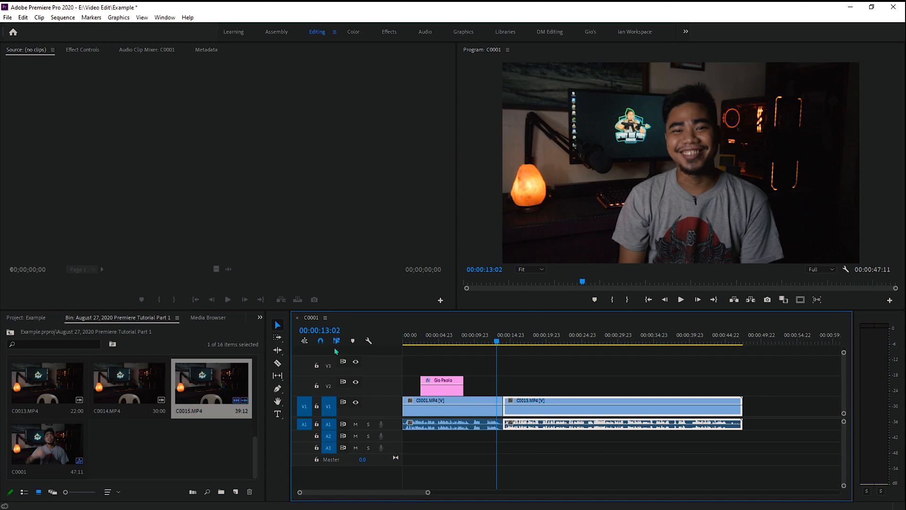
mouse_move(528, 417)
mouse_down()
mouse_move(628, 417)
mouse_move(532, 417)
mouse_up()
Step: Move the playhead to 00:00:06:14 and reposition the name title slightly within the lower-left of the video frame
click(451, 337)
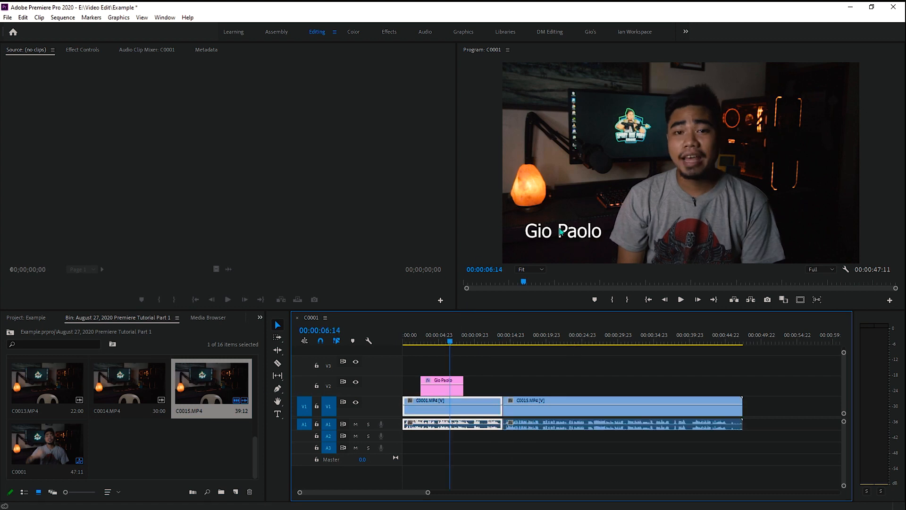
drag(562, 230, 583, 238)
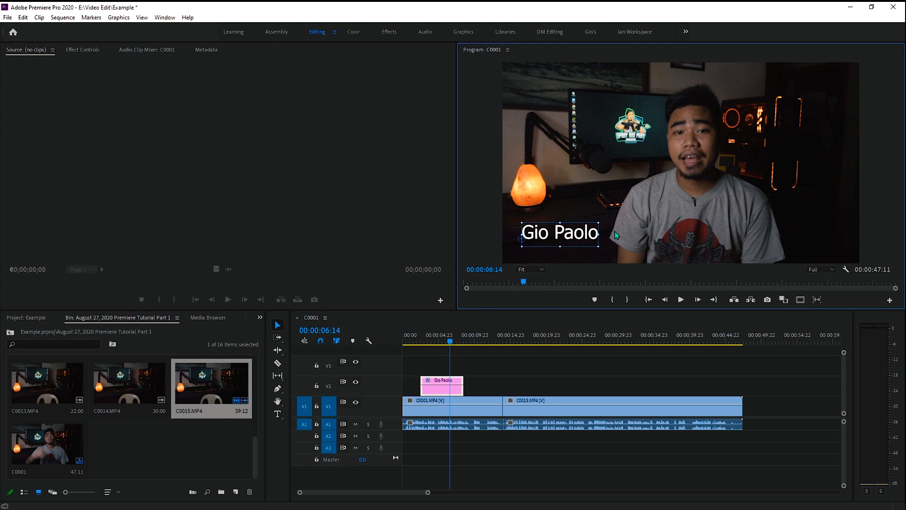
Step: Select the name title with the Selection tool and enlarge it in the lower-left of the video frame
click(460, 392)
click(276, 325)
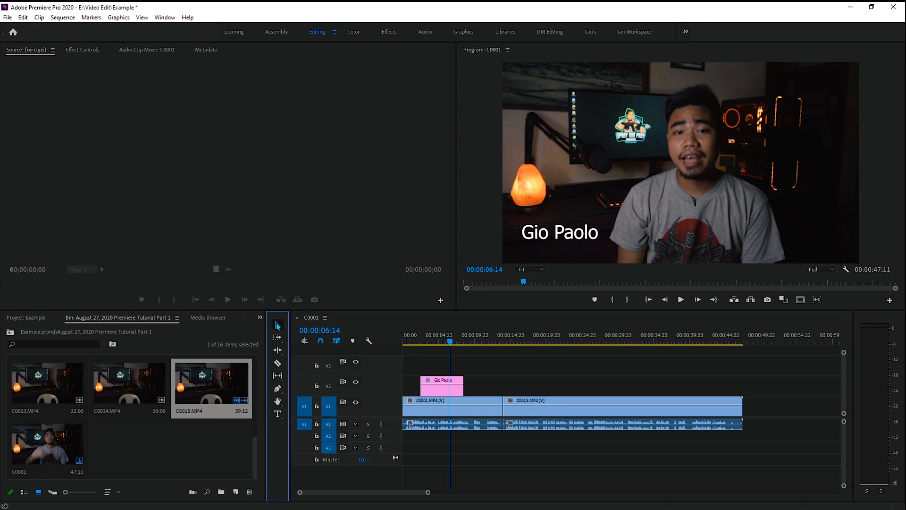
click(438, 392)
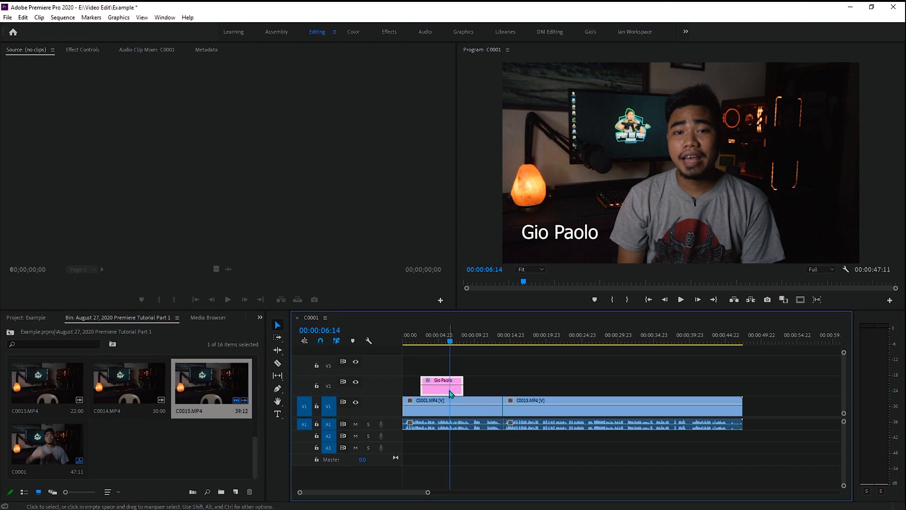
click(574, 234)
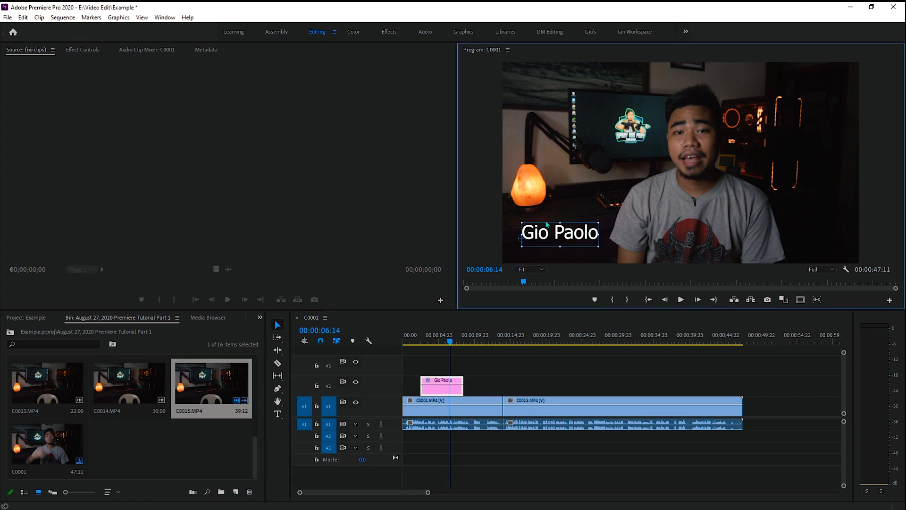
drag(600, 219, 615, 209)
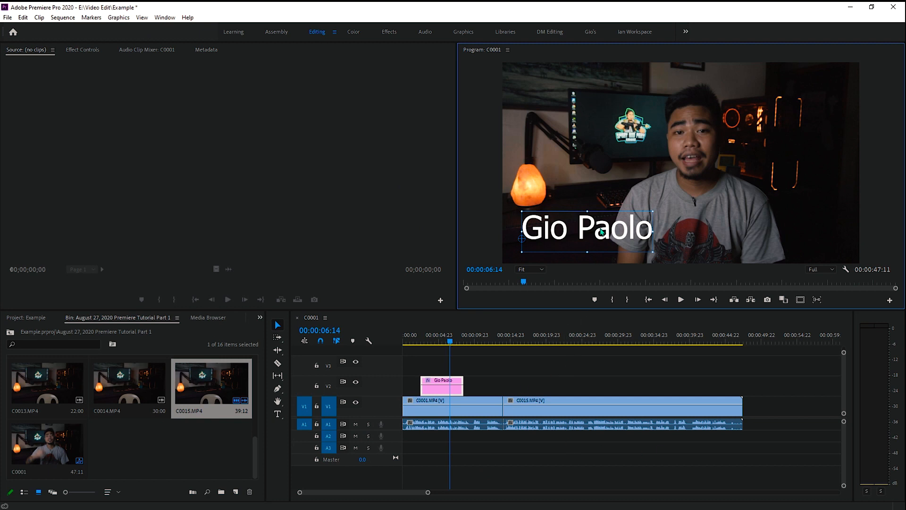
Step: Display the name title's effect settings and review its Vector Motion, Motion and Opacity properties
click(89, 50)
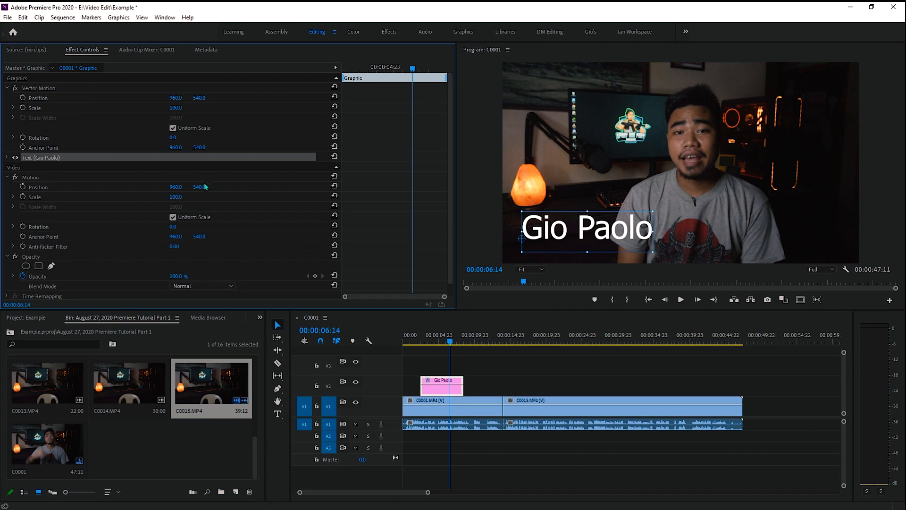
click(437, 394)
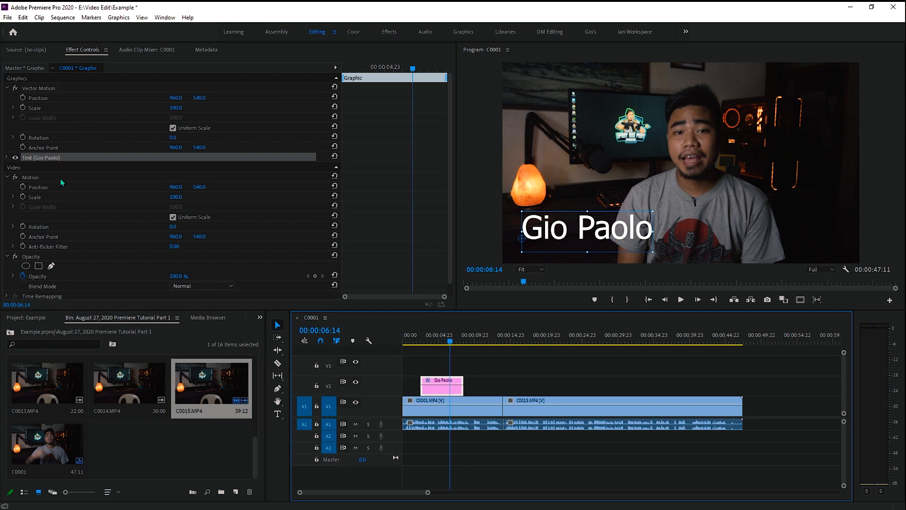
scroll(450, 157, down, 1)
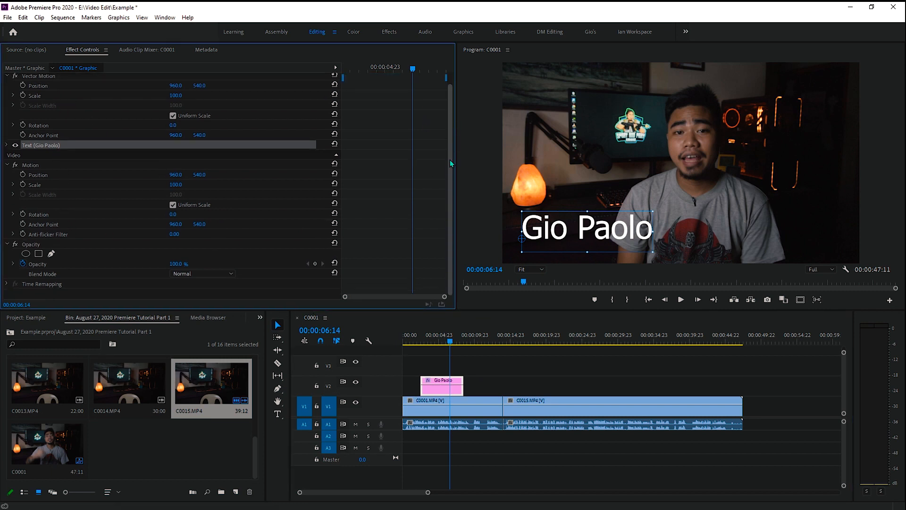
scroll(448, 172, up, 1)
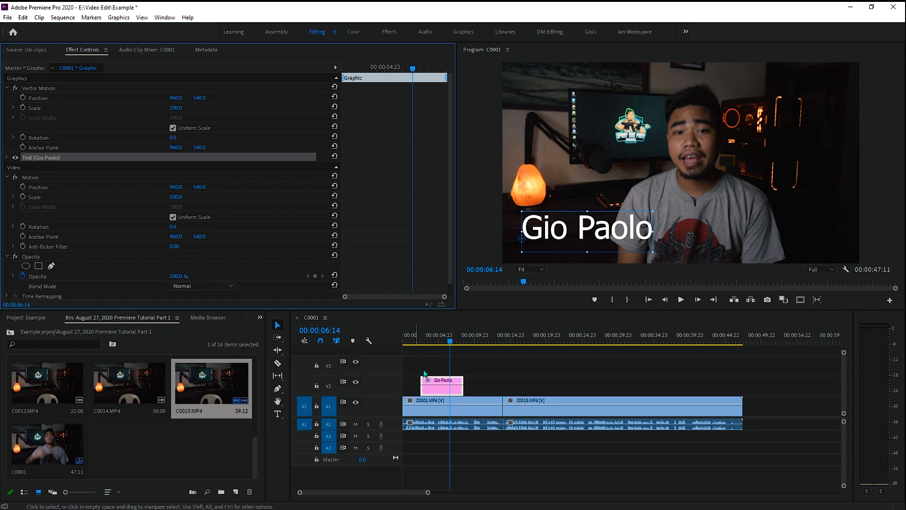
Step: Try shifting the C0001 clip's Motion Position to 1773 horizontally and to 538, 477, and undo the position changes
click(445, 413)
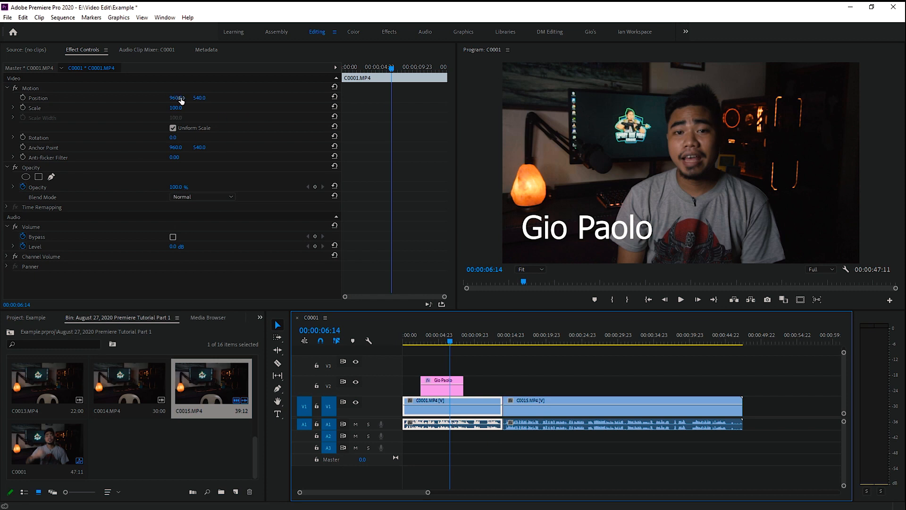
mouse_move(178, 100)
mouse_down()
mouse_move(193, 104)
mouse_move(177, 100)
mouse_up()
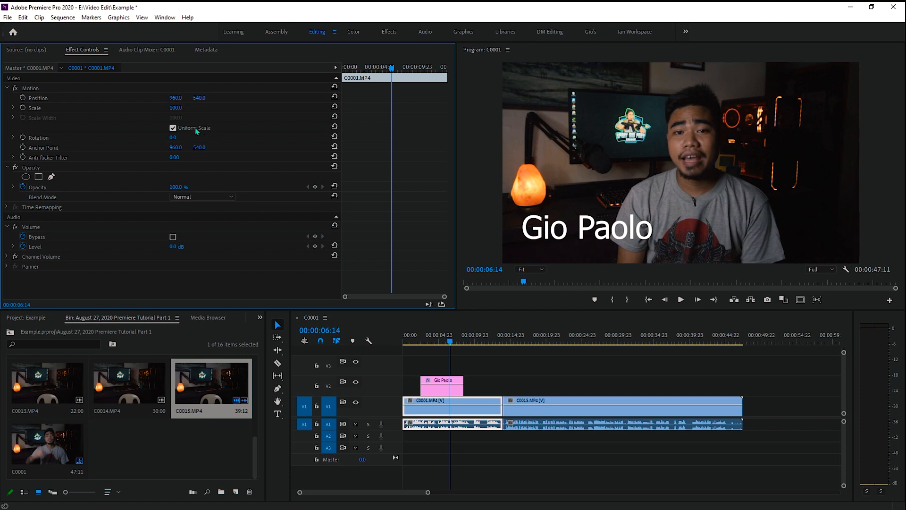
drag(177, 97, 273, 101)
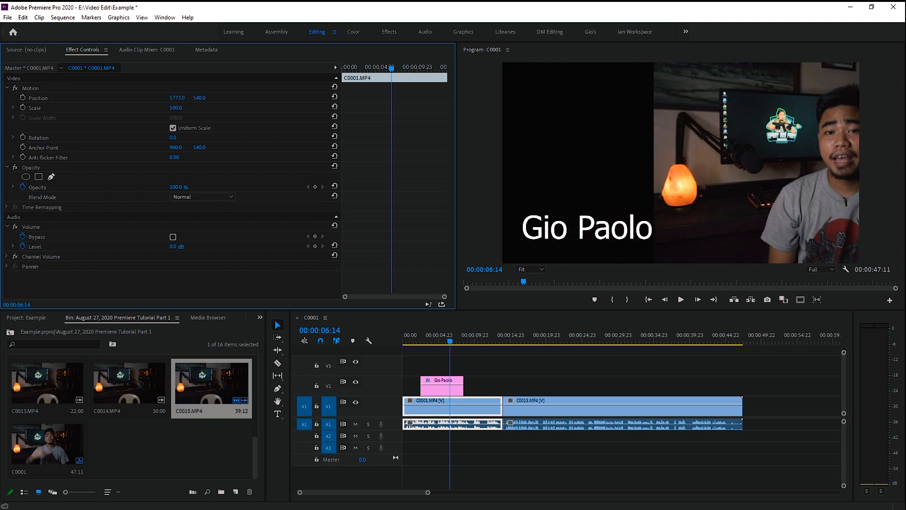
drag(272, 100, 89, 100)
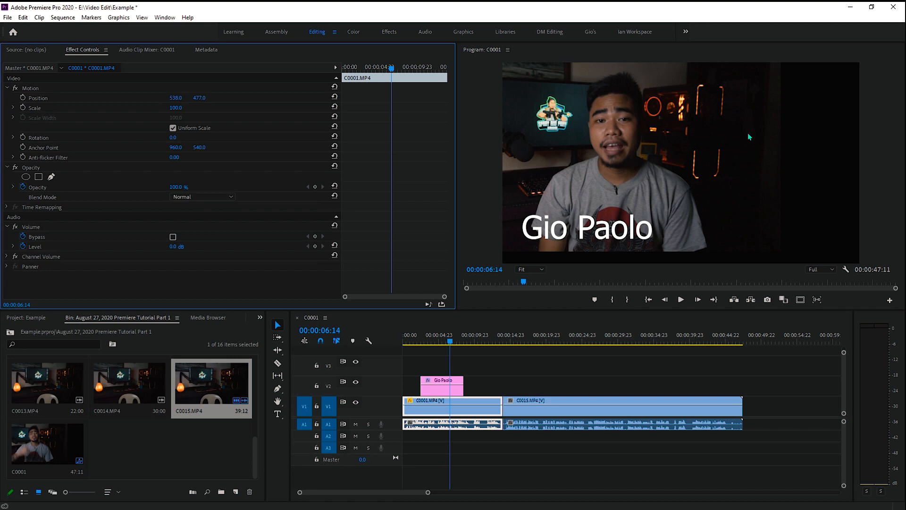
click(649, 148)
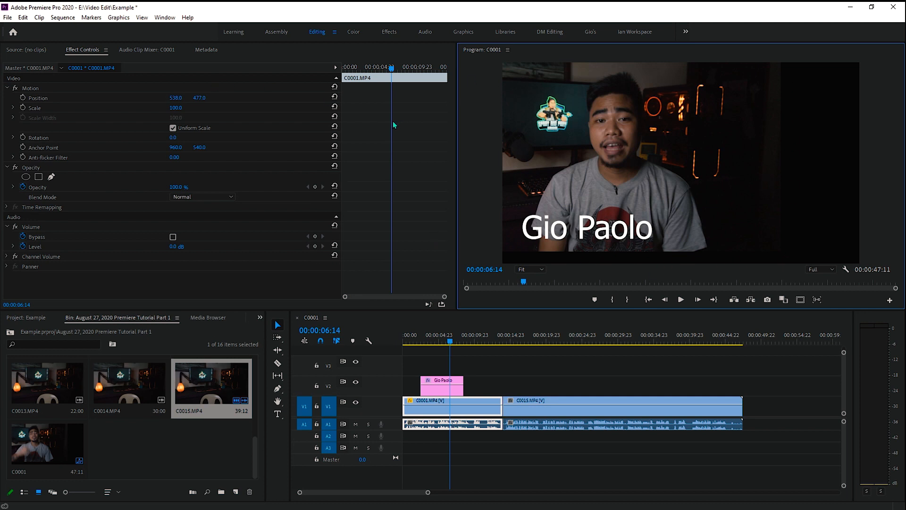
key(ctrl+z)
key(ctrl+z)
key(ctrl+z)
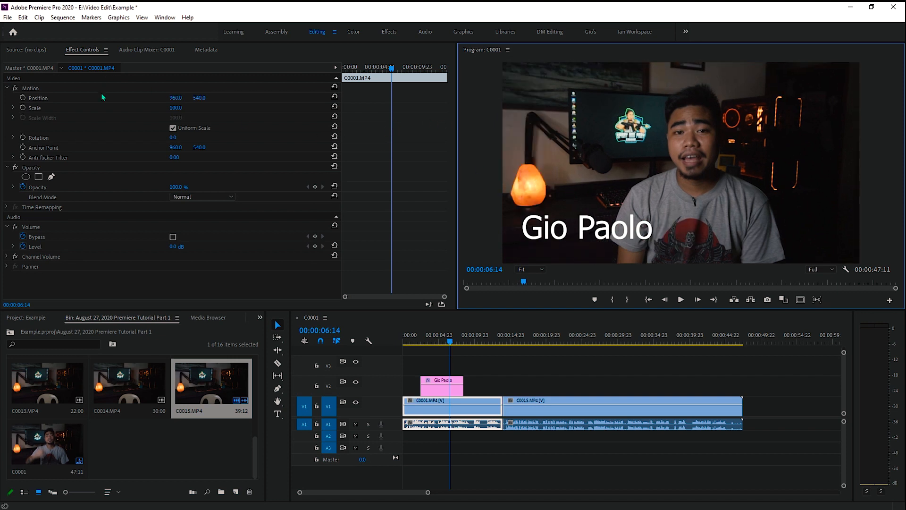
Step: Try moving the C0001 clip lower in the frame and set the name title's horizontal Vector Motion Position to 974
drag(175, 98, 249, 99)
click(524, 412)
click(474, 411)
click(444, 390)
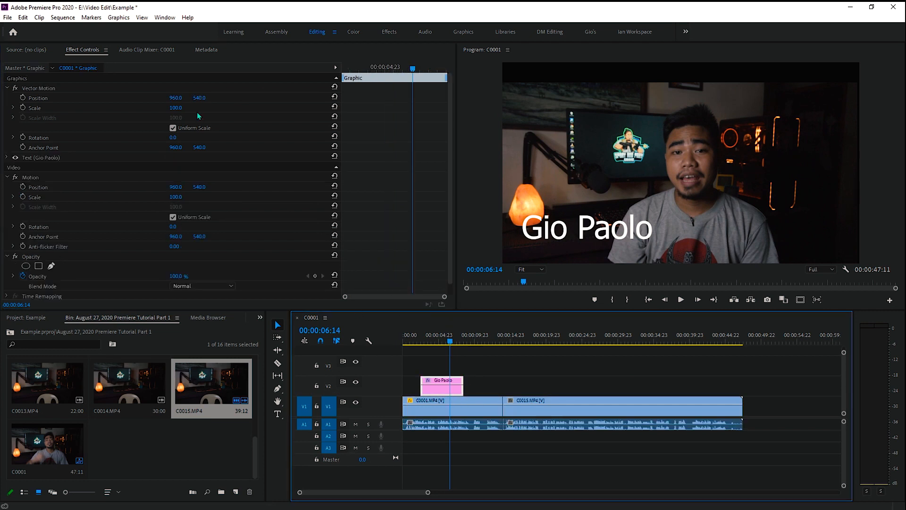
mouse_move(176, 98)
mouse_down()
mouse_move(58, 97)
mouse_move(268, 98)
mouse_move(182, 98)
mouse_up()
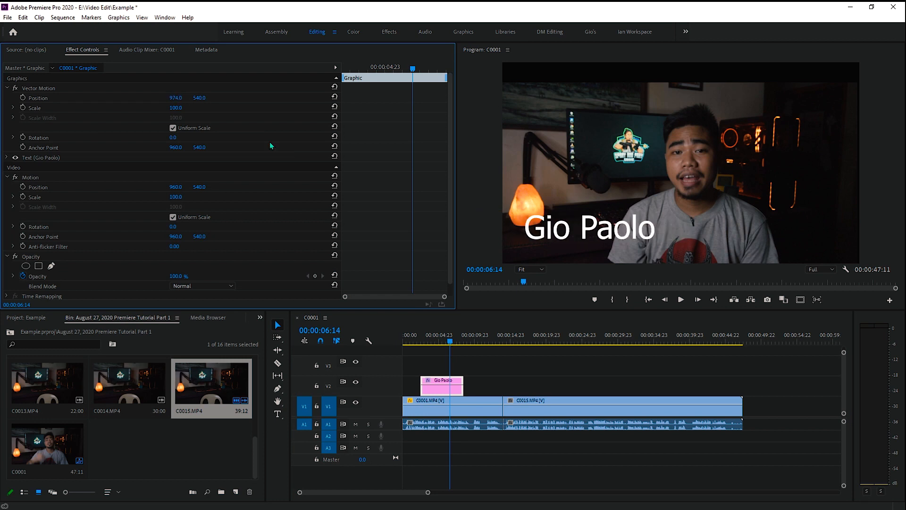
Step: Undo the position changes made to the name title and the C0001 clip
click(456, 410)
click(182, 107)
click(272, 132)
key(ctrl+z)
key(ctrl+z)
key(ctrl+z)
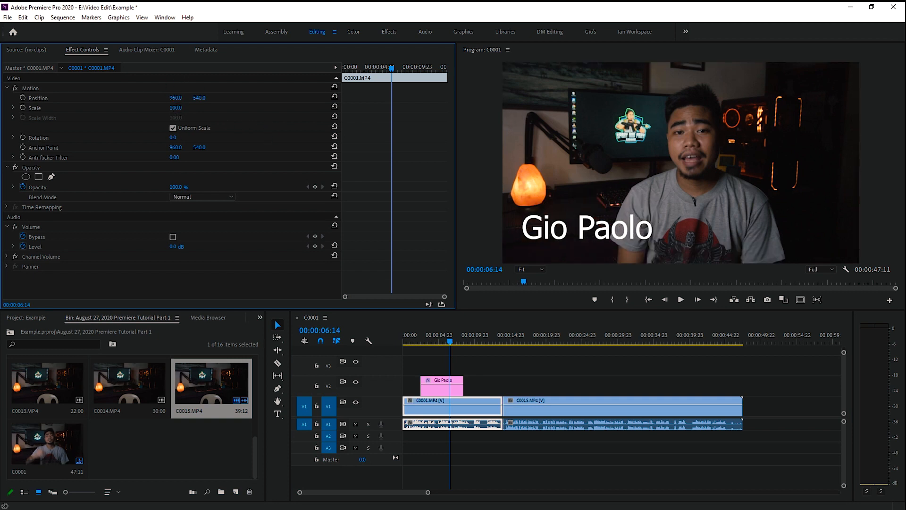
Step: Scale the C0001 clip up to 158 and set its Motion Position to 814, 662
mouse_move(175, 108)
mouse_down()
mouse_move(224, 108)
mouse_move(151, 108)
mouse_move(188, 107)
mouse_up()
drag(175, 107, 259, 95)
click(683, 131)
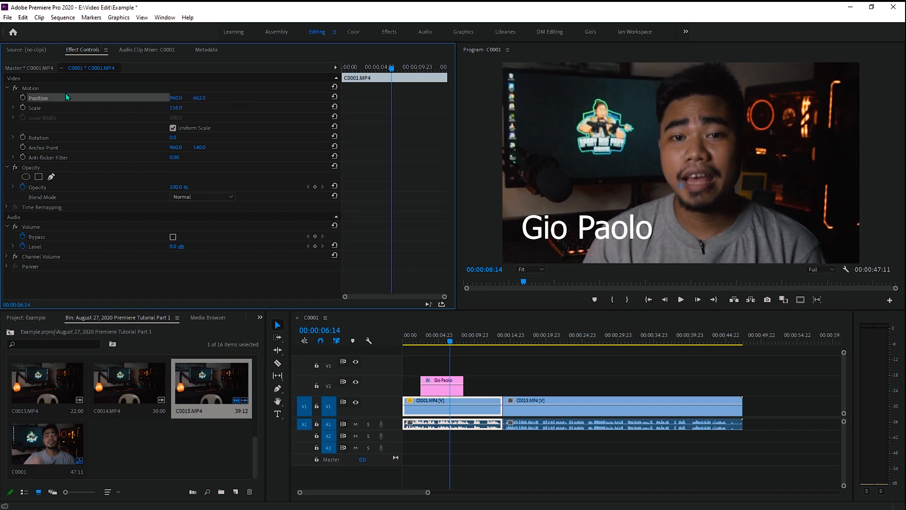
mouse_move(175, 98)
mouse_down()
mouse_move(138, 98)
mouse_move(180, 98)
mouse_up()
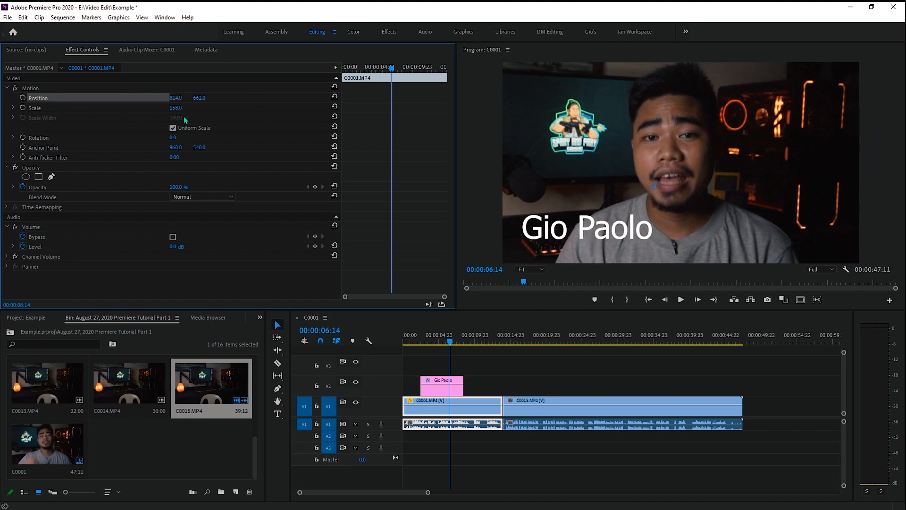
click(178, 108)
click(250, 108)
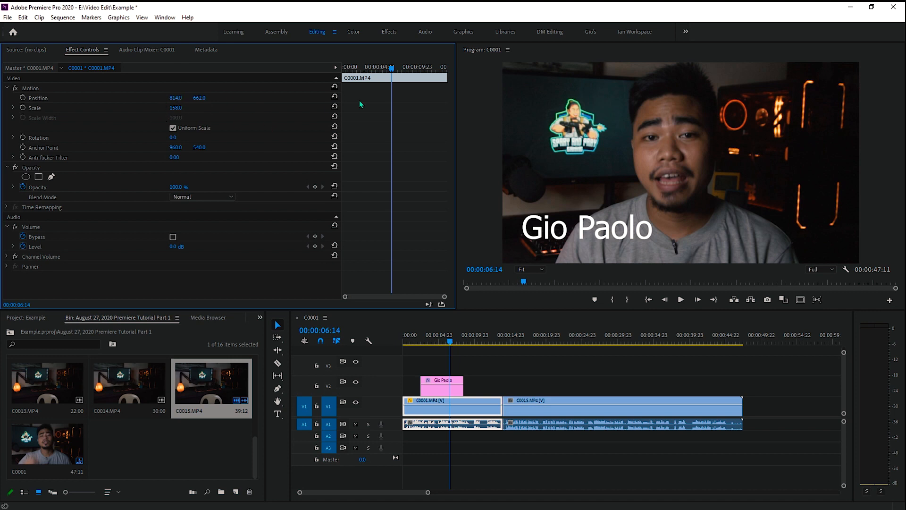
Step: Try rotating the C0001 clip to 34° and -13°, and reset its Rotation to 0°
click(171, 138)
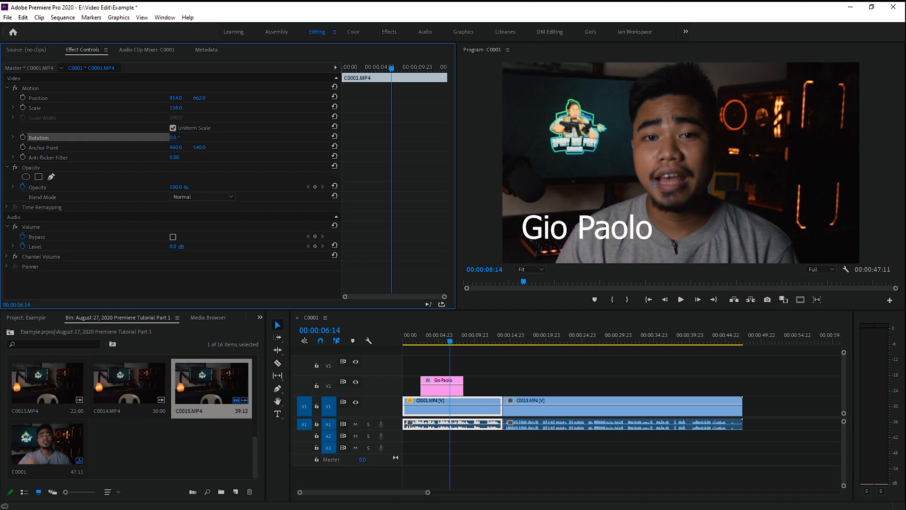
text(34)
key(Return)
drag(174, 137, 169, 138)
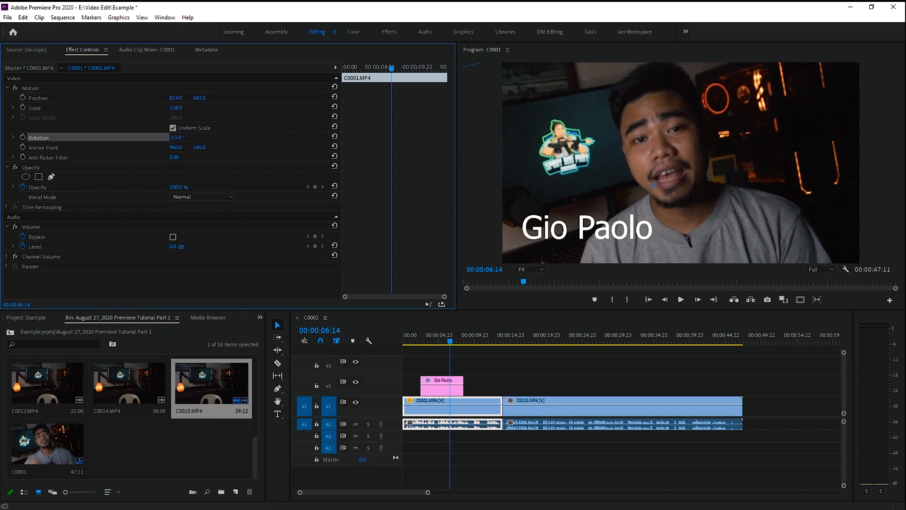
click(178, 137)
text(0)
key(Return)
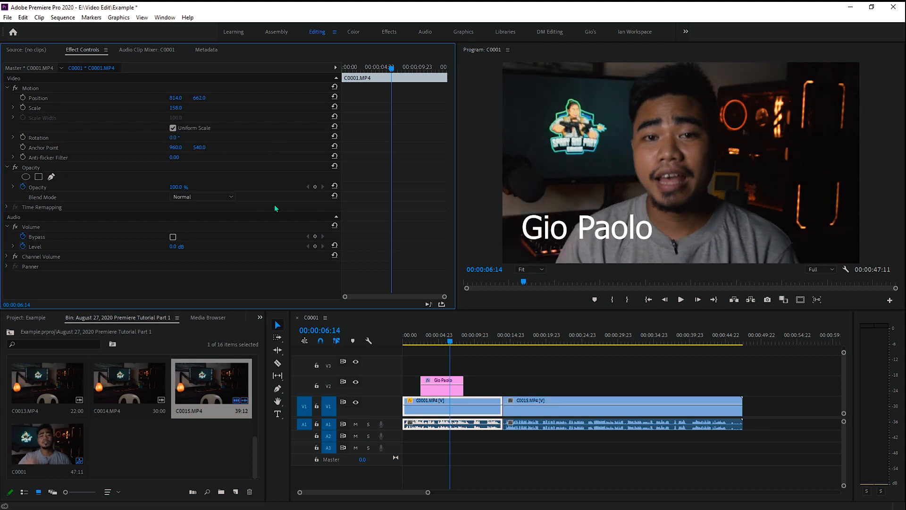
Step: Turn off Opacity animation for the C0001 clip at the sequence start and move the playhead to 00:00:01:12
key(Home)
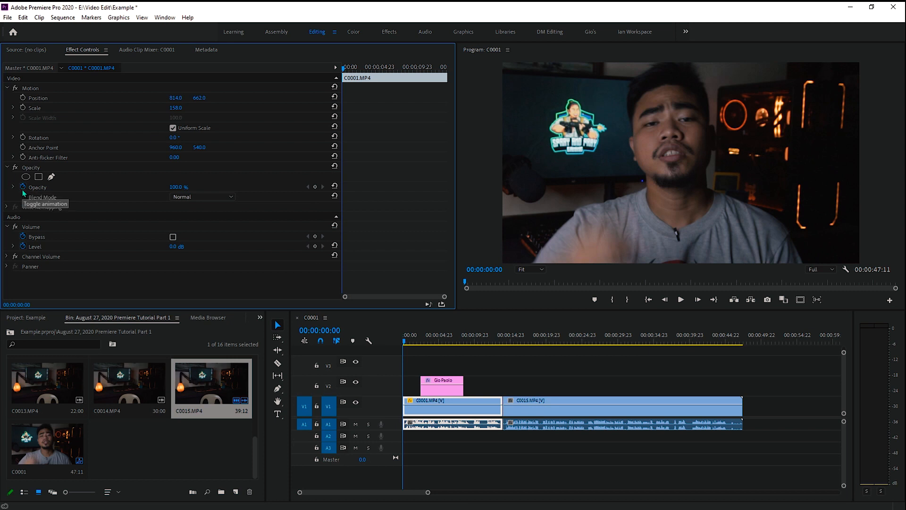
click(23, 187)
drag(431, 336, 412, 337)
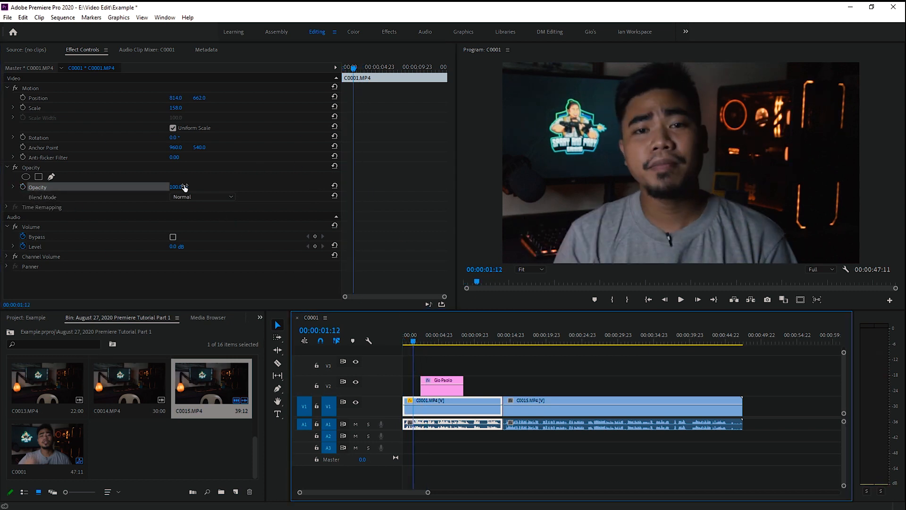
click(230, 179)
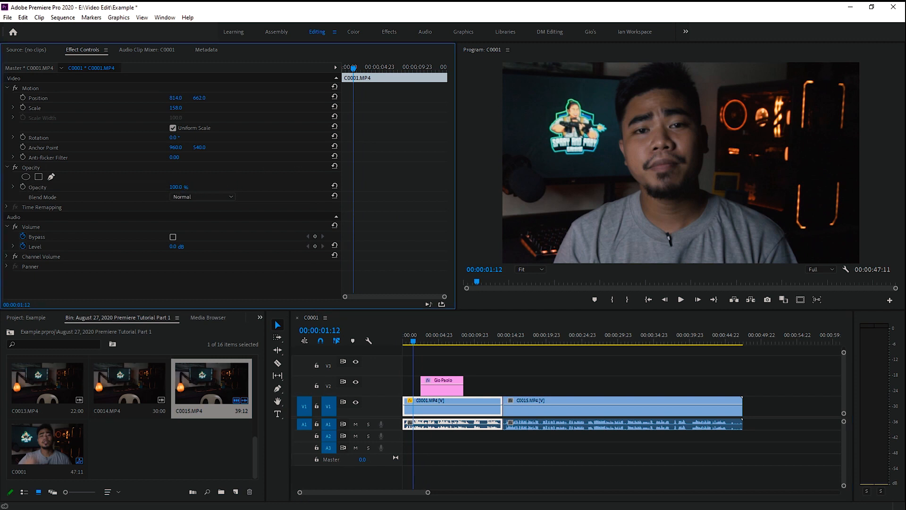
Step: Try lowering the C0001 clip's Opacity to 9% and restore it to 100%
click(181, 187)
click(232, 179)
drag(178, 187, 131, 187)
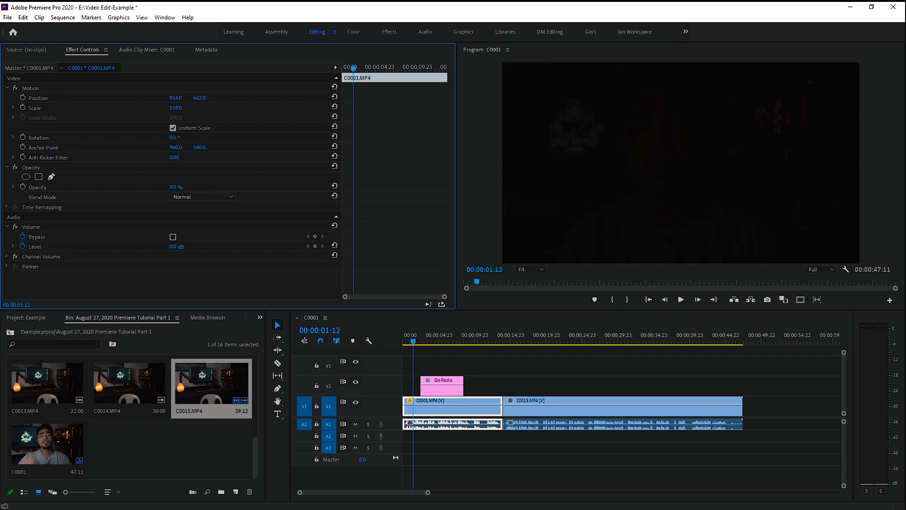
drag(138, 188, 277, 226)
Step: Move the playhead to 00:00:05:22 and turn off Opacity animation for the name title
click(445, 340)
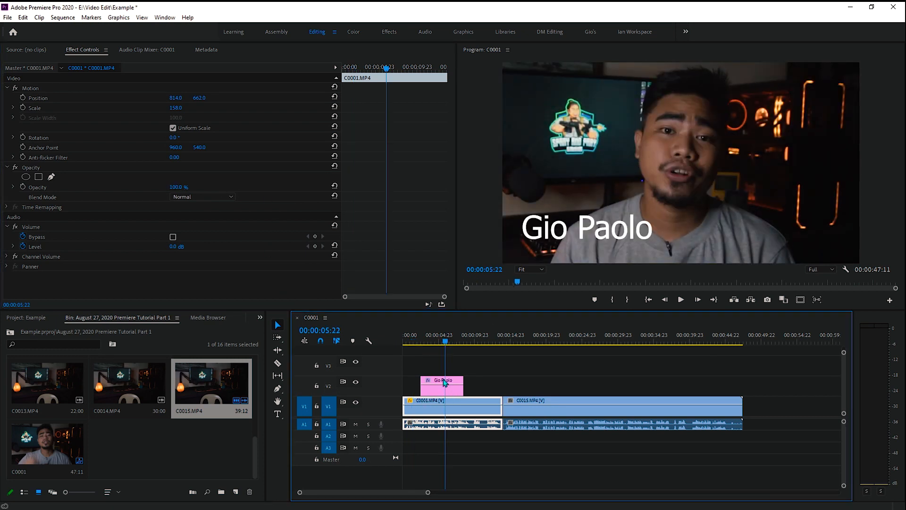
click(449, 384)
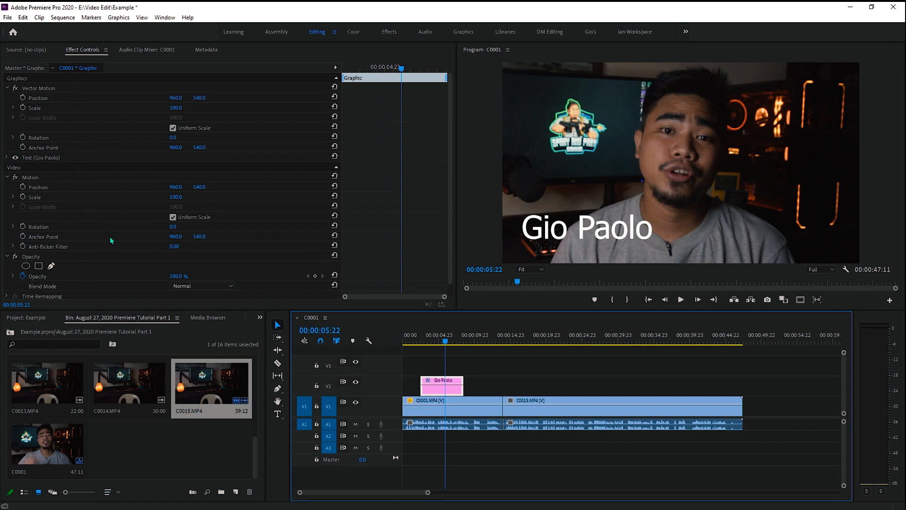
scroll(111, 240, down, 1)
click(29, 265)
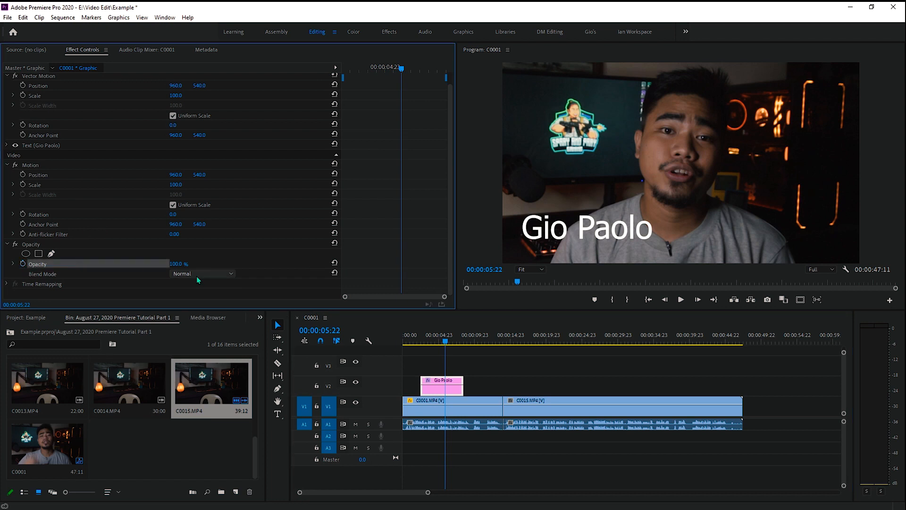
Step: Try Opacity values of 50% and 11% on the name title and restore its Opacity to 100%
click(117, 275)
mouse_move(176, 264)
mouse_down()
mouse_move(129, 264)
mouse_move(177, 263)
mouse_up()
click(176, 263)
text(50)
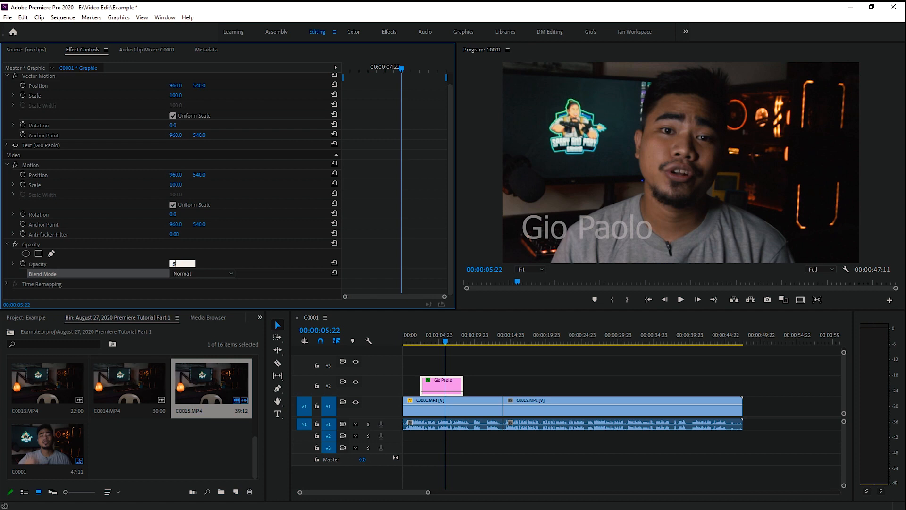
key(Return)
drag(176, 264, 163, 264)
drag(163, 263, 161, 263)
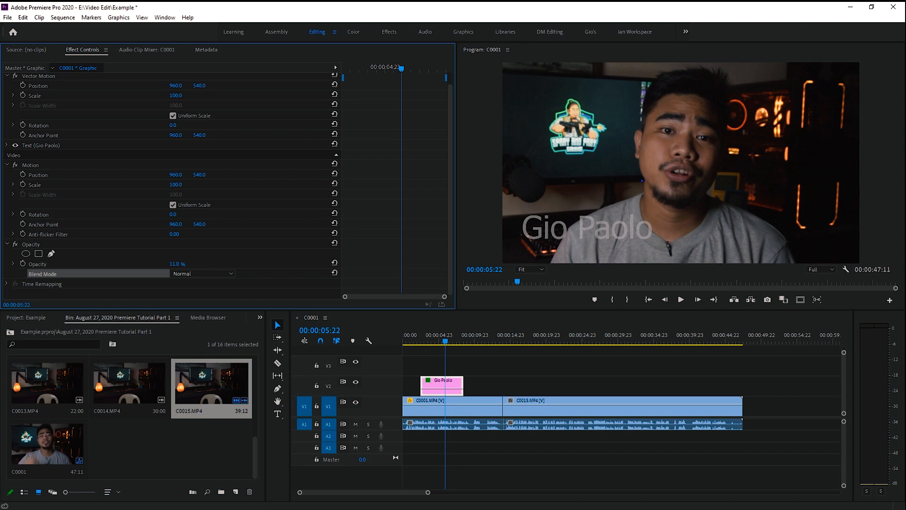
drag(176, 264, 227, 264)
scroll(450, 144, up, 1)
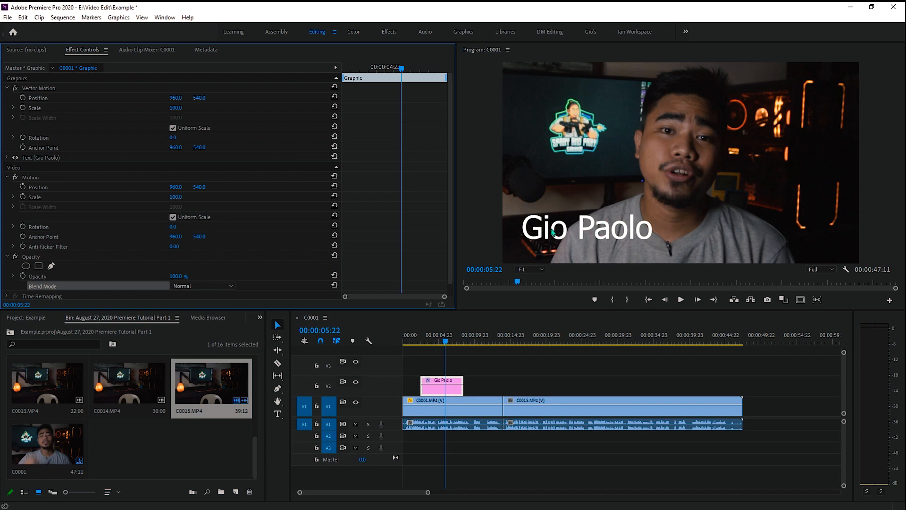
Step: Mute the A1 audio track and play the sequence from the beginning
drag(447, 342, 357, 350)
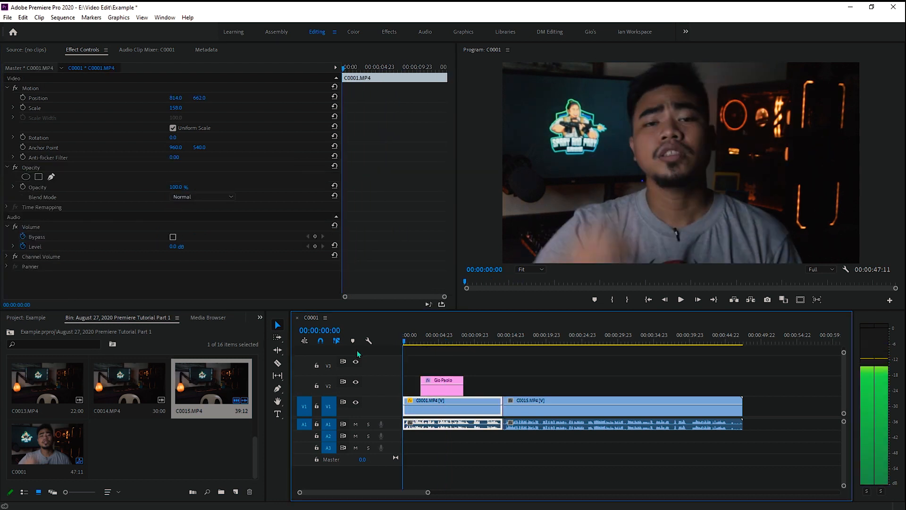
click(356, 425)
click(429, 335)
drag(430, 328, 352, 343)
key(space)
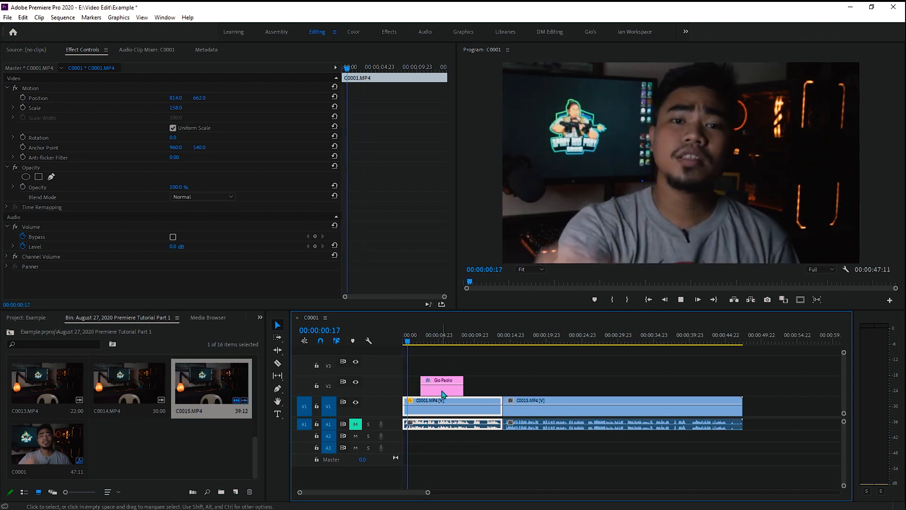
Step: Shift the name title about two seconds later on V2 and play the sequence from the beginning to check its entrance
key(space)
drag(442, 395, 457, 396)
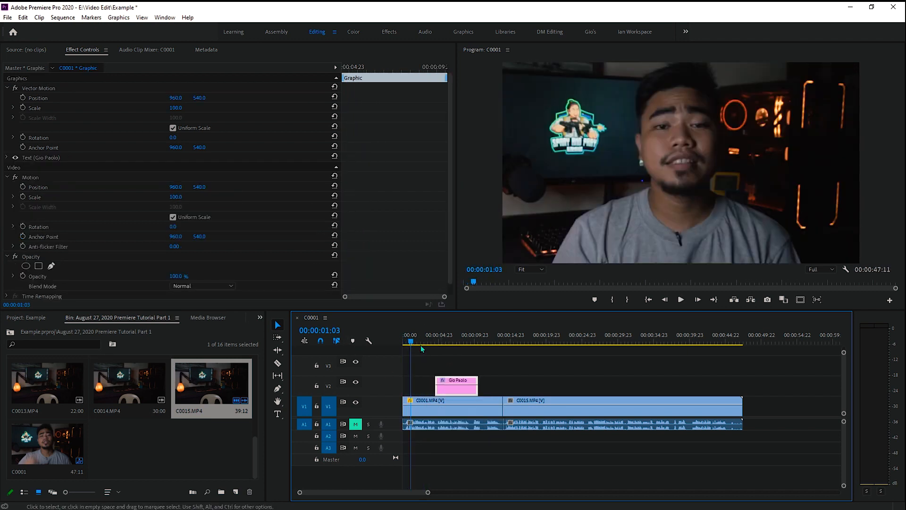
key(Home)
key(space)
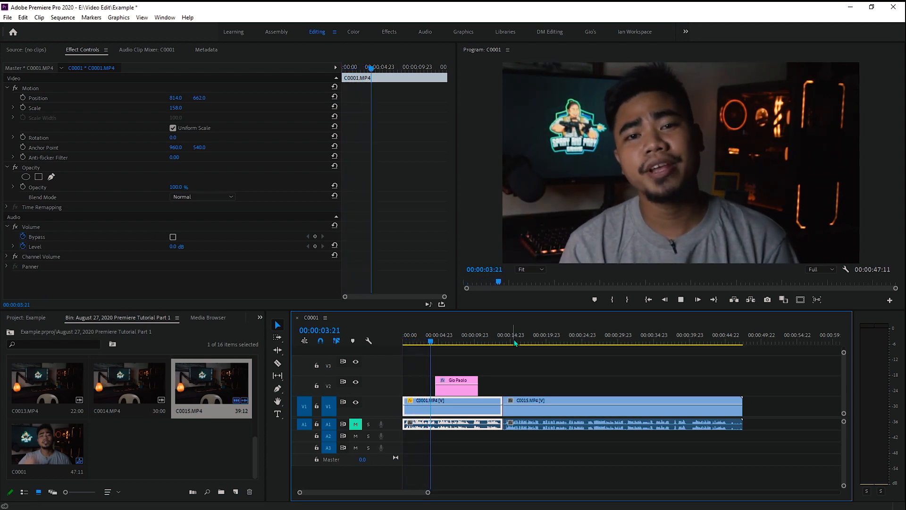
key(space)
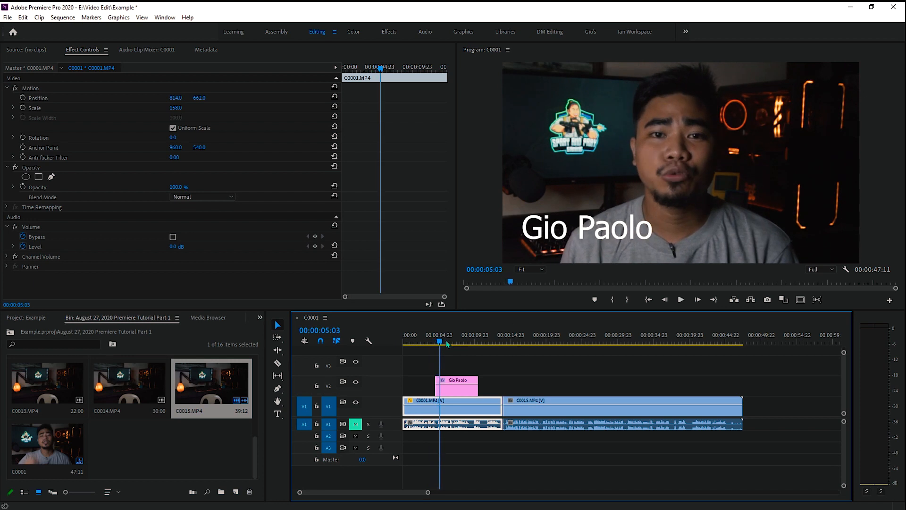
key(Home)
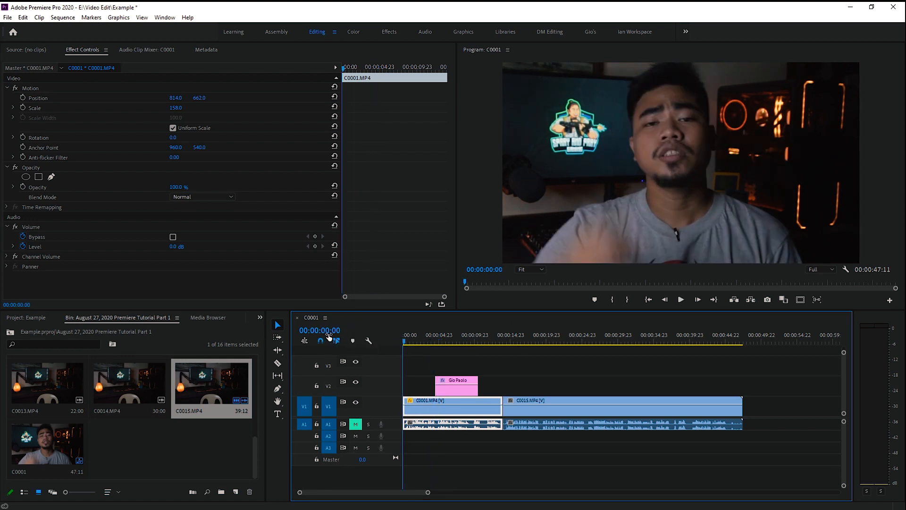
key(space)
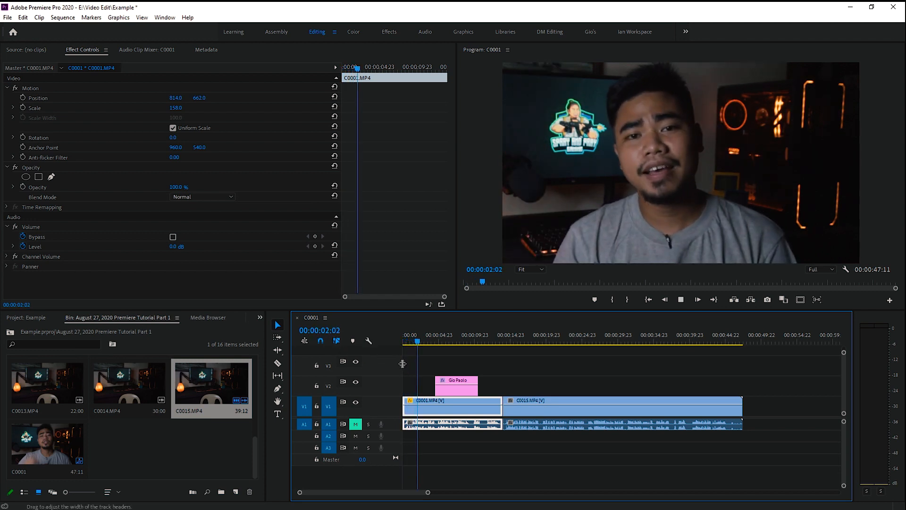
key(space)
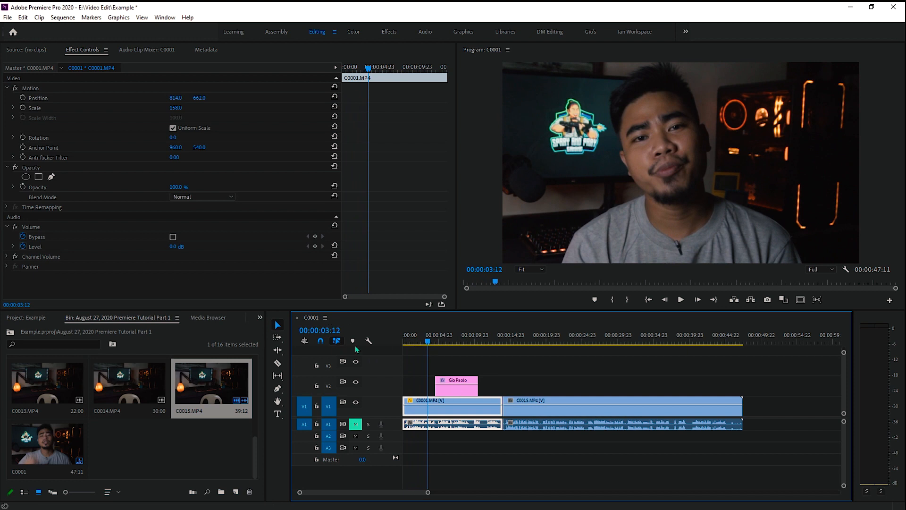
Step: Place the playhead at 00:00:03:00 and move the name title on V2 so that it starts there
click(425, 342)
drag(423, 342, 423, 346)
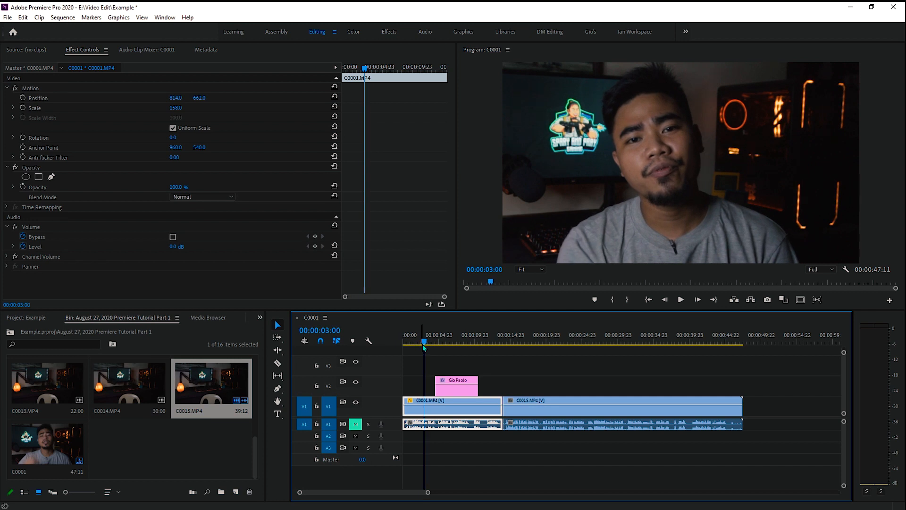
click(469, 393)
click(470, 402)
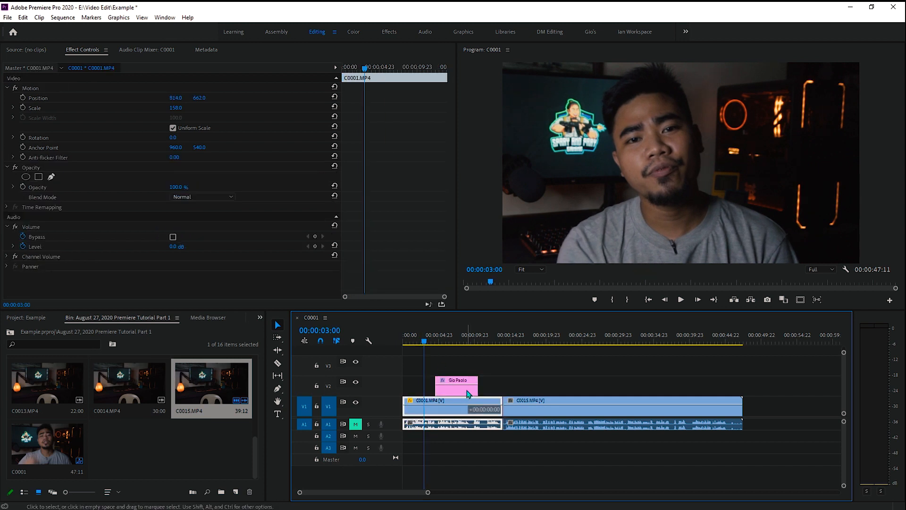
click(472, 383)
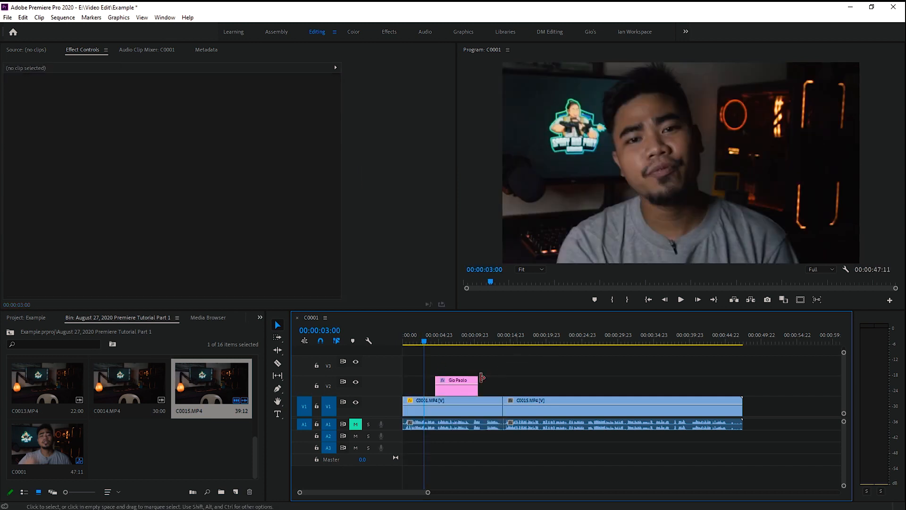
drag(465, 392, 454, 392)
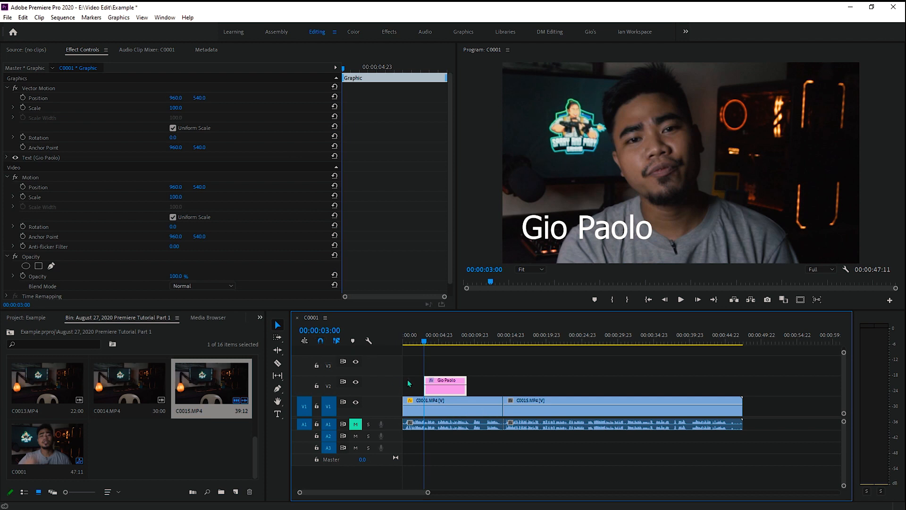
Step: Try the name title over the C0015 clip, return it to 00:00:03:00, and undo a trial repositioning of its text in the frame
drag(443, 385, 561, 385)
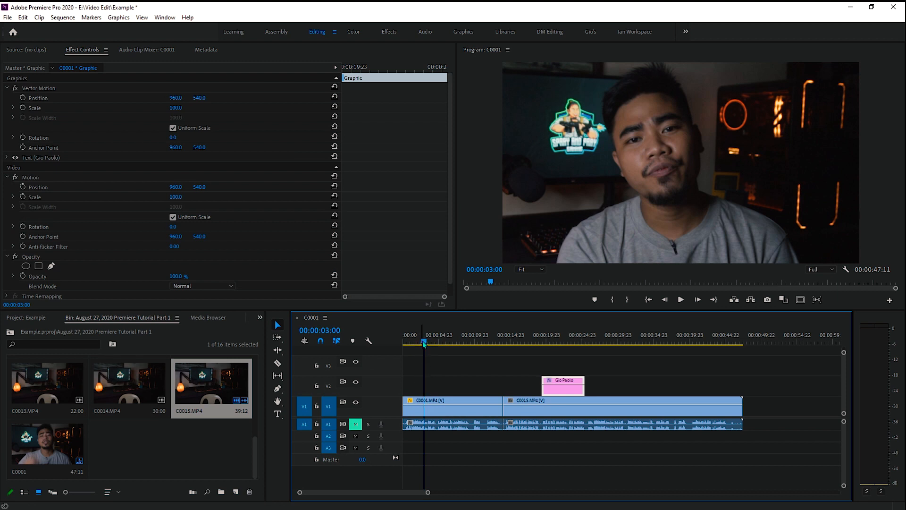
drag(566, 390, 447, 390)
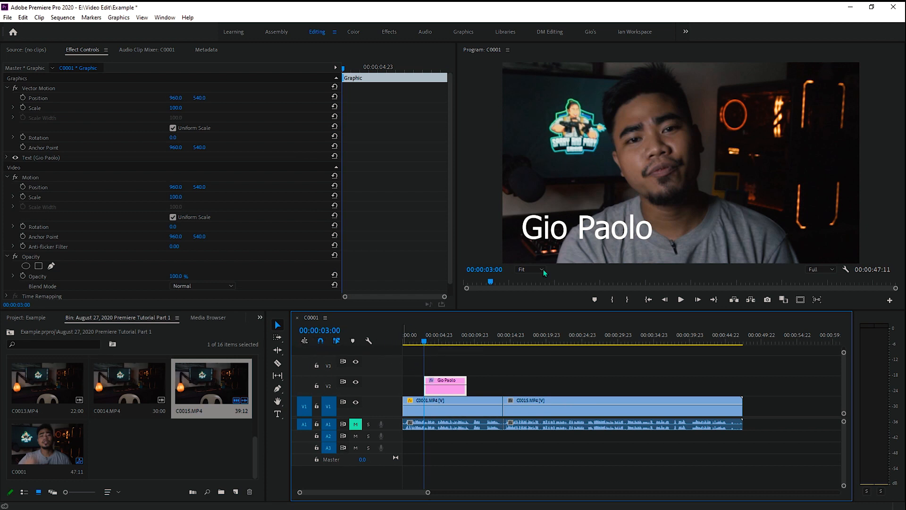
click(603, 236)
drag(614, 230, 647, 208)
key(ctrl+z)
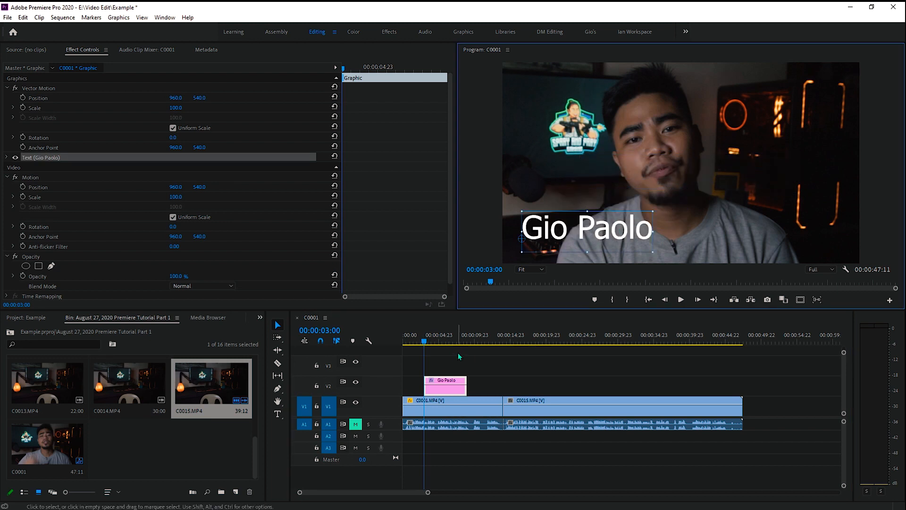
Step: Play the sequence from the beginning and replay the moment when the name title appears
drag(422, 343, 386, 342)
key(space)
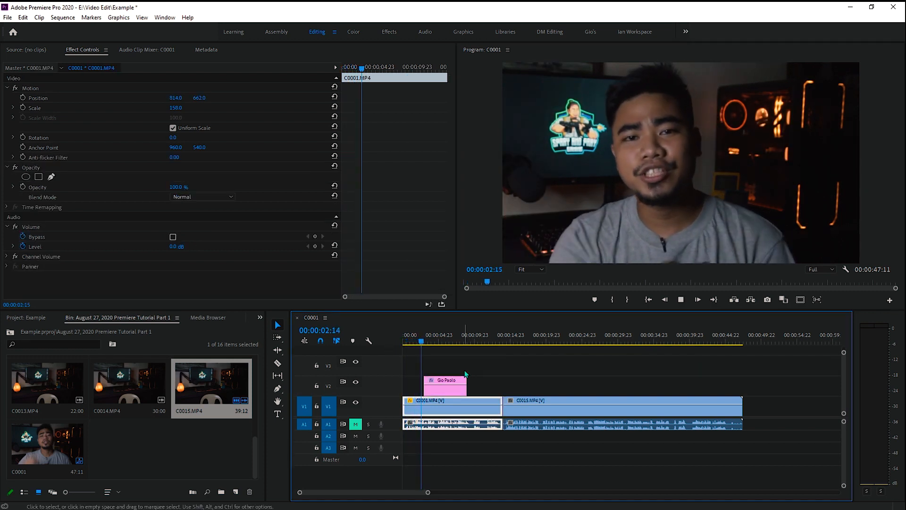
drag(440, 342, 422, 338)
key(space)
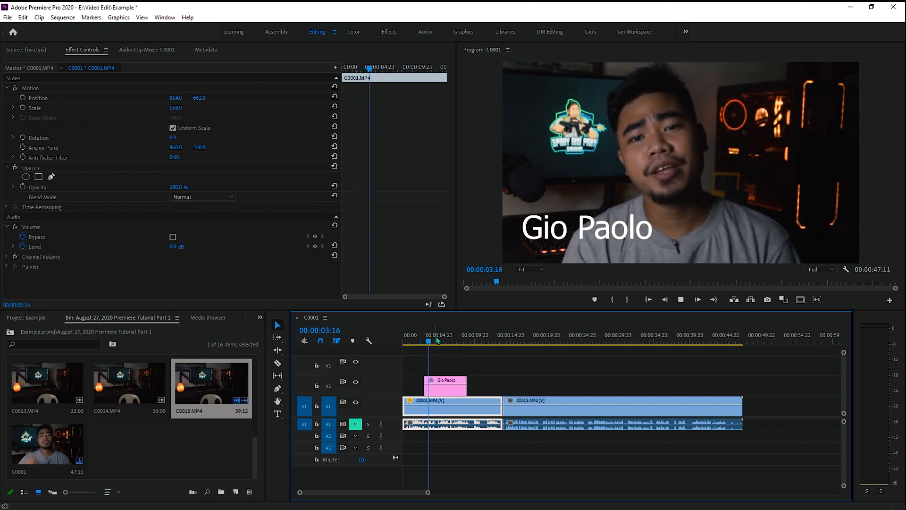
Step: Turn on Opacity animation for the name title at 00:00:03:00 and set its Opacity there to 0%
click(425, 340)
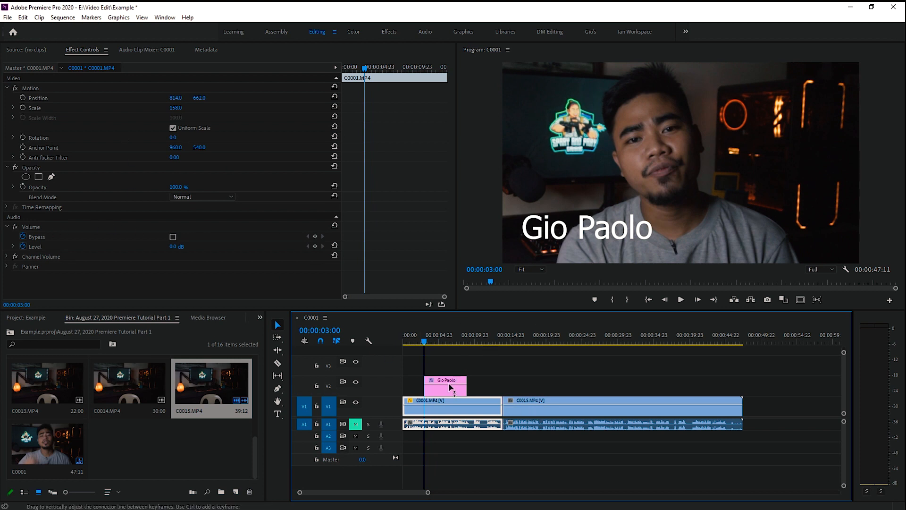
click(279, 325)
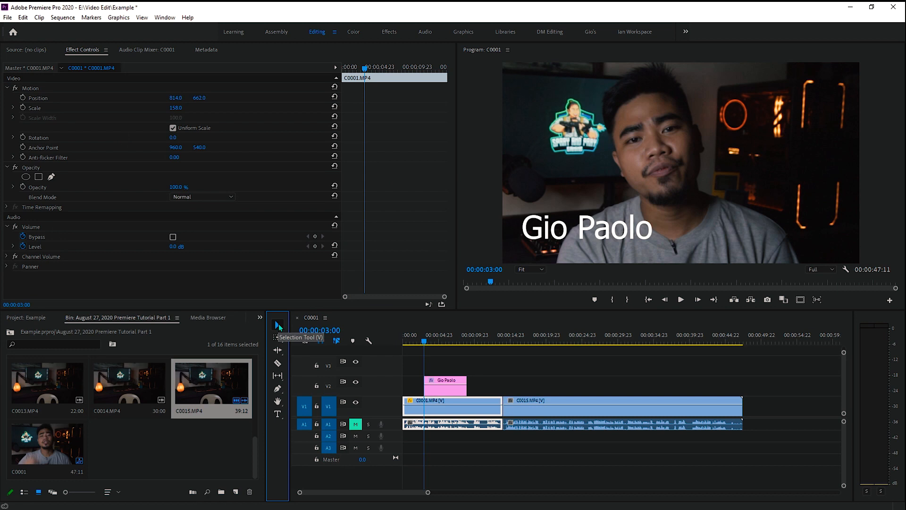
click(451, 393)
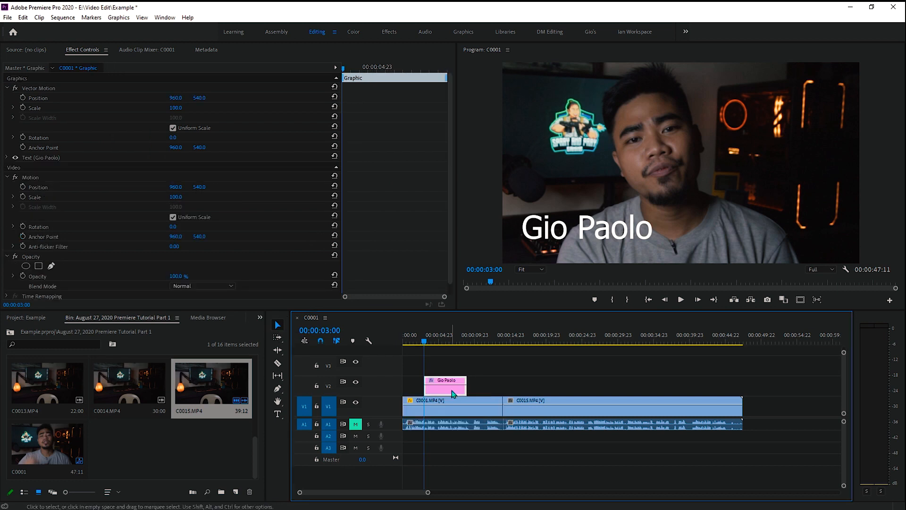
click(86, 51)
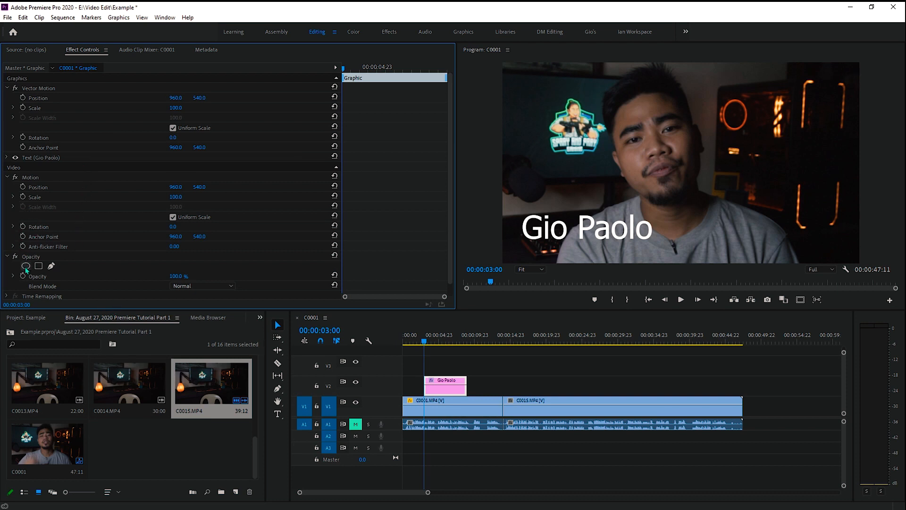
drag(447, 134, 448, 173)
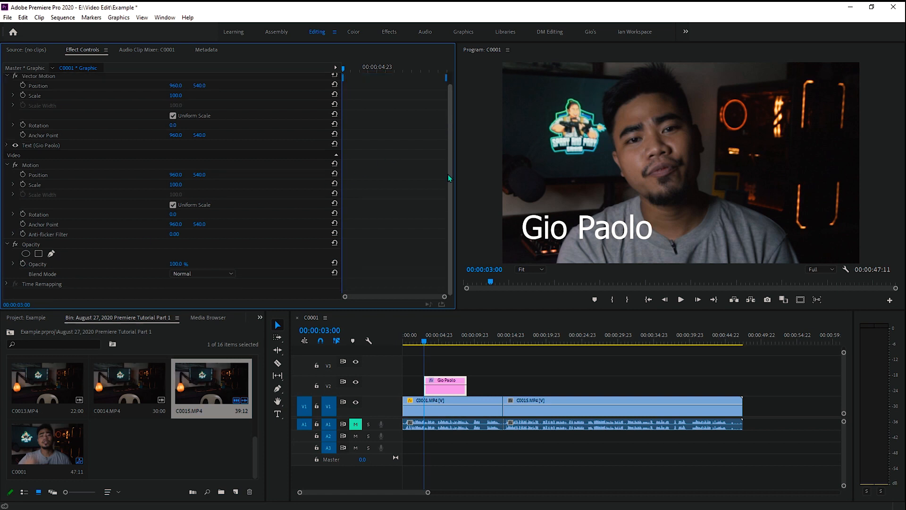
click(22, 265)
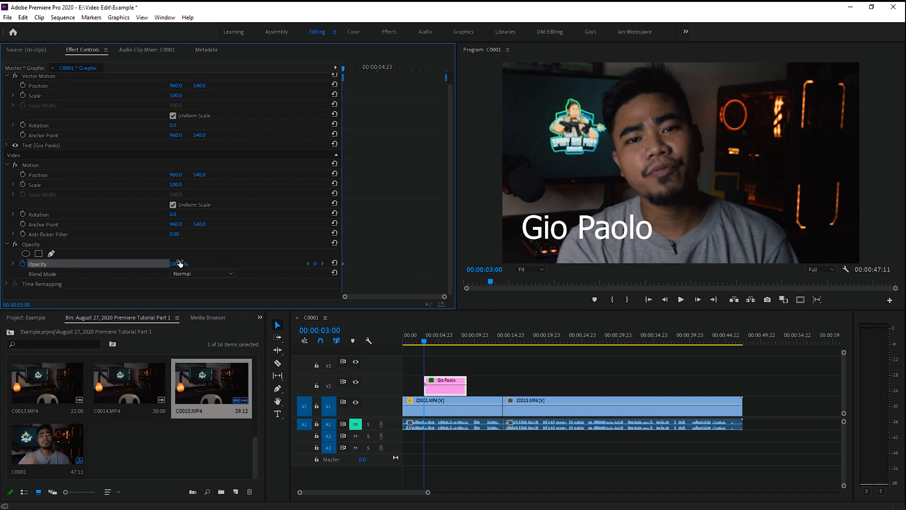
drag(177, 264, 127, 264)
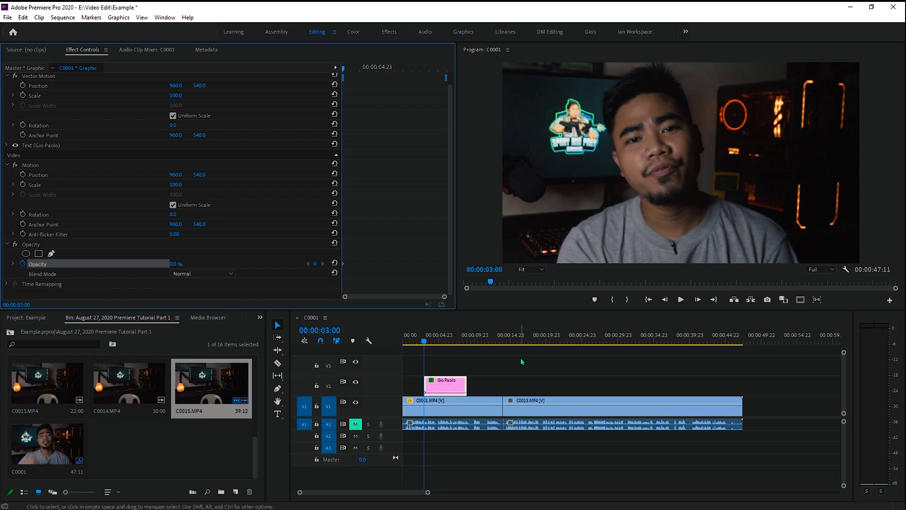
Step: Move the playhead to 00:00:05:00 and set the name title's Opacity to 100% to add a second keyframe
drag(419, 345, 439, 342)
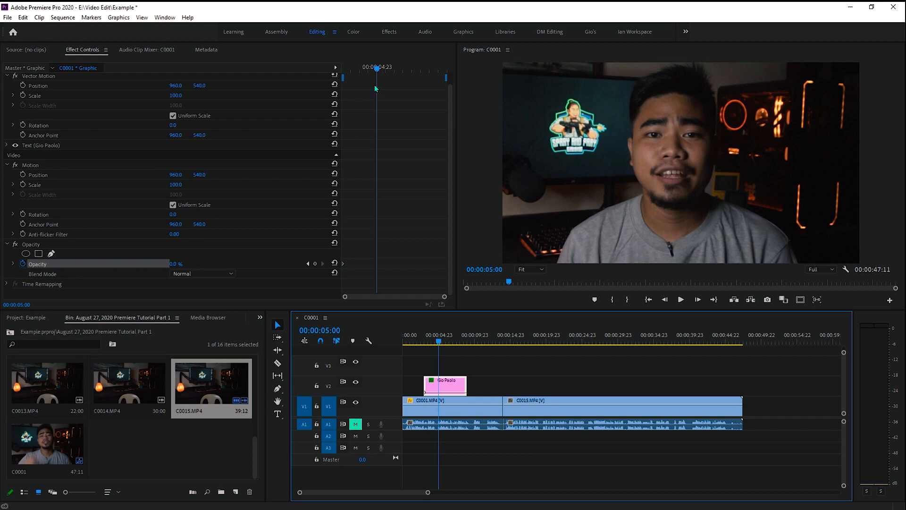
drag(377, 68, 220, 74)
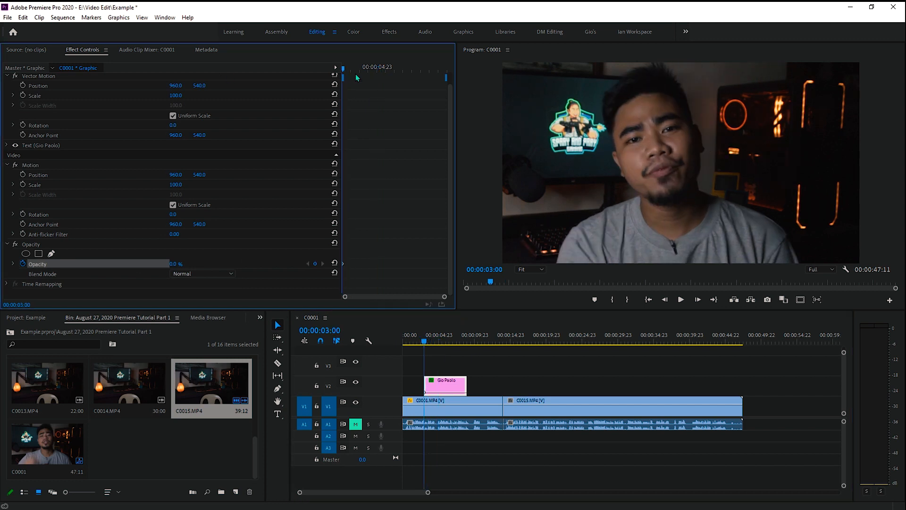
click(438, 344)
key(space)
drag(437, 341, 440, 342)
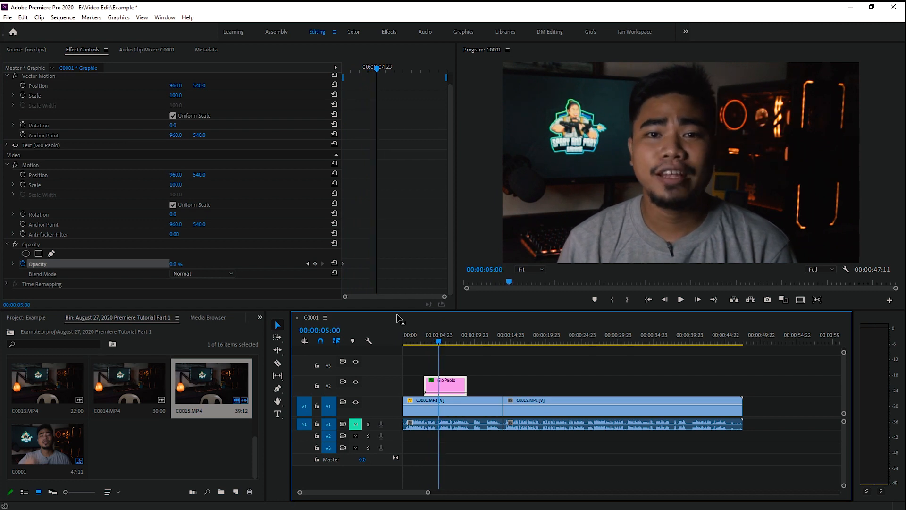
click(193, 267)
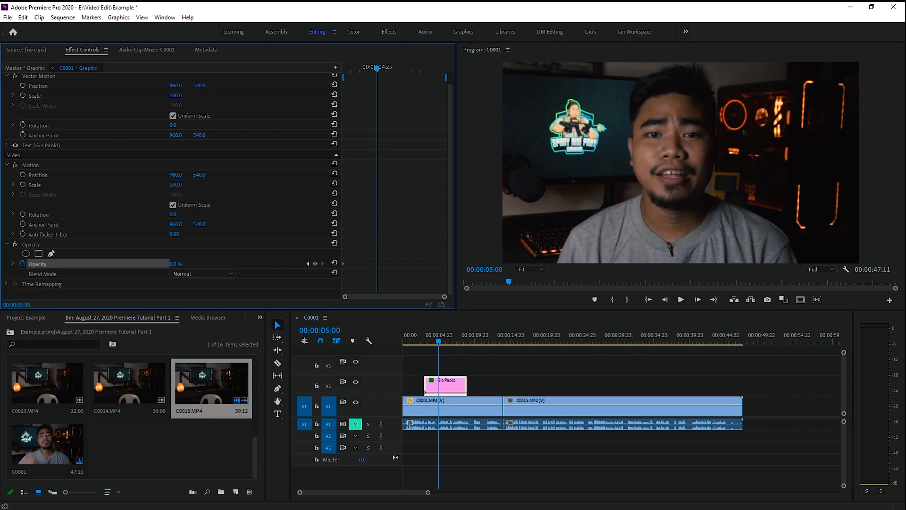
drag(176, 264, 226, 269)
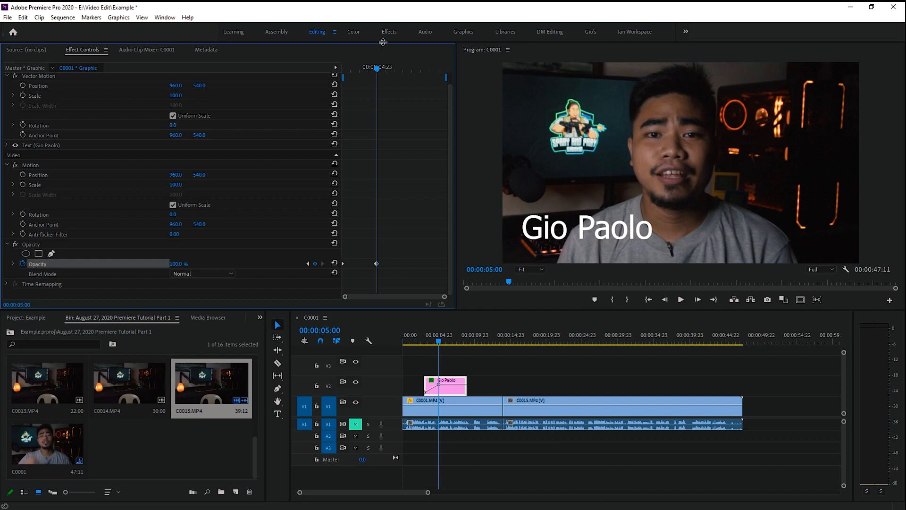
Step: Play the sequence from the beginning and replay the name title's fade-in between its Opacity keyframes
mouse_move(377, 71)
mouse_down()
mouse_move(334, 64)
mouse_move(377, 67)
mouse_up()
drag(380, 68, 342, 70)
drag(423, 343, 322, 349)
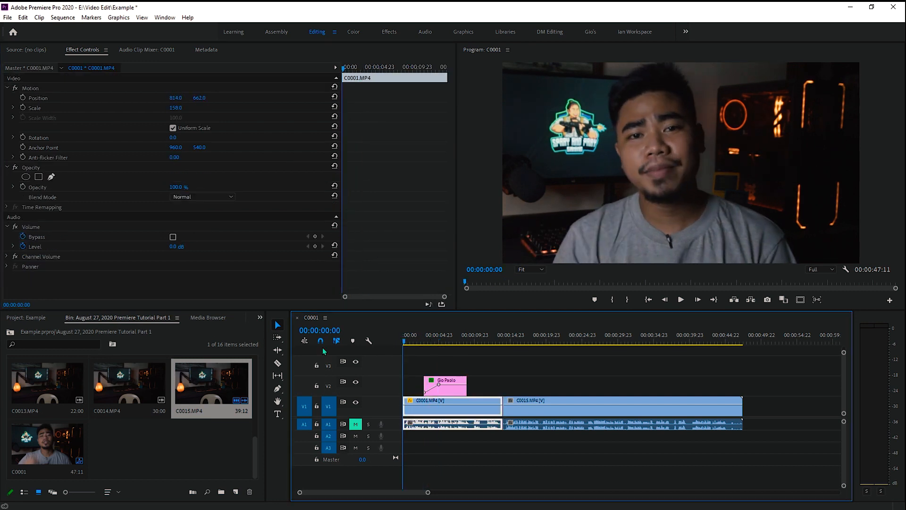
key(space)
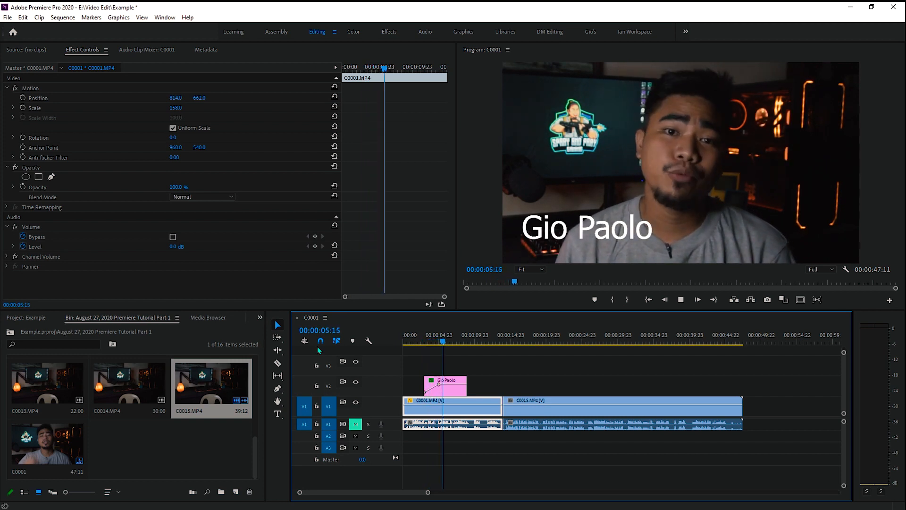
drag(452, 341, 416, 346)
key(space)
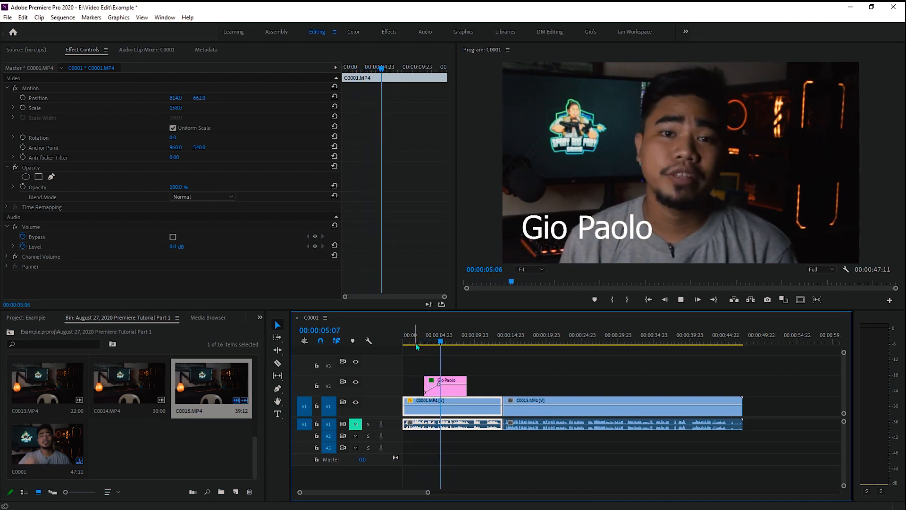
key(space)
click(508, 376)
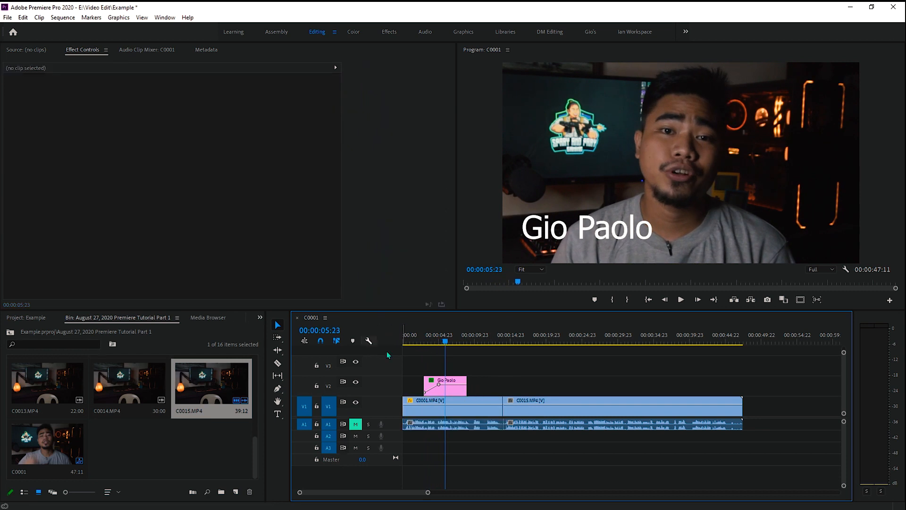
Step: Move the C0015 clip about 27 seconds later on V1 and place the playhead at 00:00:12:00
drag(528, 407, 725, 407)
drag(444, 342, 471, 339)
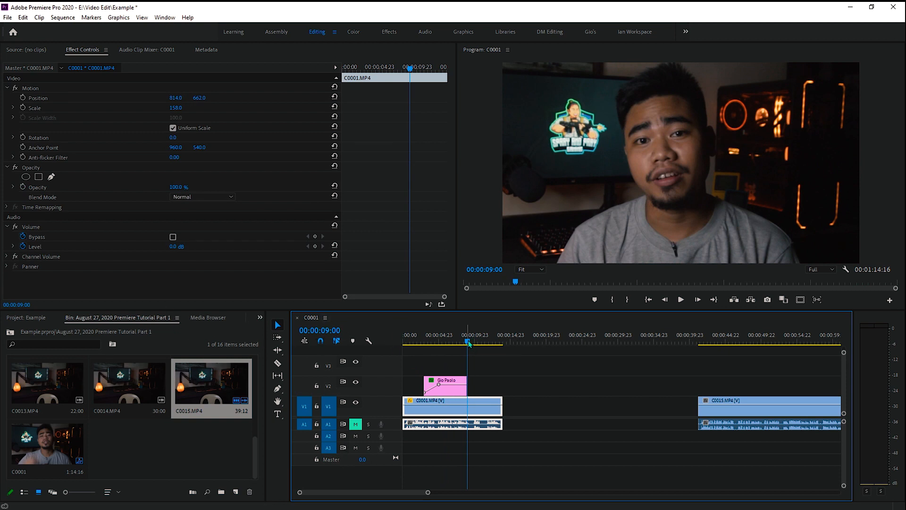
drag(469, 344, 490, 344)
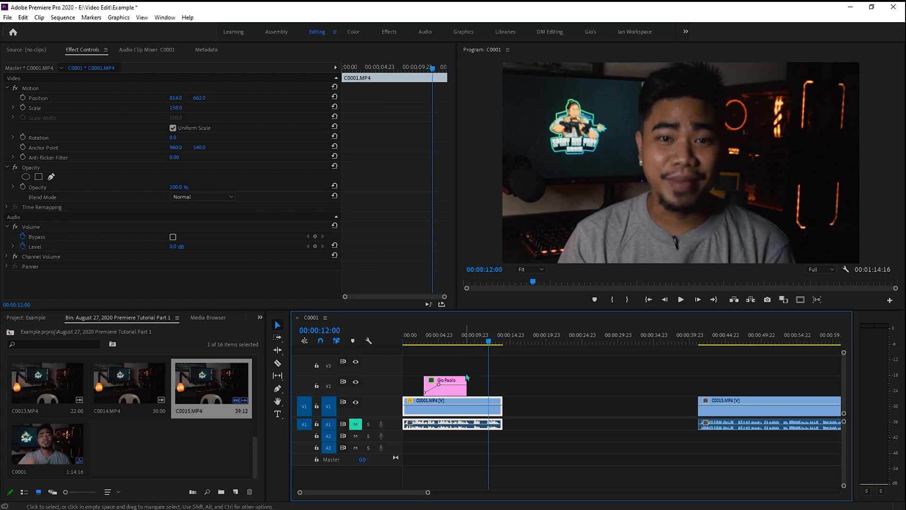
Step: Extend the end of the name title on V2 over the C0015 clip, to about 00:00:54
drag(466, 380, 496, 380)
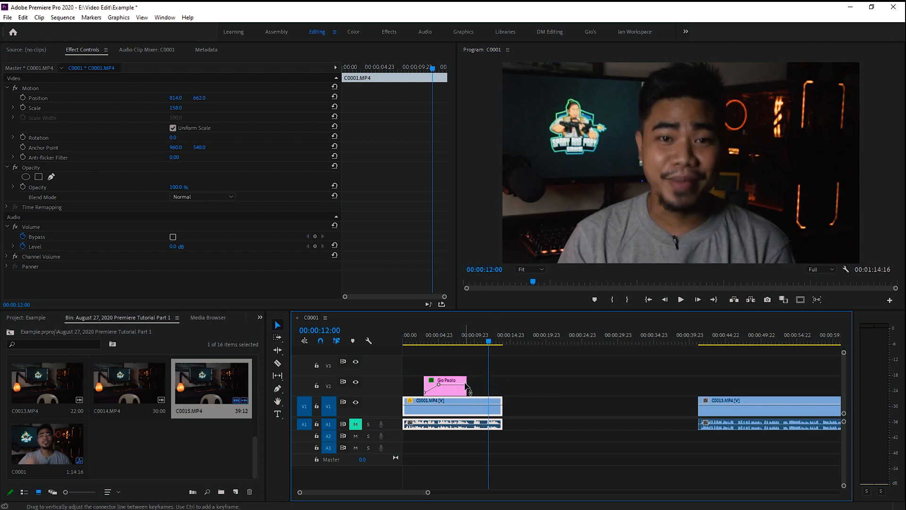
drag(466, 380, 789, 352)
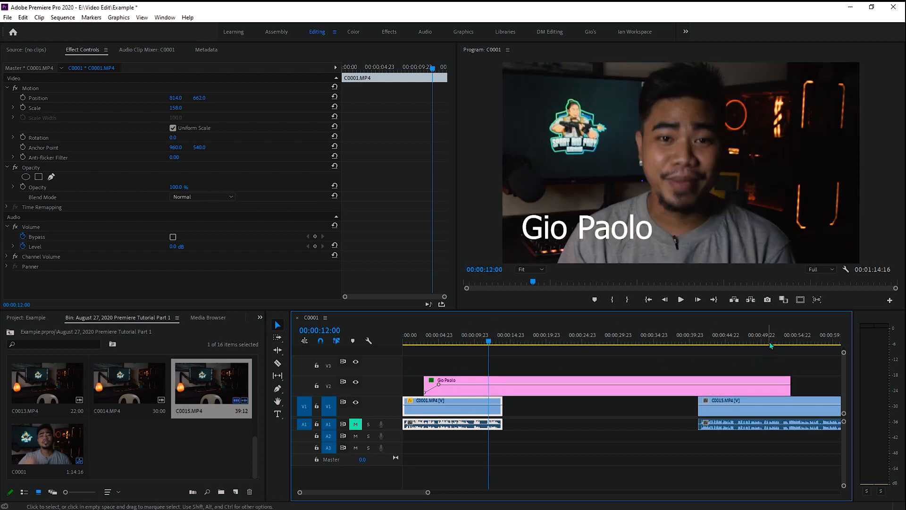
Step: Scrub through the name title's overlap with C0015 and the empty V1 gap, then select the title
drag(623, 336, 791, 327)
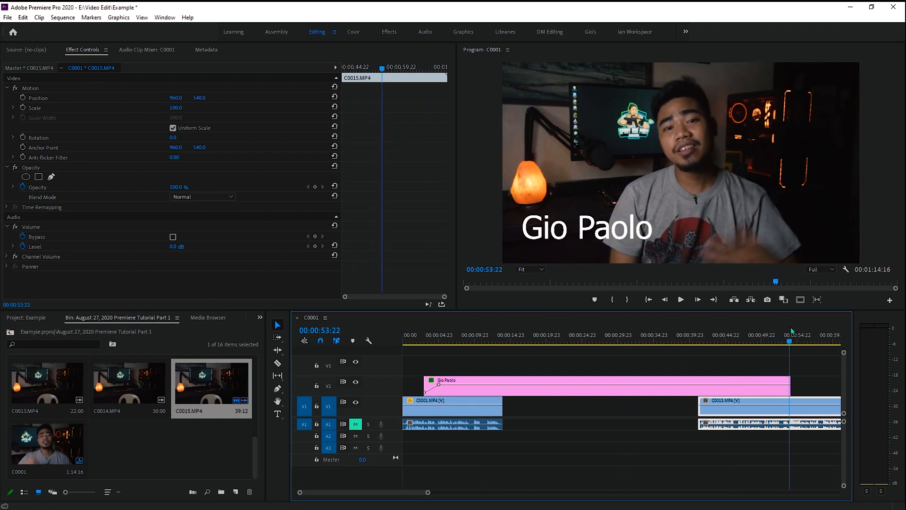
click(496, 336)
drag(496, 351, 594, 351)
click(642, 383)
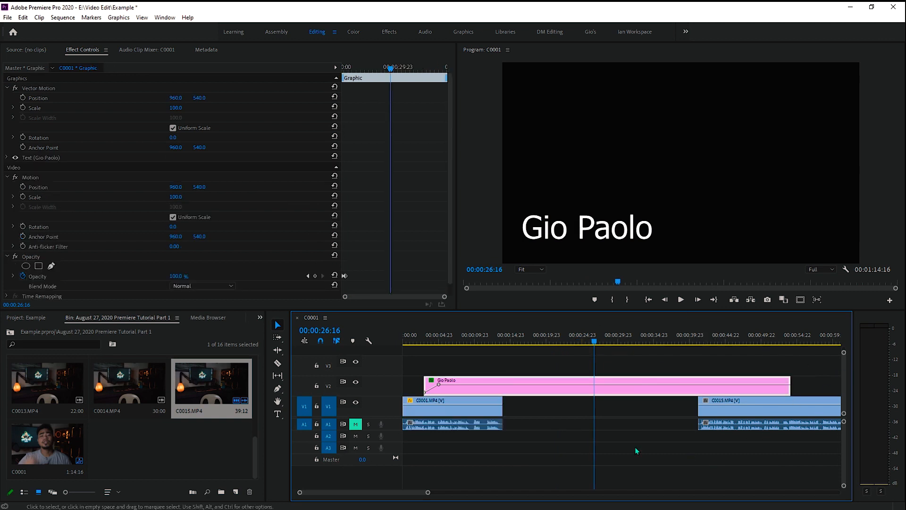
Step: Try extending the end of the C0001 clip about 2.5 seconds on V1, scrub over it, and undo the extension
click(483, 423)
click(465, 333)
drag(502, 405, 449, 421)
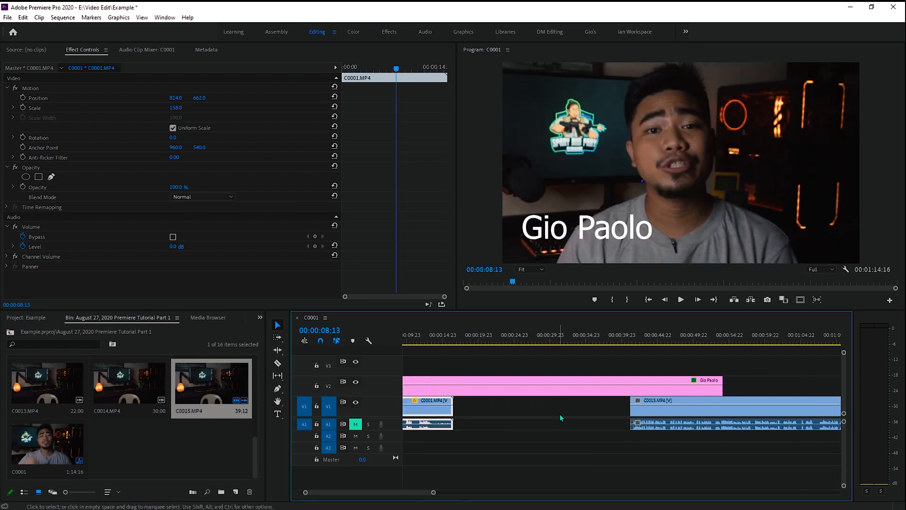
drag(377, 493, 364, 492)
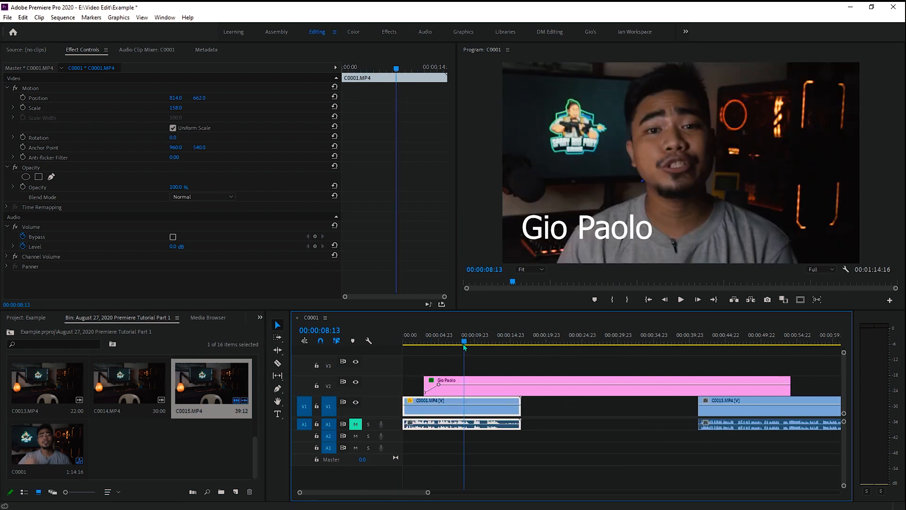
click(512, 340)
drag(514, 342, 475, 342)
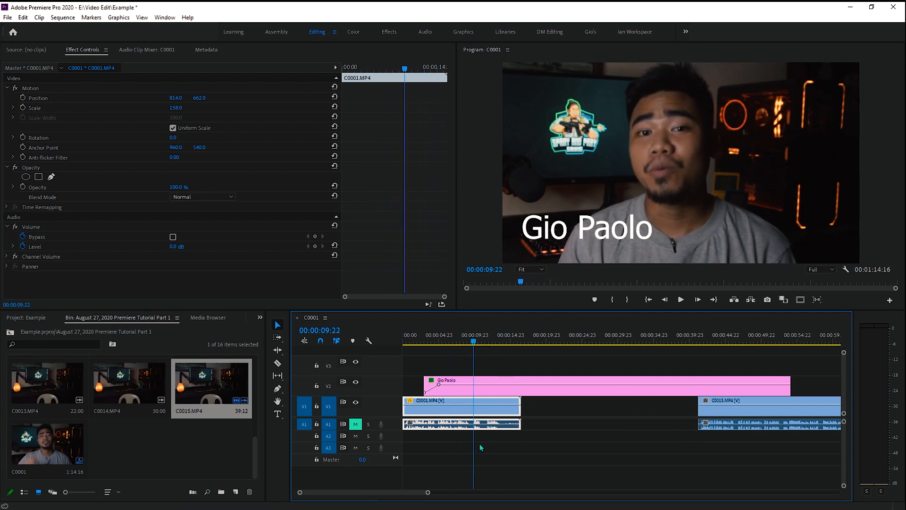
key(ctrl+z)
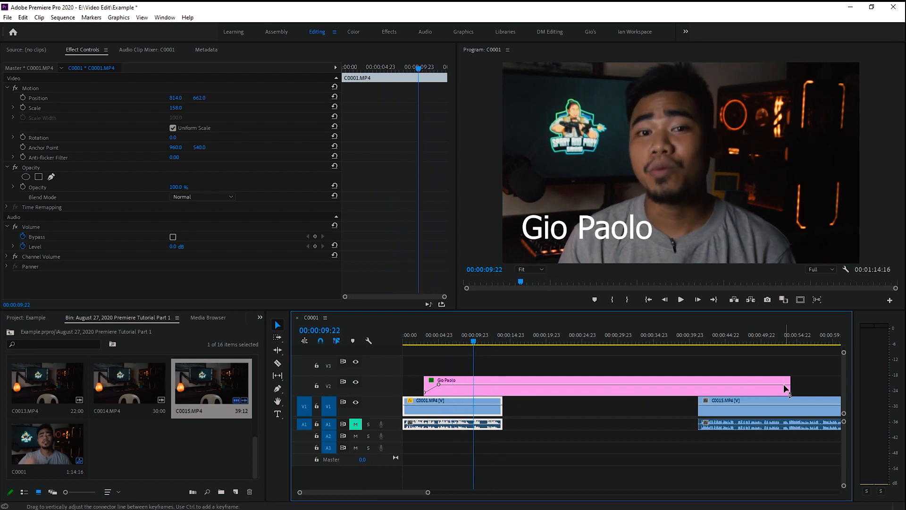
Step: Move the playhead to 00:00:14:00, try trimming the name title's end back to it, and undo the trim
drag(474, 340, 503, 340)
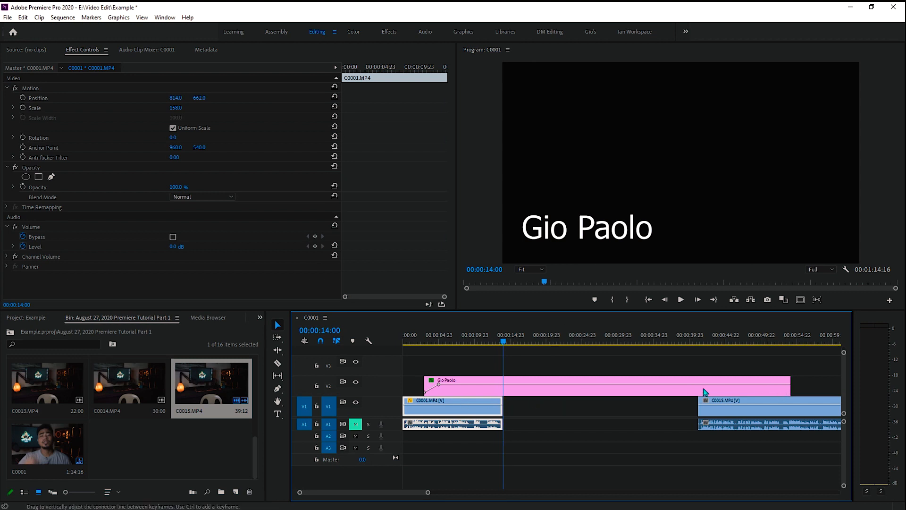
drag(788, 380, 629, 380)
key(ctrl+z)
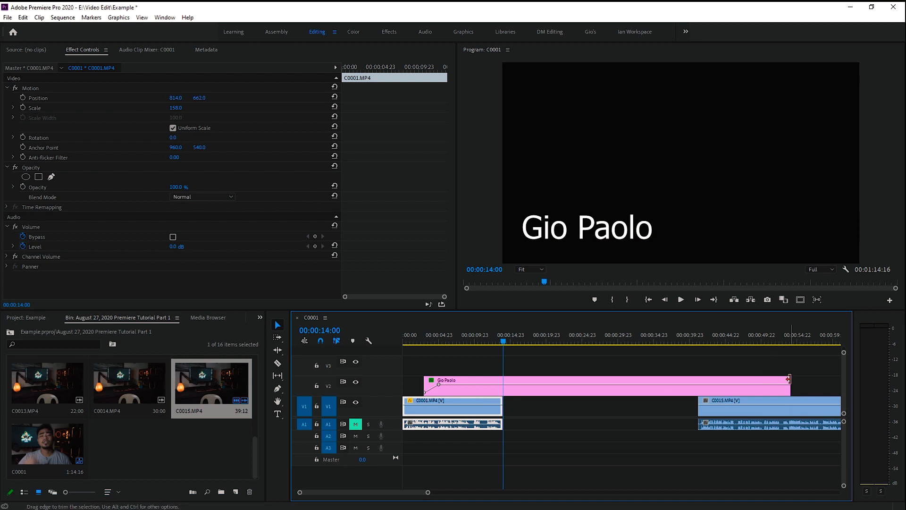
drag(787, 379, 502, 394)
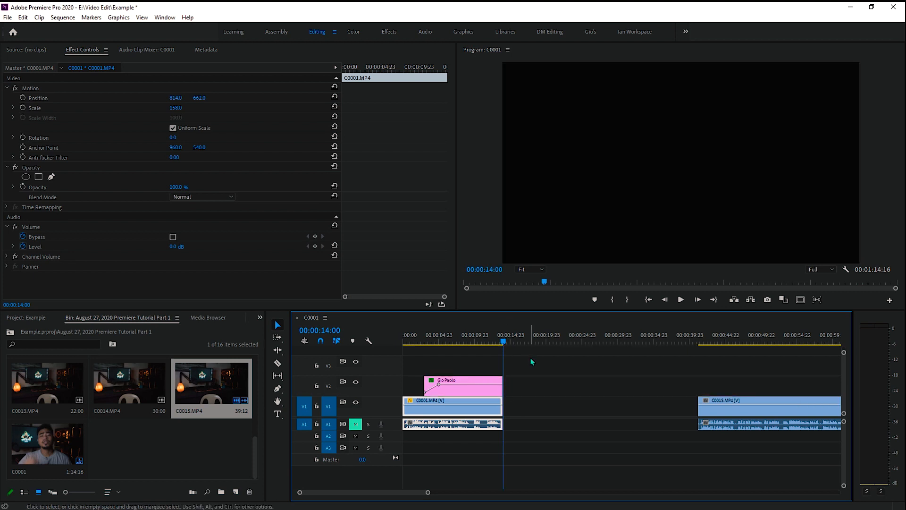
key(ctrl+z)
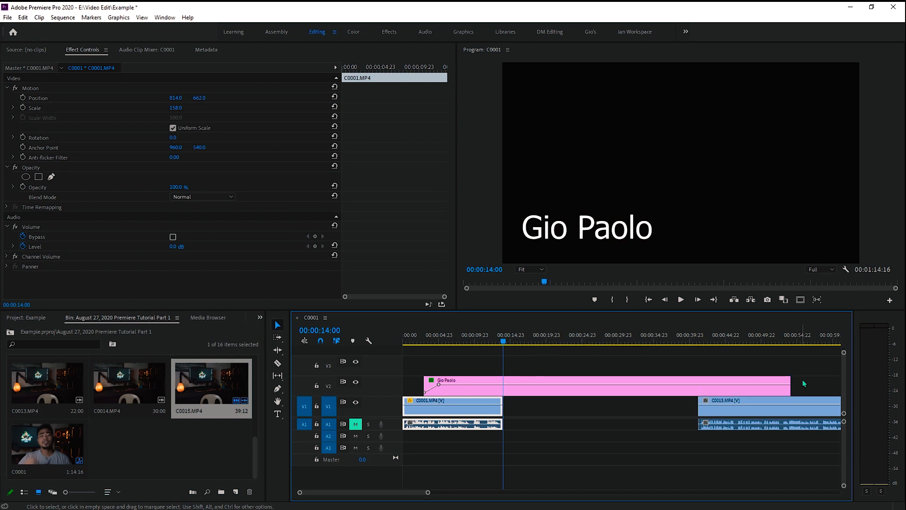
Step: Split the name title at the playhead with Add Edit and undo the cut
click(507, 382)
key(ctrl+k)
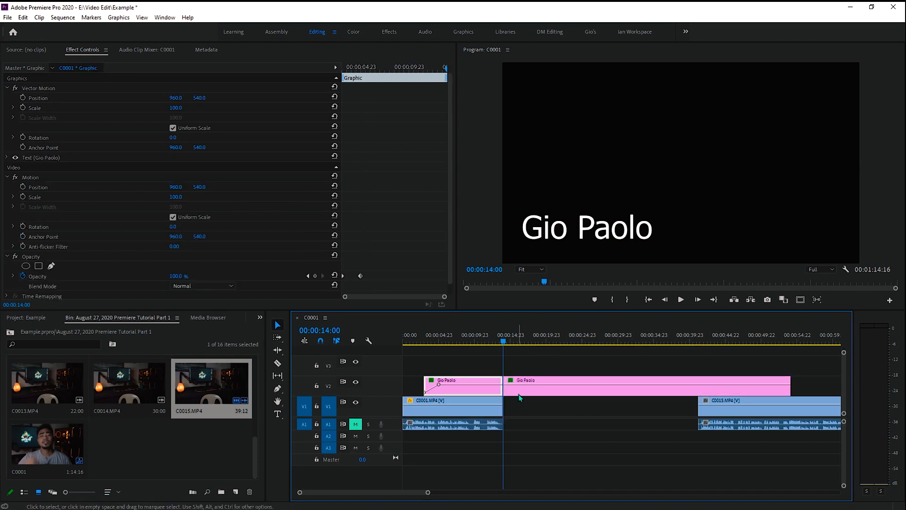
key(ctrl+z)
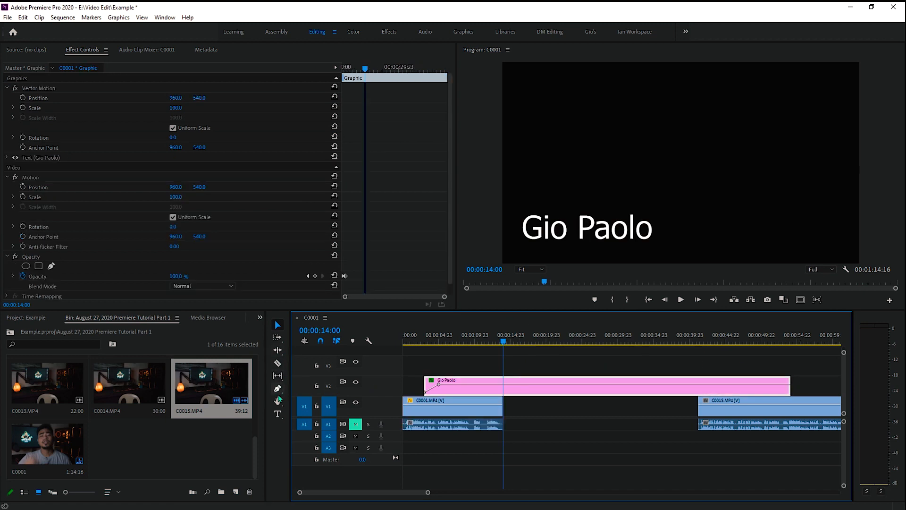
Step: Split the name title at 00:00:14:00 with the Razor tool, delete the portion after the cut, and undo these edits
click(278, 363)
click(503, 385)
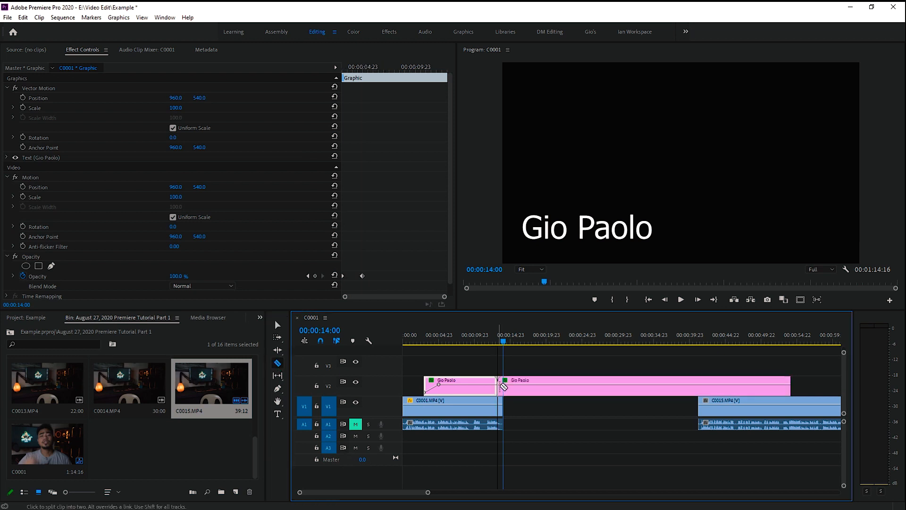
click(510, 385)
key(v)
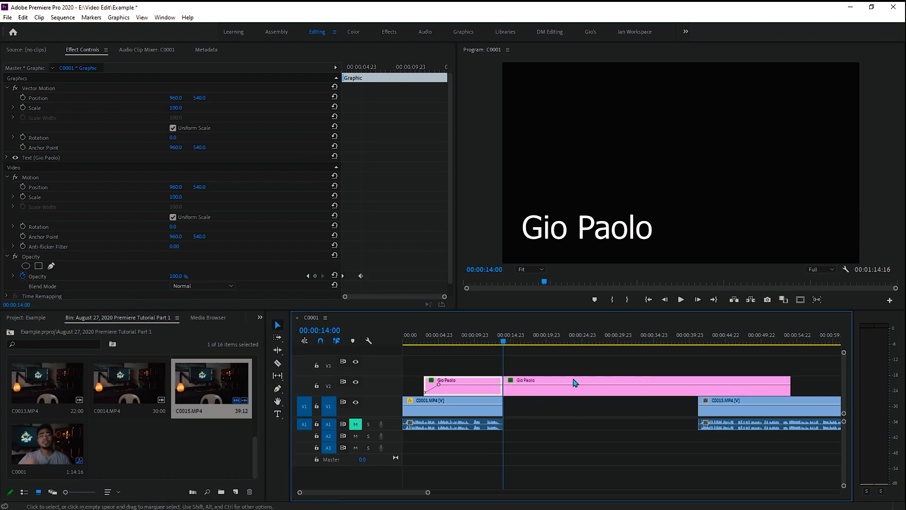
click(591, 401)
click(587, 389)
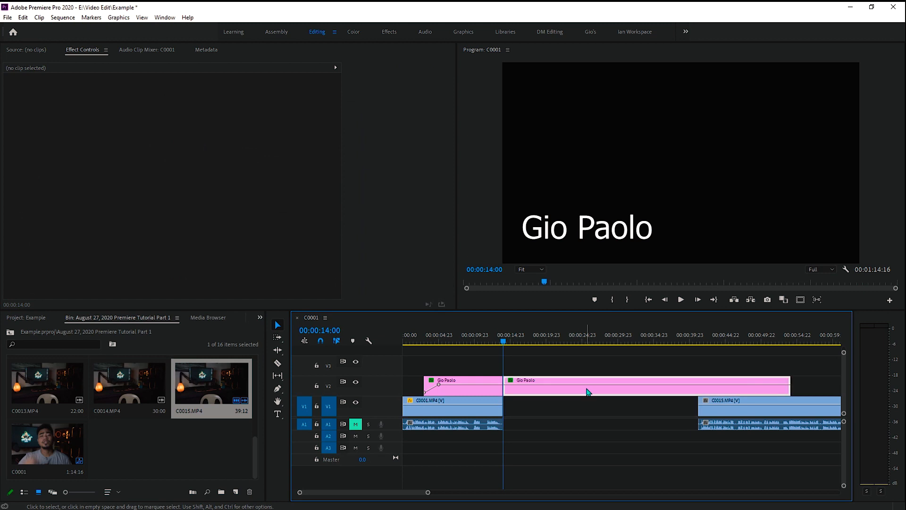
key(Delete)
key(ctrl+z)
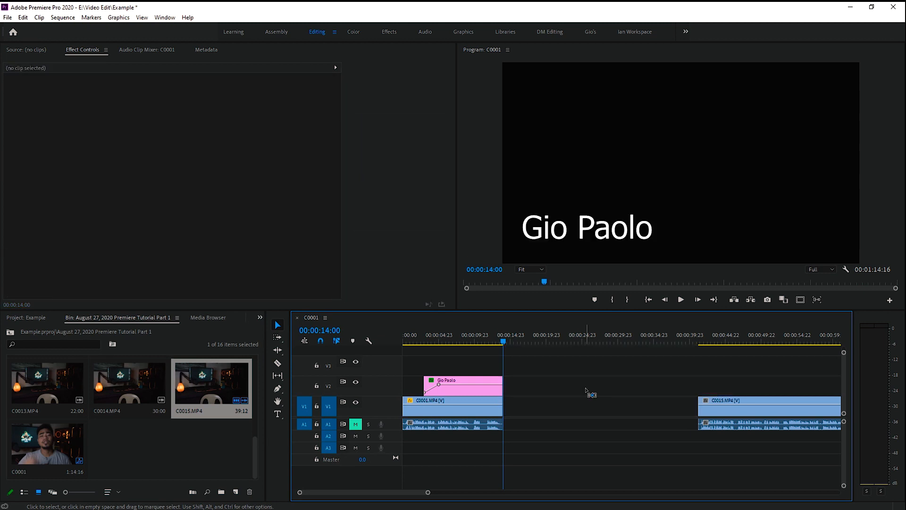
key(ctrl+z)
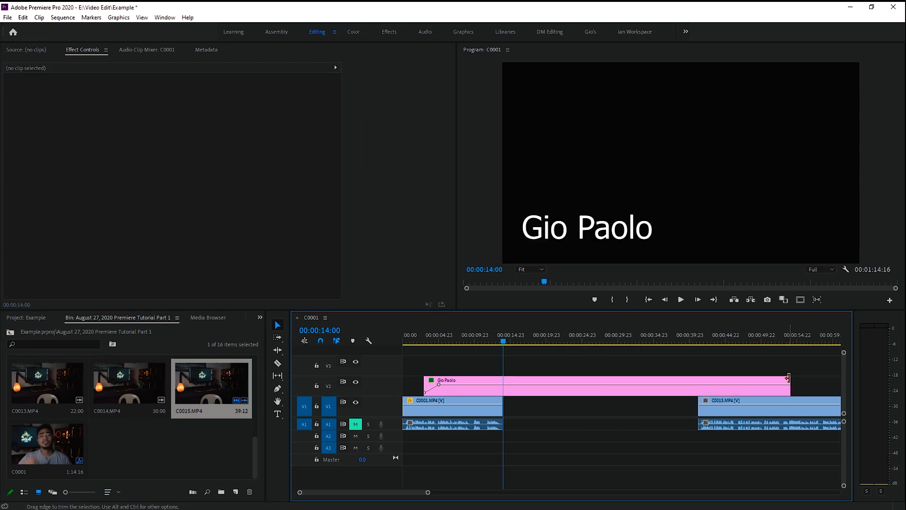
Step: Trim the name title's end to 00:00:14:00, flush with the C0001 clip, and play back its fade-in
drag(789, 380, 502, 384)
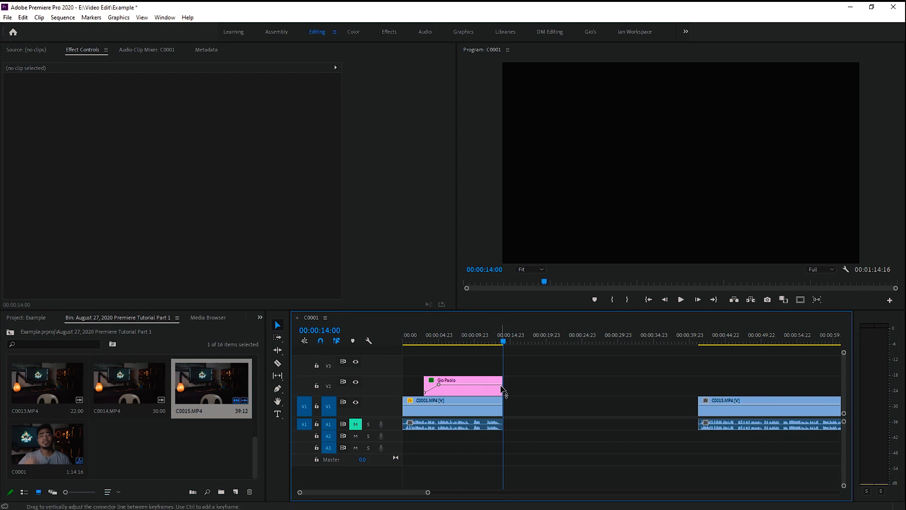
drag(472, 341, 426, 342)
key(space)
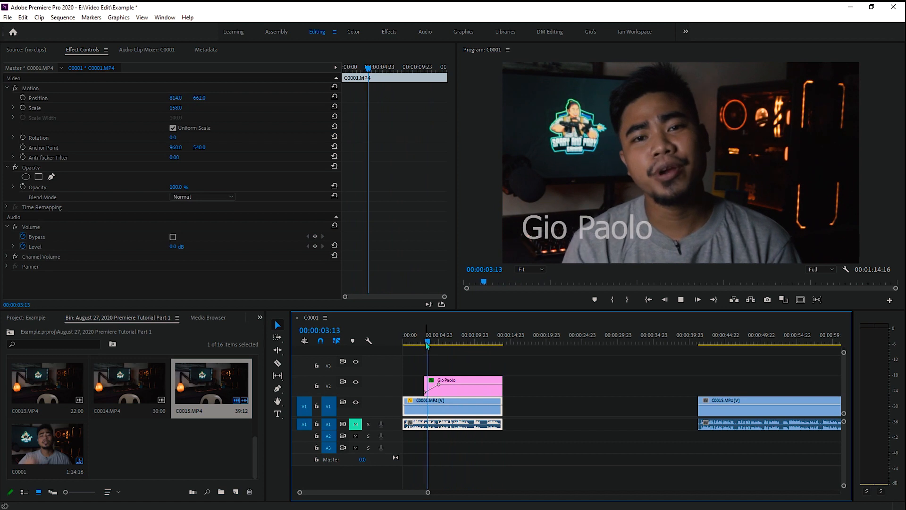
Step: Extend the end of the C0001 clip about 2.5 seconds past the title and scrub back to 00:00:04:06
drag(501, 405, 561, 409)
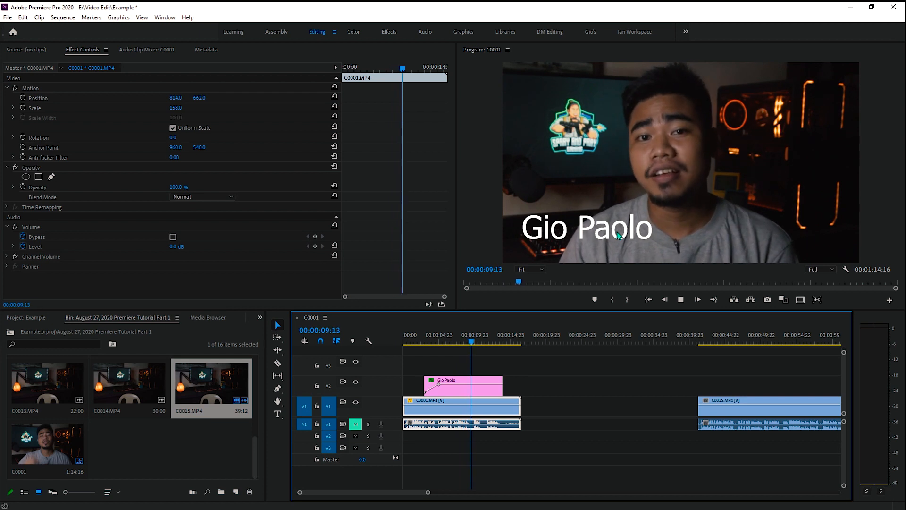
click(504, 338)
drag(506, 339, 433, 338)
key(space)
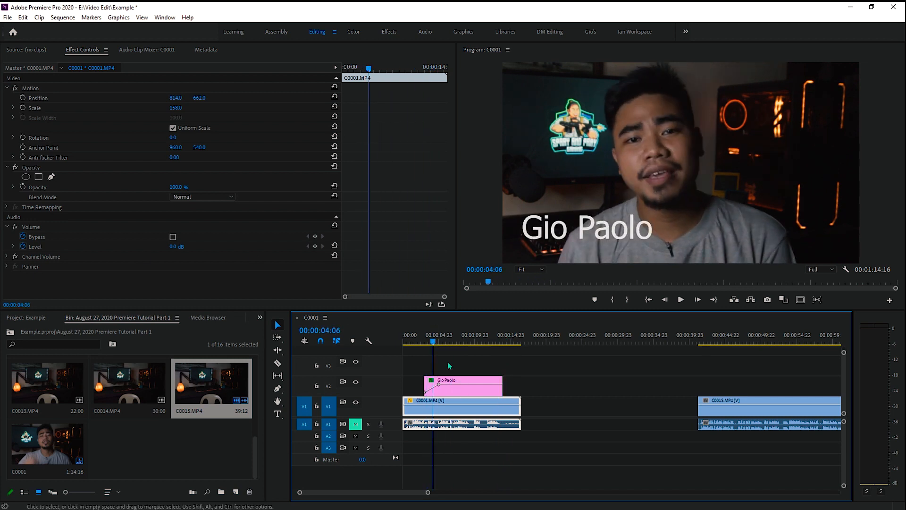
Step: Select the name title on V2 and move the playhead to its Opacity keyframe at 00:00:05:00
click(476, 394)
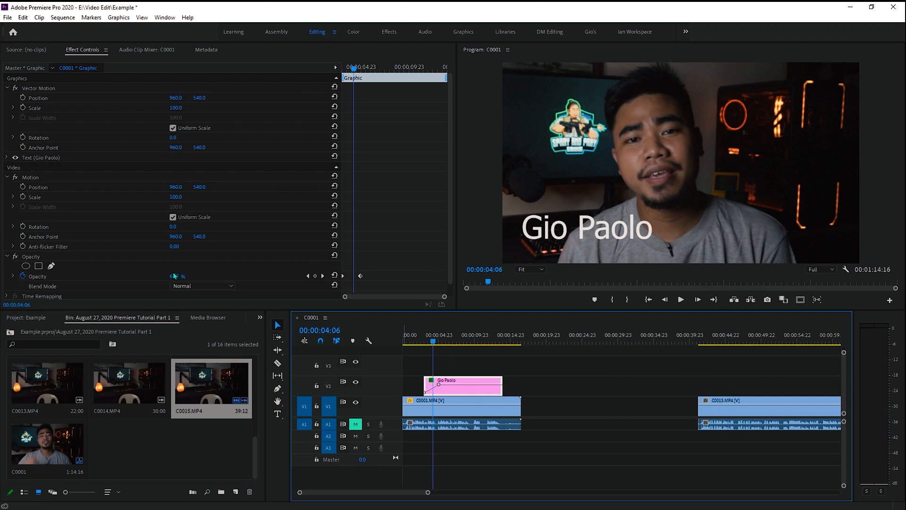
drag(354, 70, 361, 69)
key(super)
key(super)
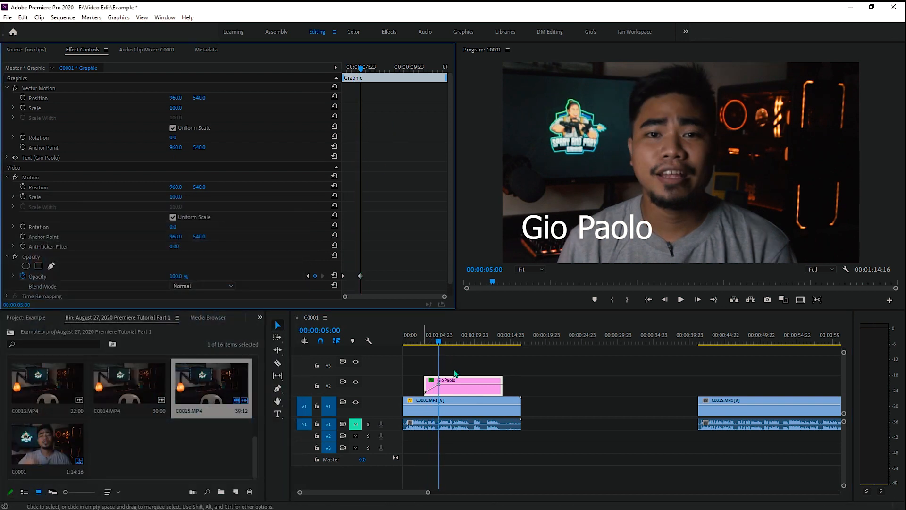
Step: Move the playhead to 00:00:11:10 and add an Opacity keyframe at 100% to the name title
drag(444, 340, 488, 340)
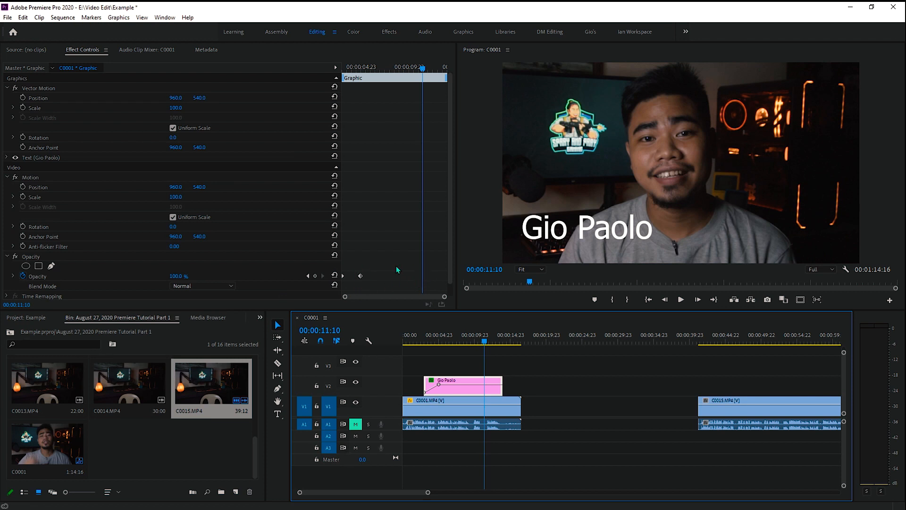
click(316, 276)
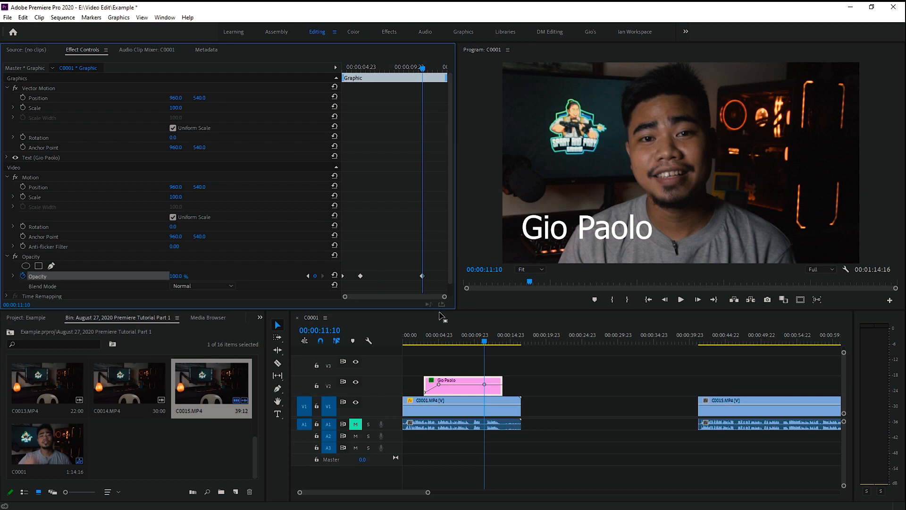
click(421, 275)
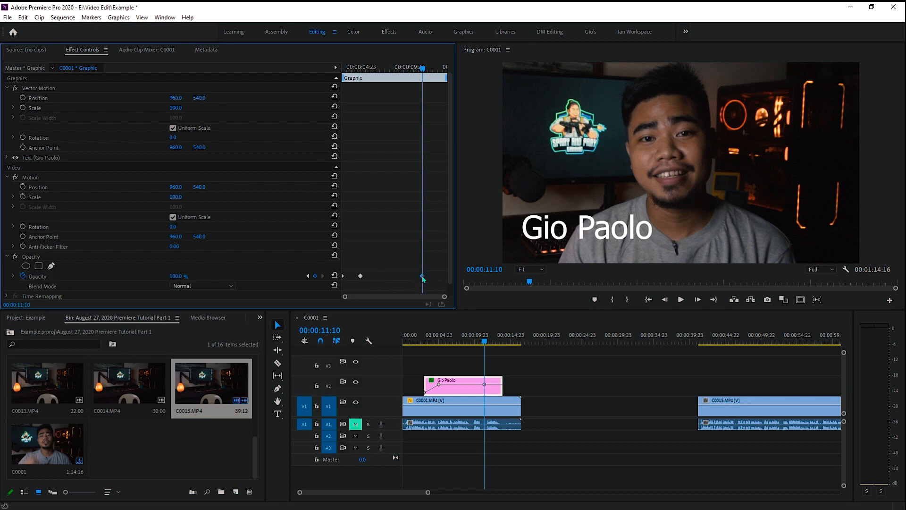
mouse_move(425, 71)
mouse_down()
mouse_move(389, 83)
mouse_move(423, 85)
mouse_up()
Step: Move the playhead to 00:00:13:17 and set the name title's Opacity to 0% to fade it out
click(489, 340)
drag(491, 340, 503, 339)
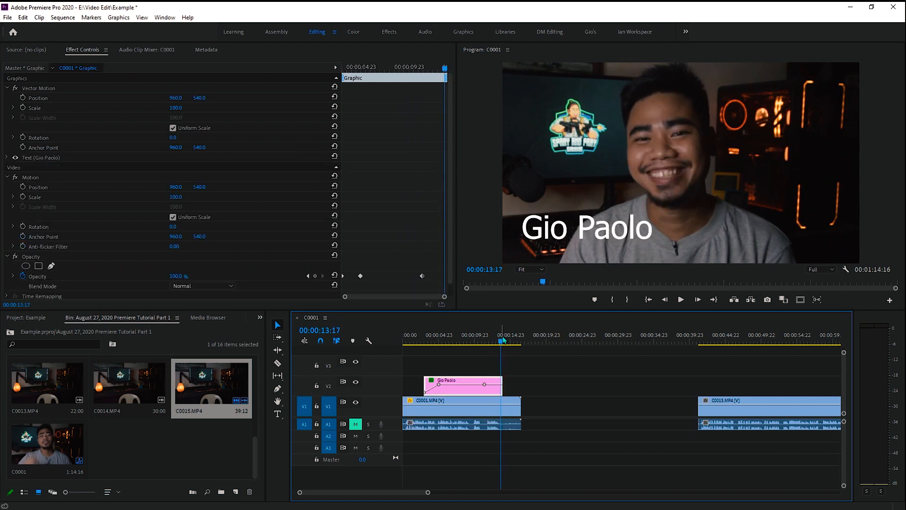
click(179, 278)
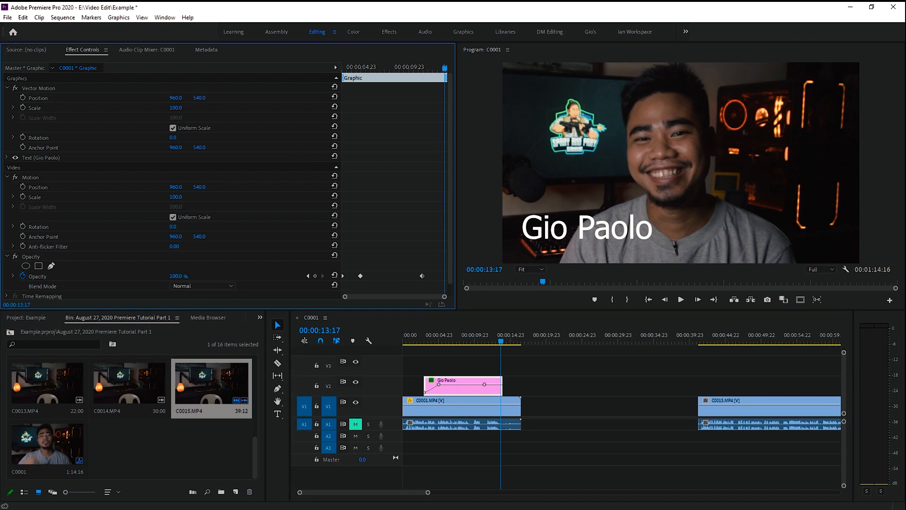
drag(179, 278, 130, 278)
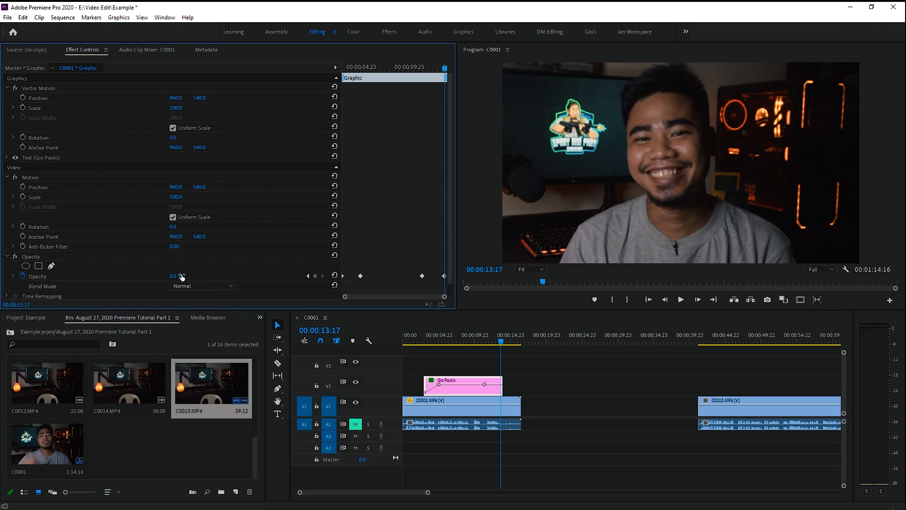
Step: Play the sequence from near its start and scrub over the name title to review its fade-in and fade-out
click(489, 341)
drag(489, 341, 412, 341)
key(space)
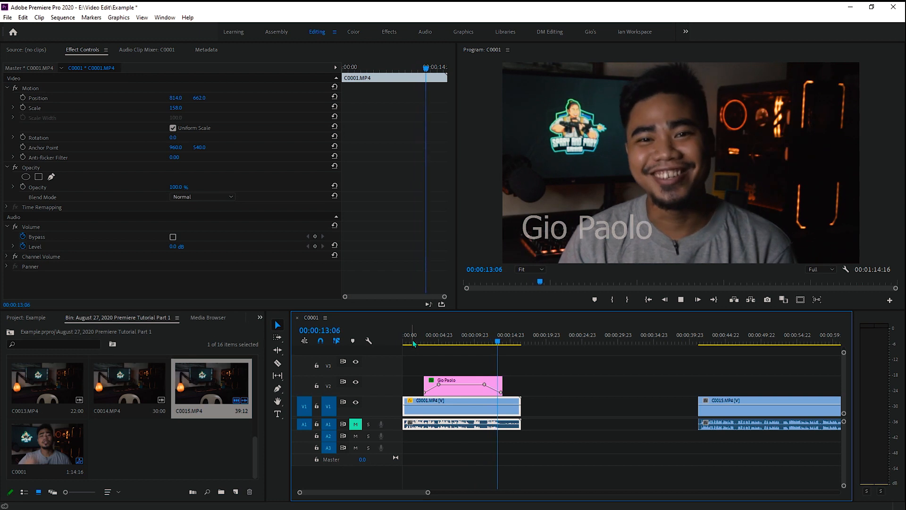
click(475, 343)
drag(475, 343, 439, 338)
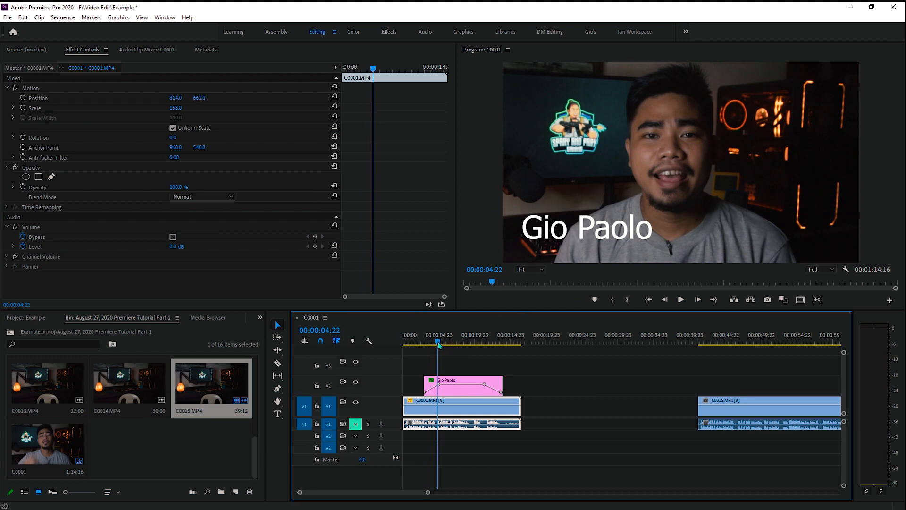
click(420, 343)
drag(420, 349, 449, 346)
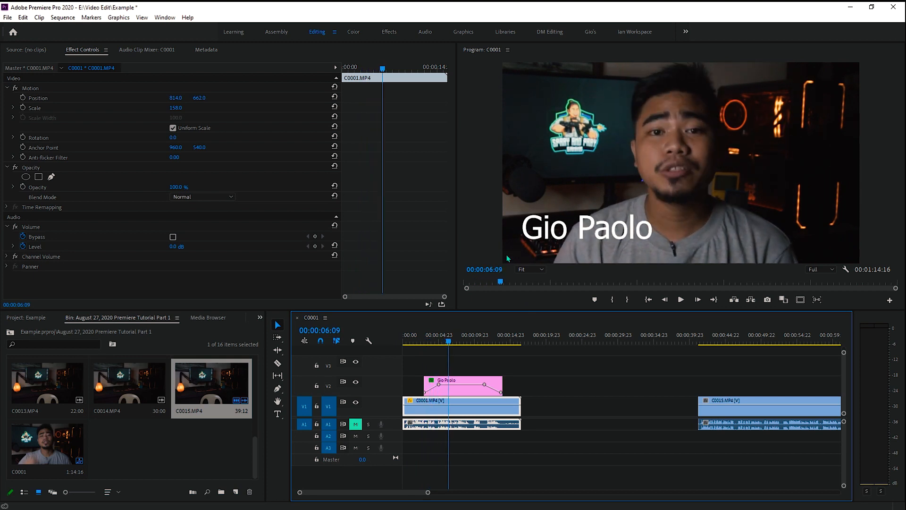
Step: Move the name text out of the frame and back in the preview, then place the playhead at 00:00:02:20 with the Selection tool active
click(559, 229)
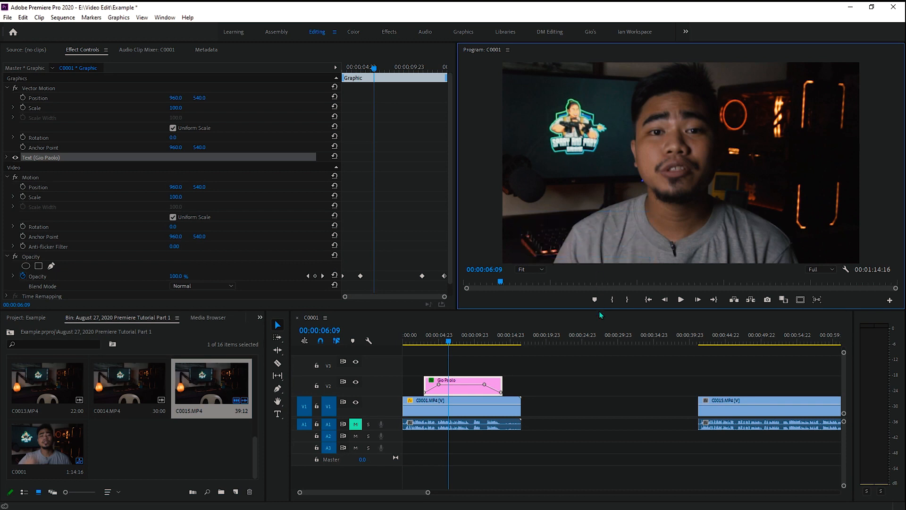
drag(606, 286, 599, 246)
drag(434, 346, 425, 348)
click(559, 228)
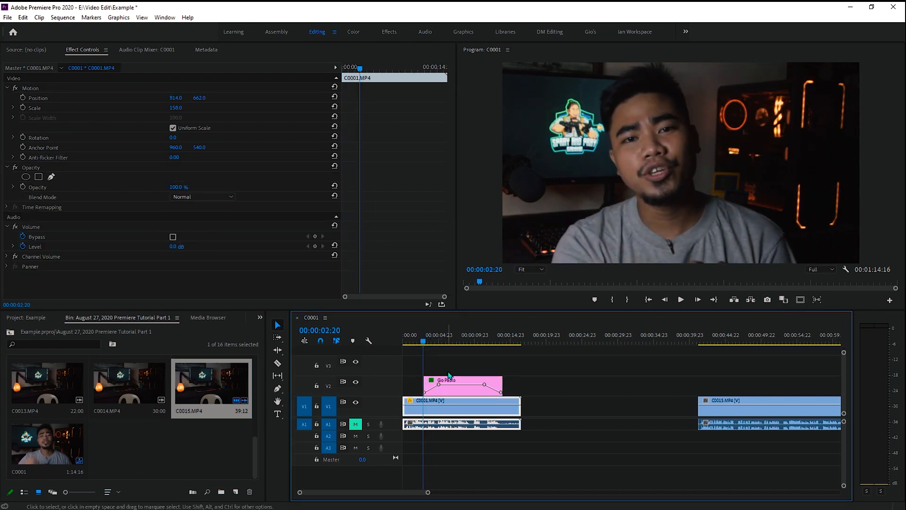
click(278, 328)
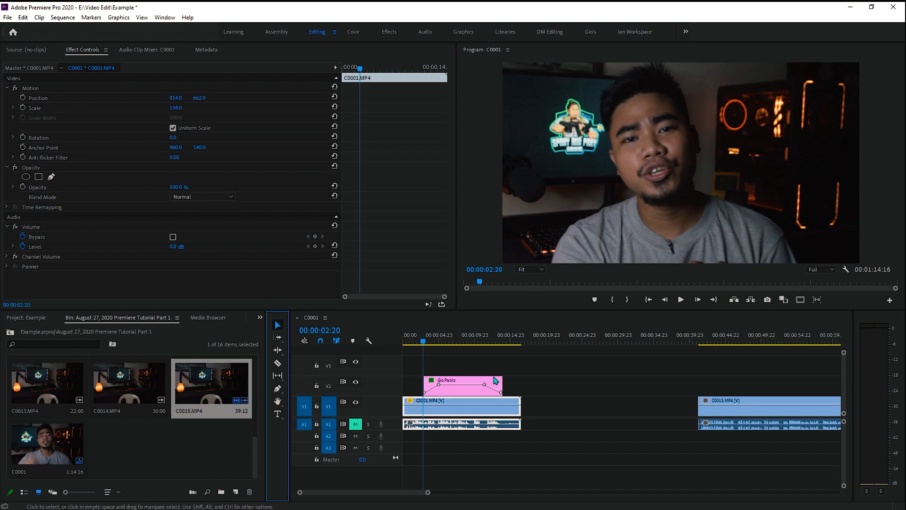
Step: Scrub over the start of the name title between 00:00:03:15 and 00:00:05:14 to examine its Opacity fade-in
click(473, 382)
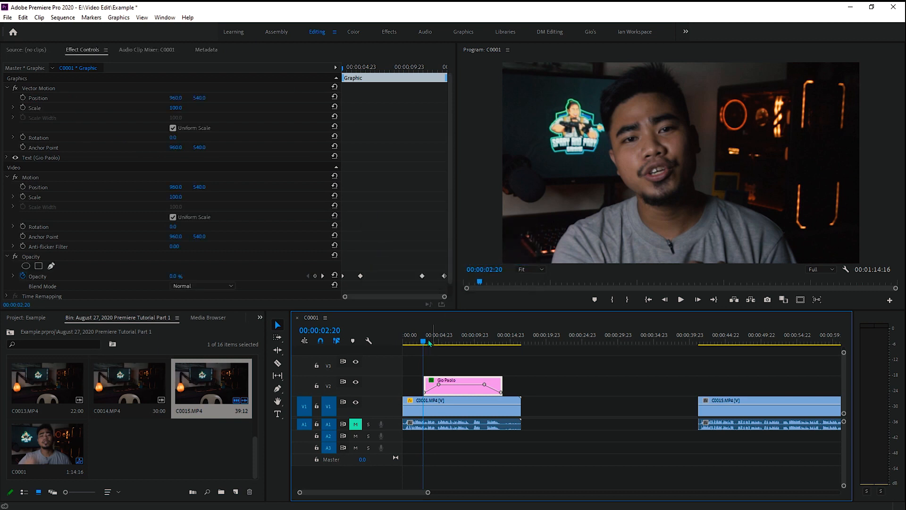
click(15, 258)
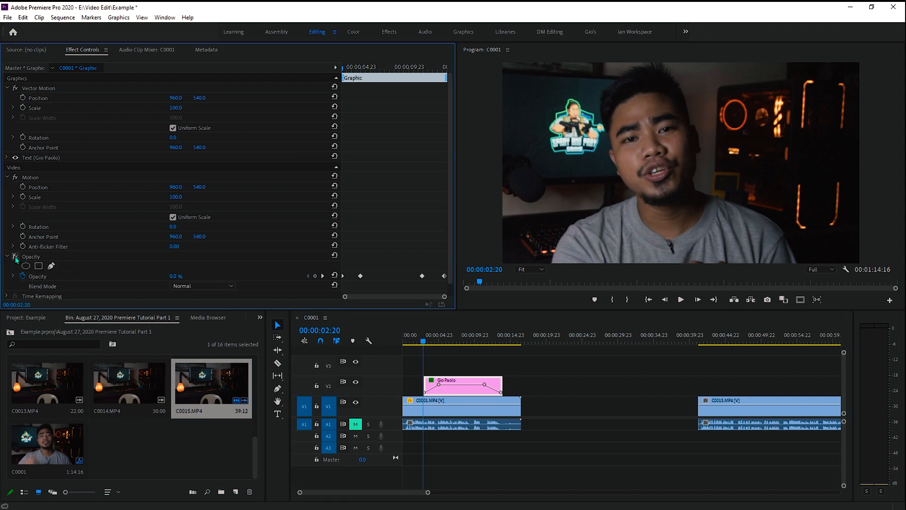
drag(422, 343, 442, 340)
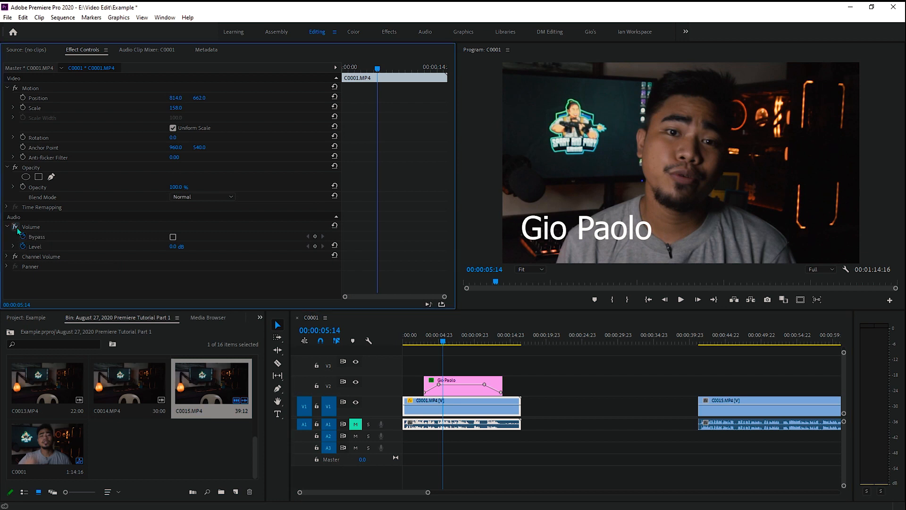
click(433, 342)
drag(433, 343, 432, 342)
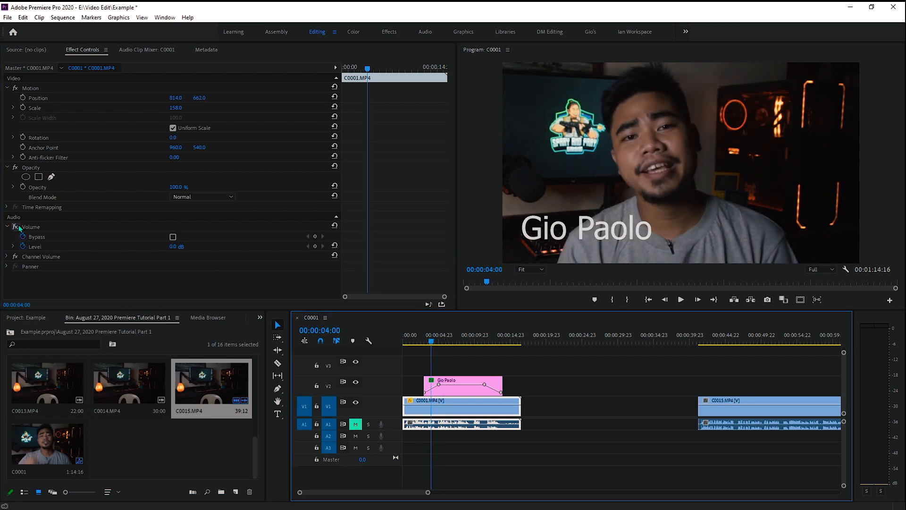
click(16, 227)
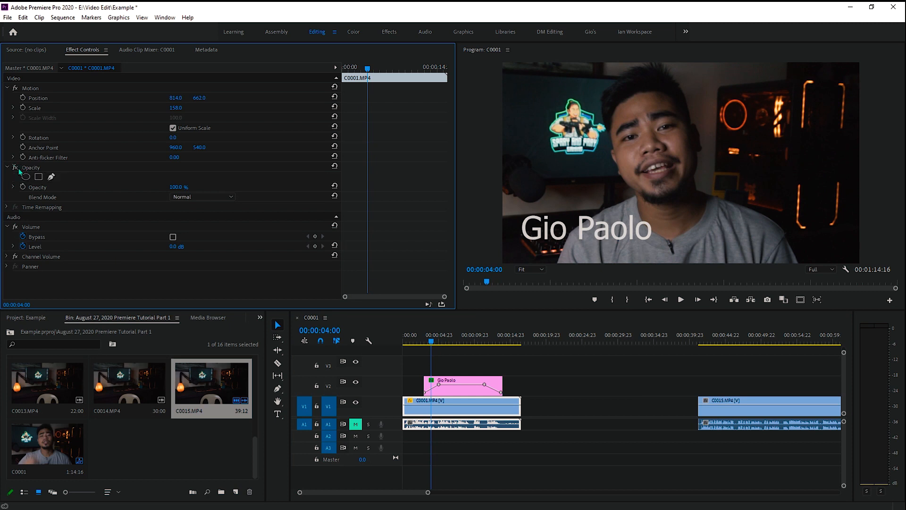
click(425, 342)
drag(426, 341, 431, 346)
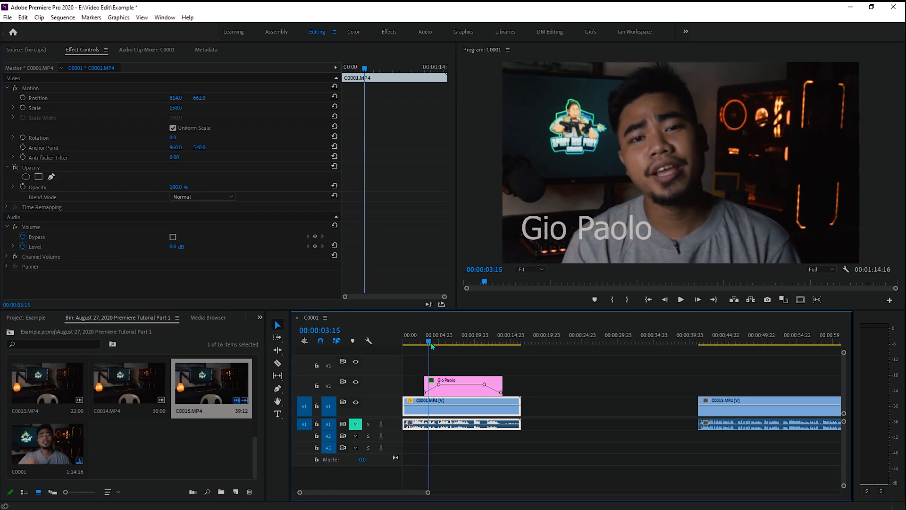
click(15, 168)
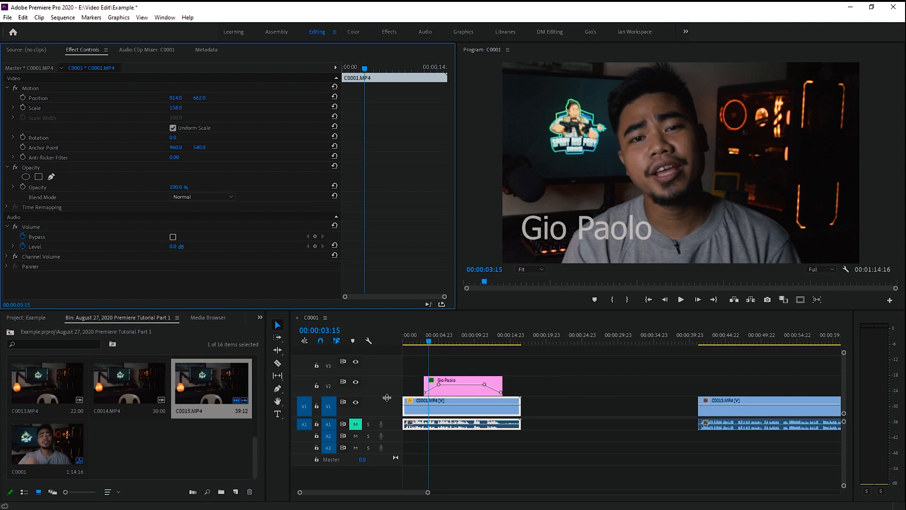
Step: Place the playhead at 00:00:03:00 and switch off the name title's Opacity effect
click(458, 392)
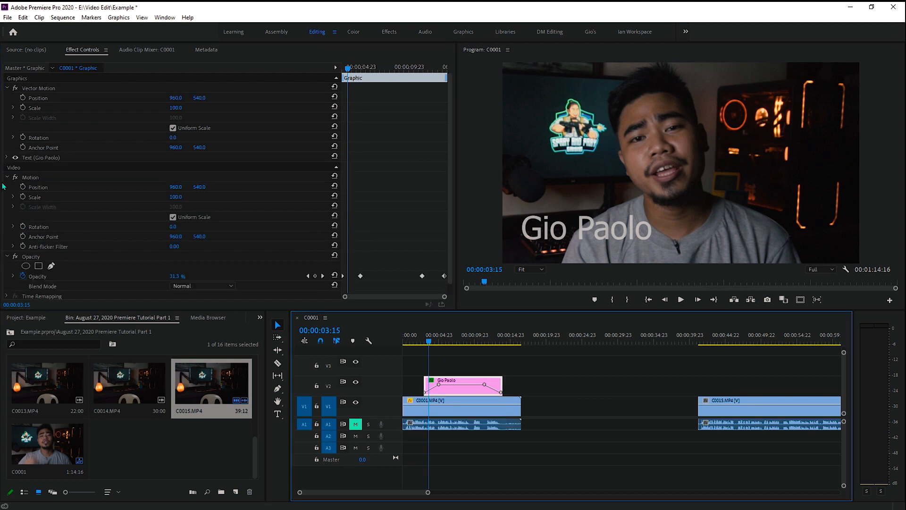
click(429, 343)
drag(428, 342, 424, 340)
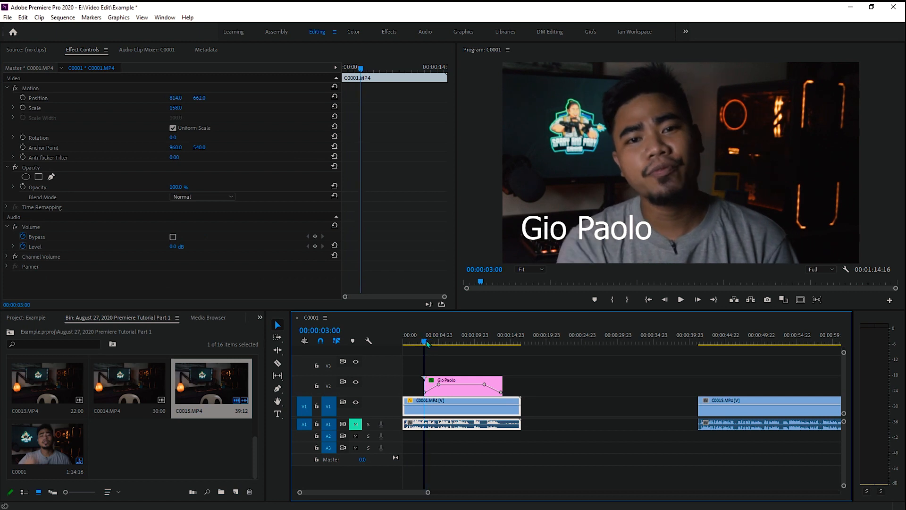
click(461, 387)
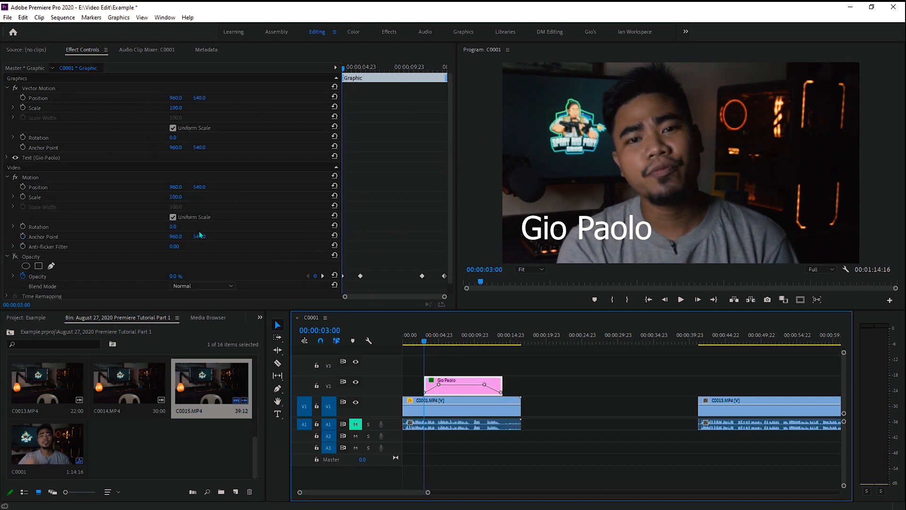
click(17, 257)
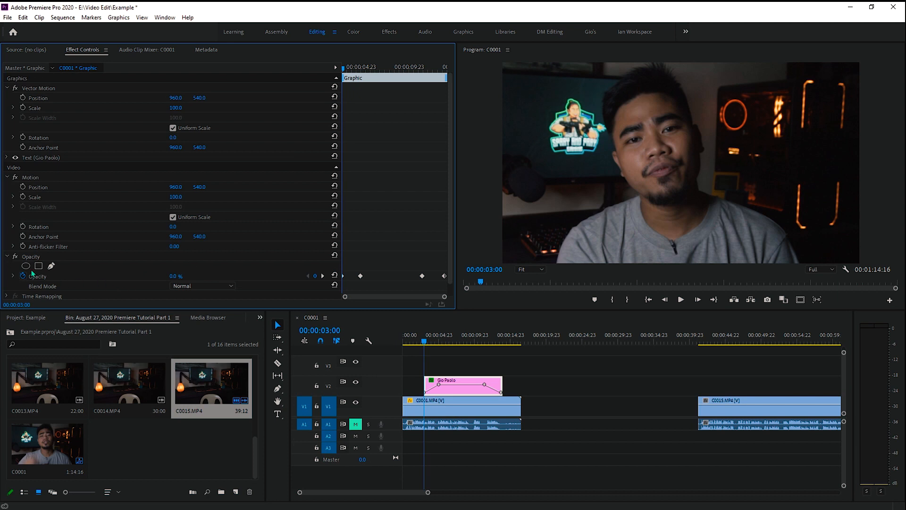
click(16, 256)
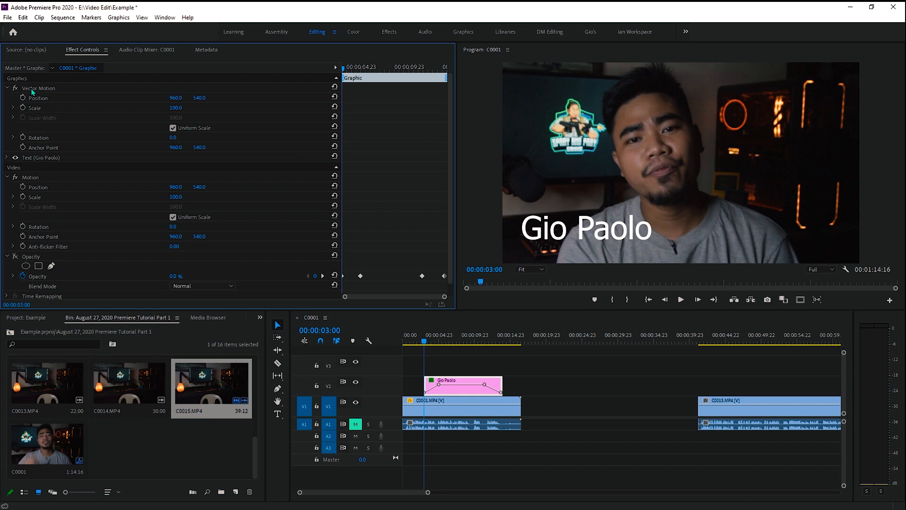
Step: Move the name text out of the frame and back in the preview, and enable Vector Motion Position keyframing at 00:00:03:00
click(601, 229)
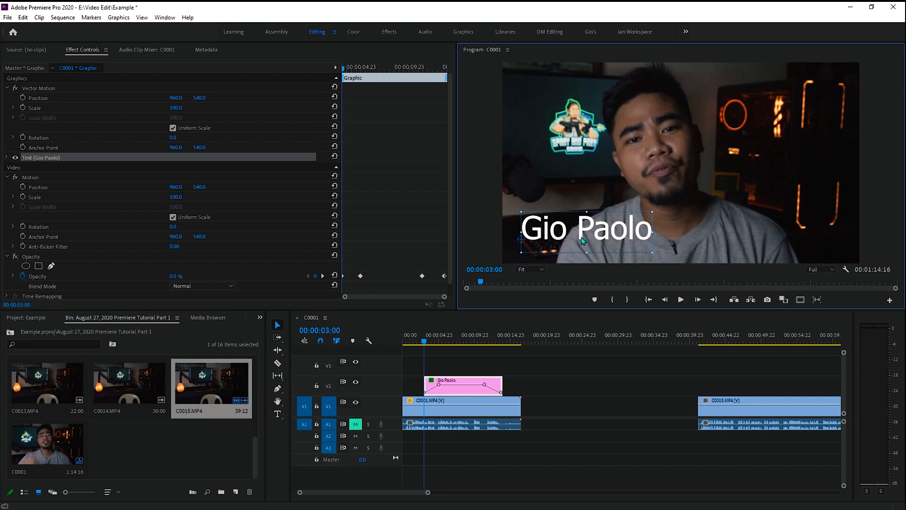
drag(589, 233, 591, 296)
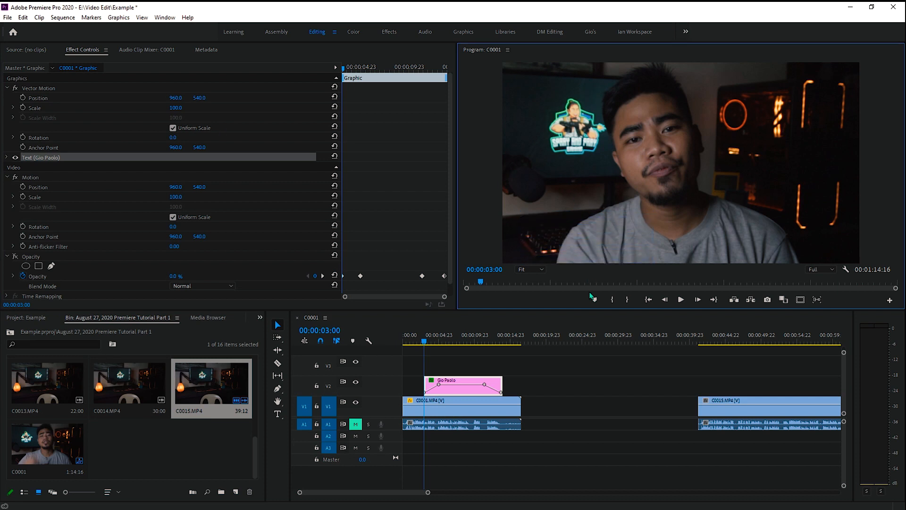
drag(589, 285, 586, 237)
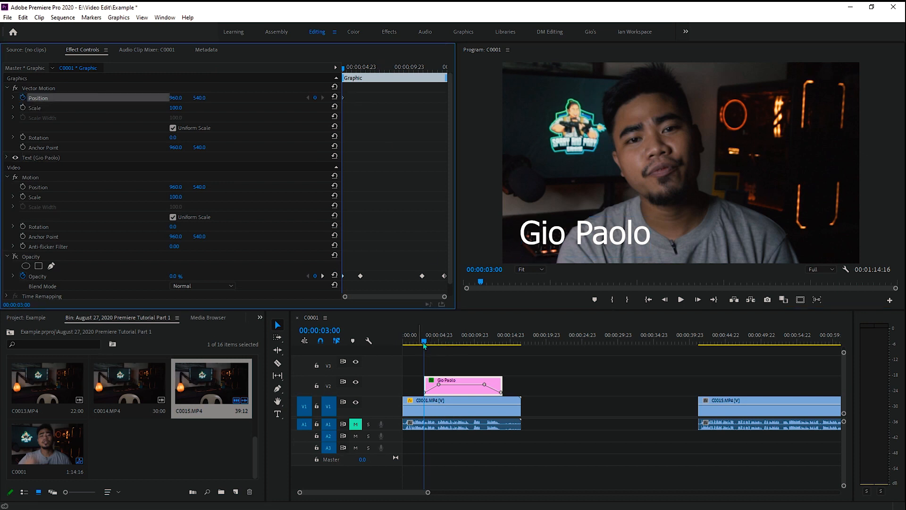
drag(423, 341, 440, 347)
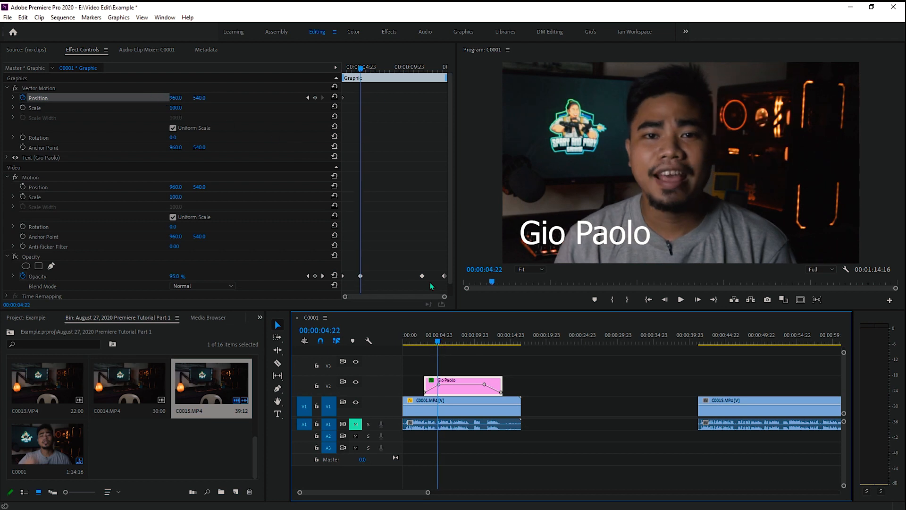
drag(441, 342, 426, 340)
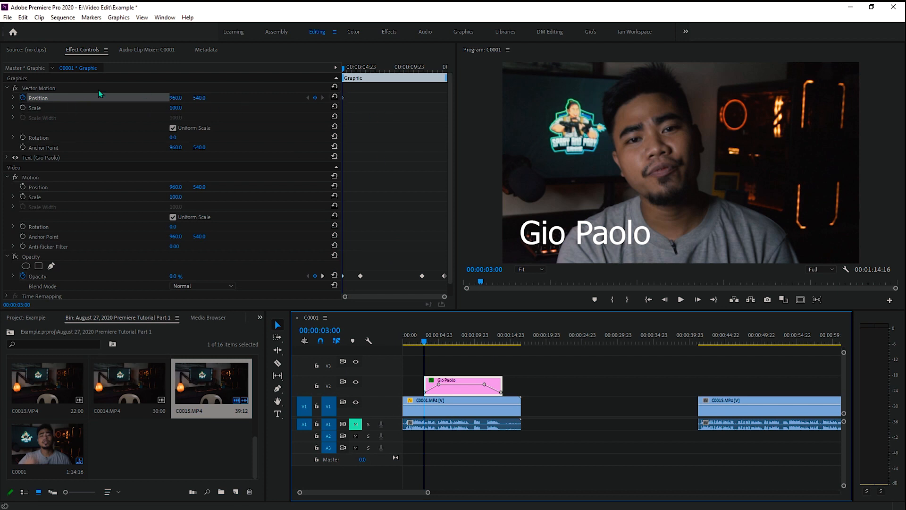
Step: Set the name title's Vector Motion Position to 960, 818 at 00:00:03:00 so the text starts below the frame
click(567, 239)
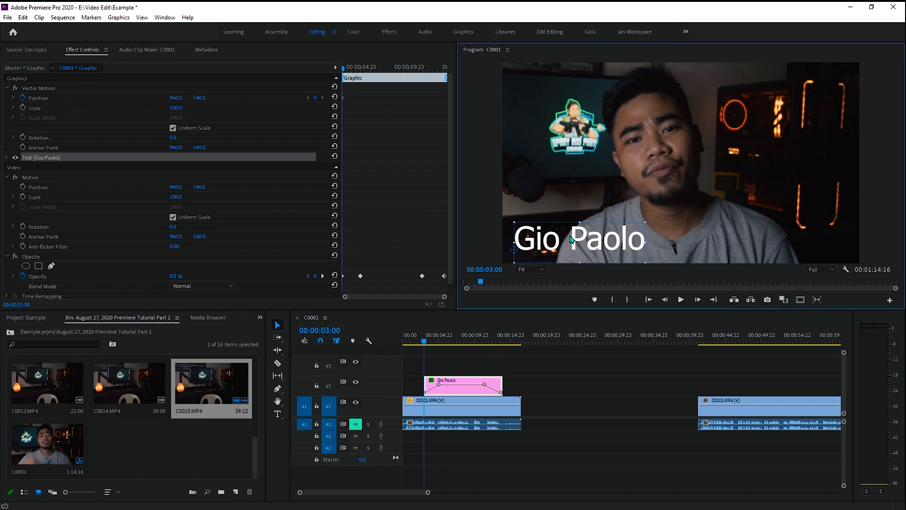
drag(606, 248, 612, 243)
click(54, 99)
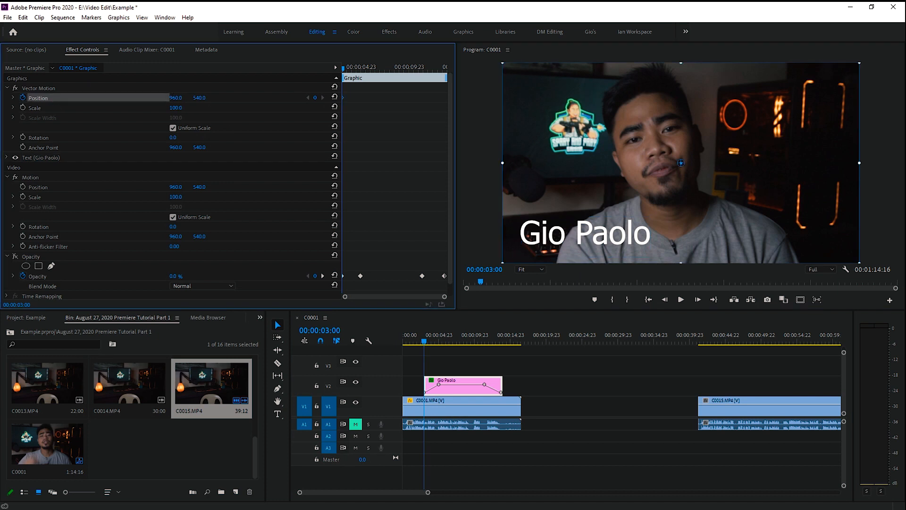
drag(176, 97, 227, 98)
key(ctrl+z)
mouse_move(199, 98)
mouse_down()
mouse_move(228, 98)
mouse_move(177, 98)
mouse_move(316, 98)
mouse_move(210, 106)
mouse_up()
Step: Move the playhead to 00:00:05:00 and set the name title's Vector Motion Position to 960, 531
drag(426, 341, 440, 343)
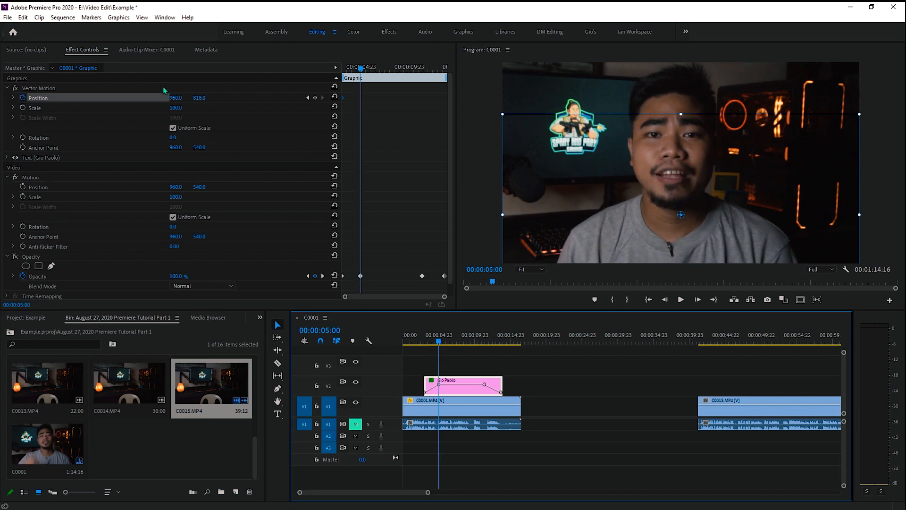
click(174, 99)
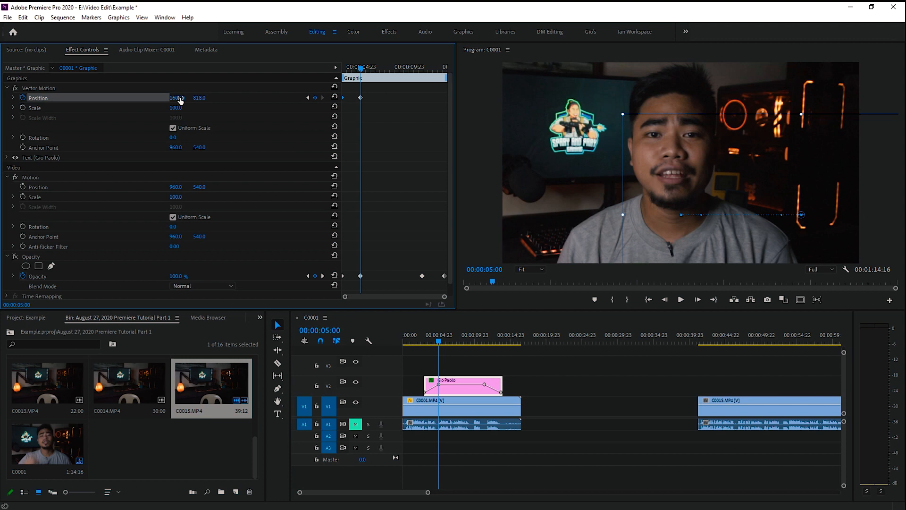
key(ctrl+z)
drag(203, 98, 68, 99)
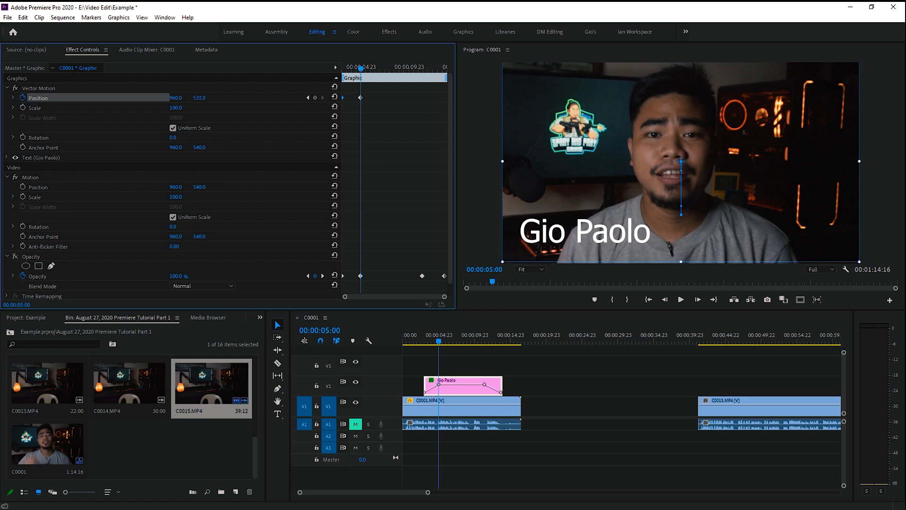
Step: Scrub back to just before the name title and play the sequence to review its upward slide-in
click(432, 341)
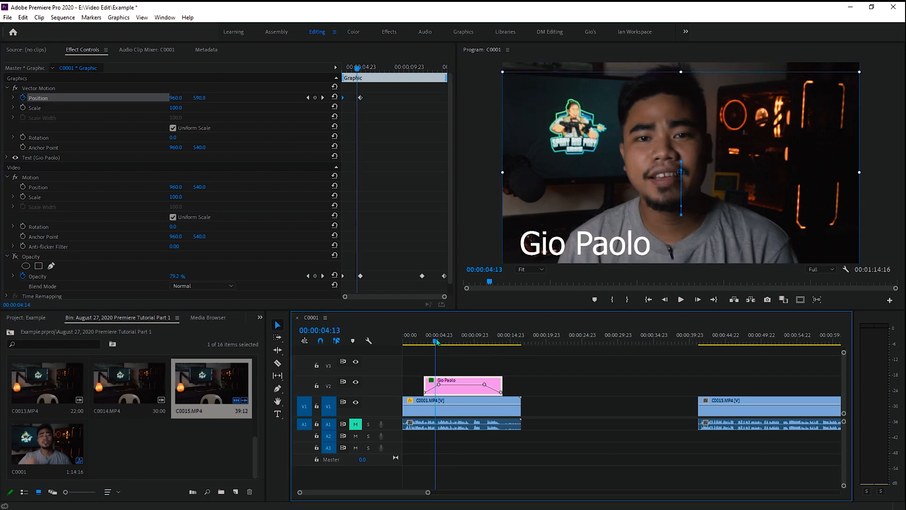
drag(434, 342, 425, 341)
click(425, 406)
click(419, 341)
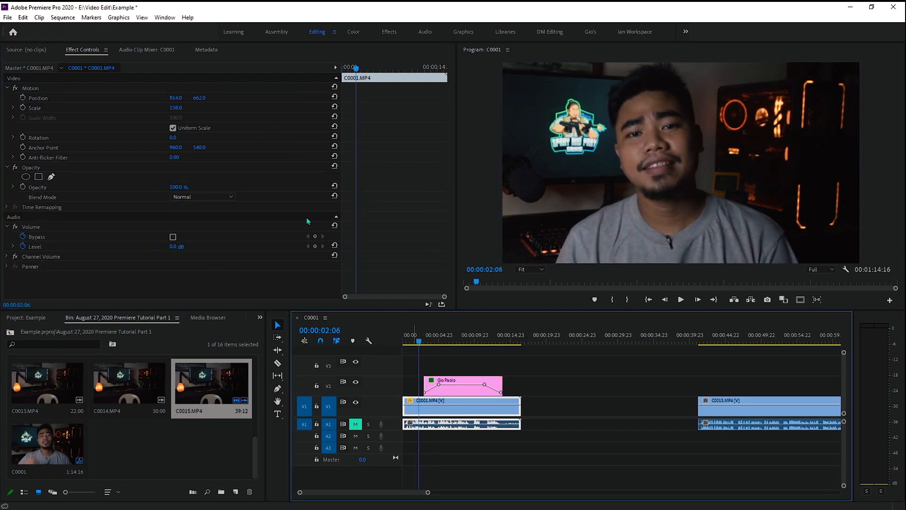
click(457, 385)
key(space)
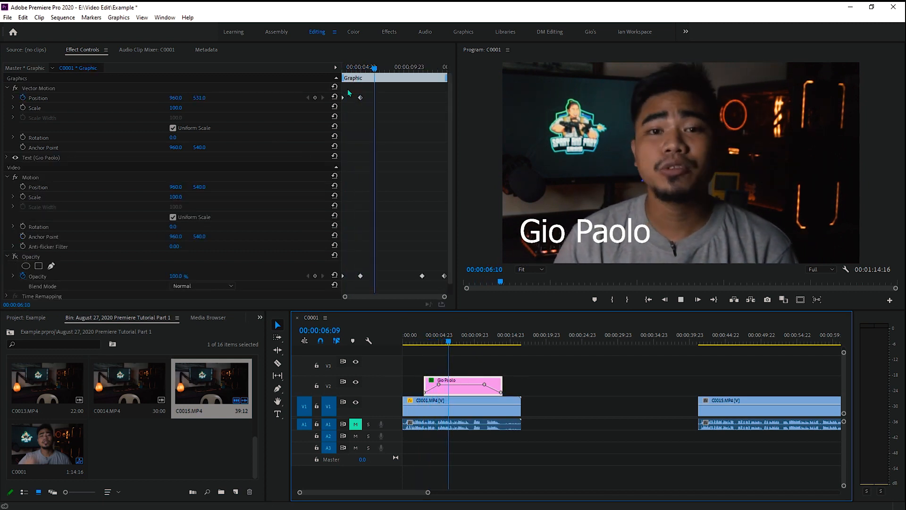
key(space)
Step: Re-enable the name title's Opacity effect and play from before the title to review the slide combined with the fade
click(18, 260)
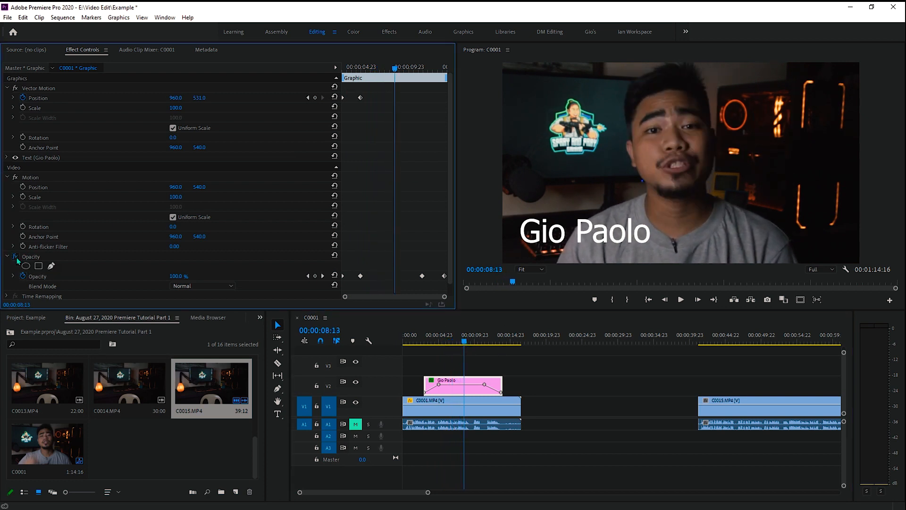
drag(465, 340, 421, 343)
key(space)
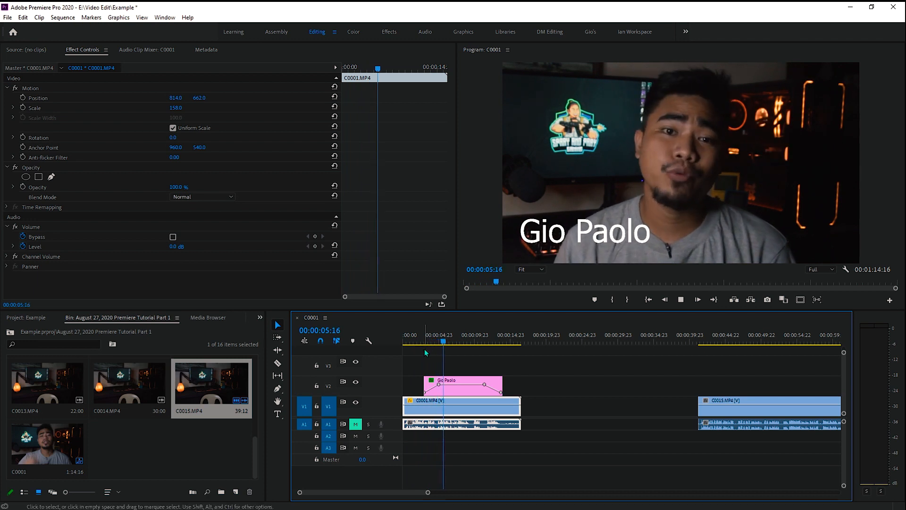
Step: Move the name title's second Position keyframe earlier to speed up the slide-in, and play the result
drag(446, 342, 441, 350)
click(449, 381)
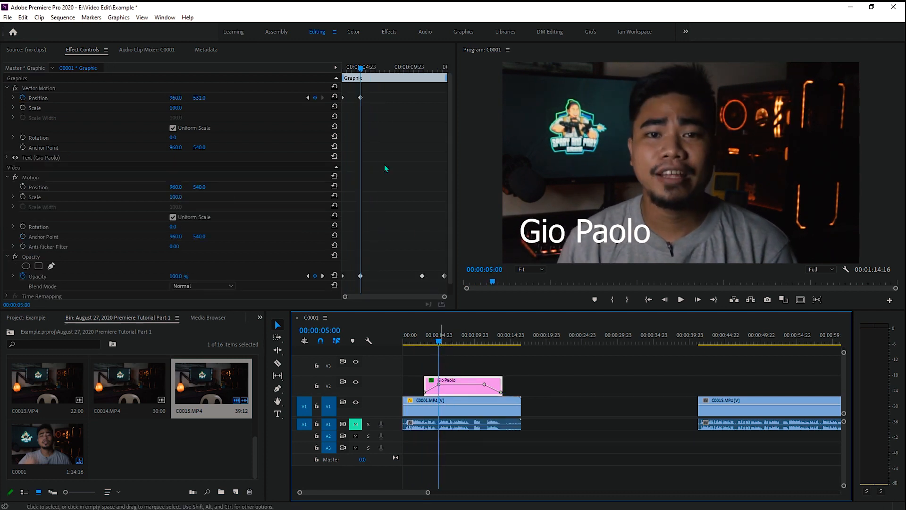
drag(361, 98, 353, 128)
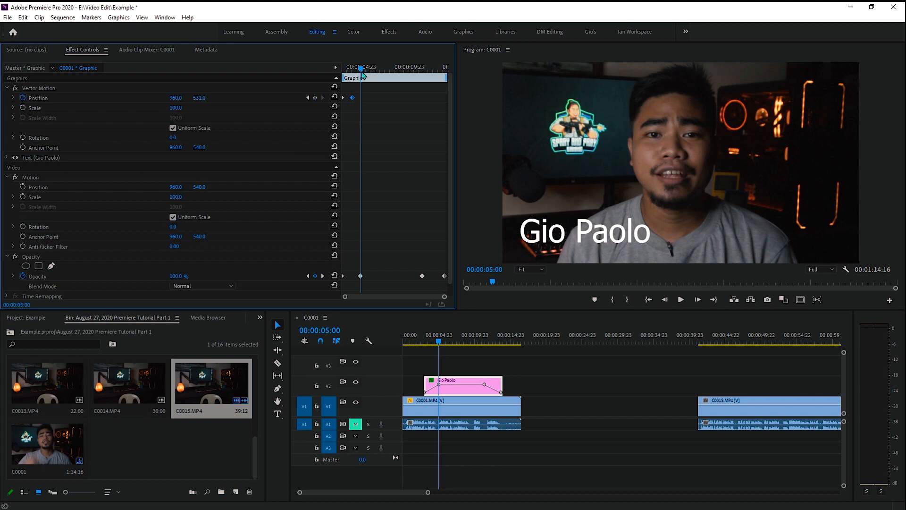
click(352, 68)
key(space)
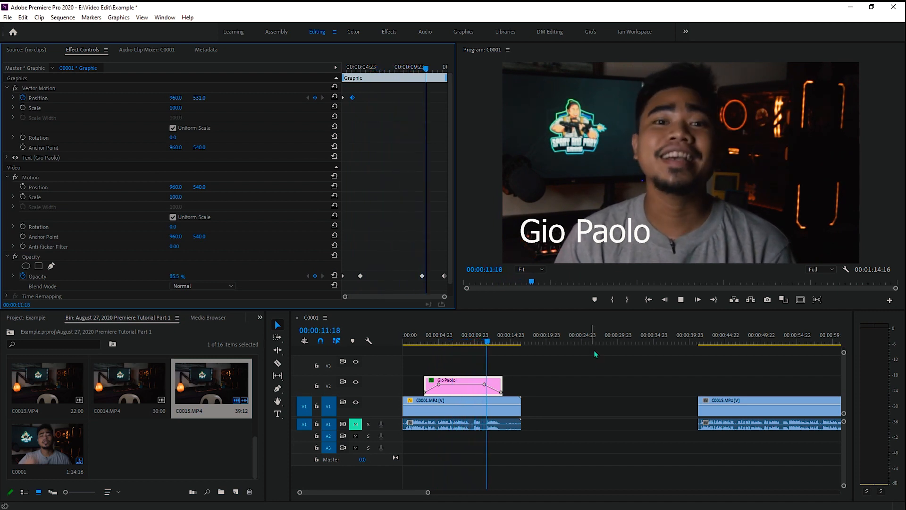
key(space)
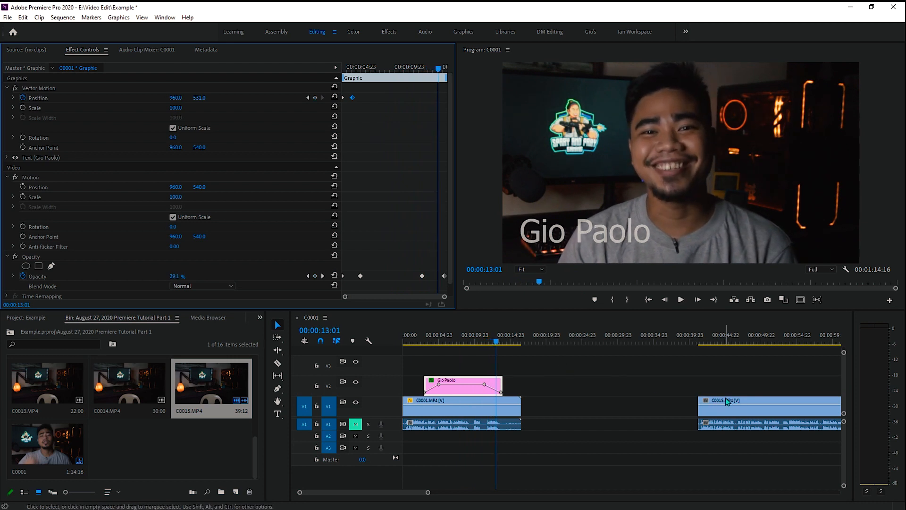
Step: Move the C0015.MP4 clip against the end of C0001.MP4 and unmute audio track A1
drag(730, 403, 554, 402)
click(494, 340)
click(500, 340)
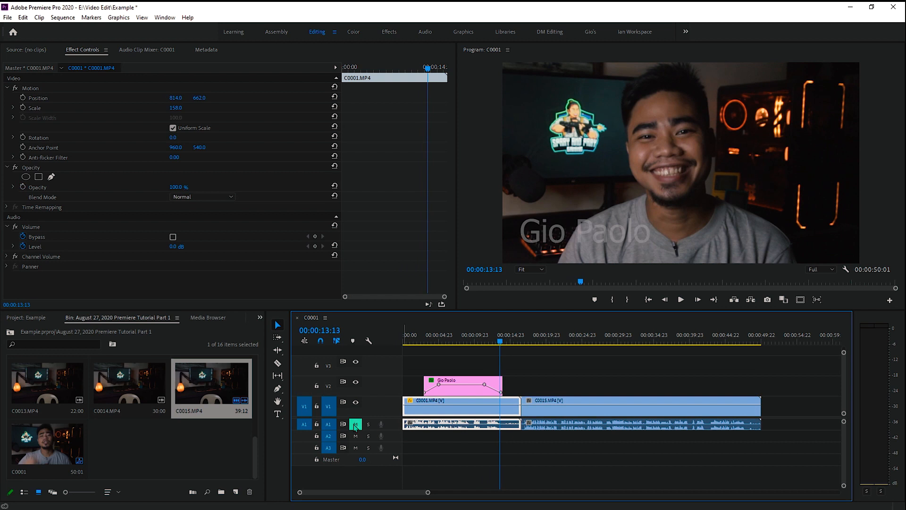
Step: Split C0001.MP4 at 00:00:14:06 with the Razor tool and delete the short piece after the cut
drag(500, 340, 505, 341)
click(277, 363)
click(504, 408)
click(278, 325)
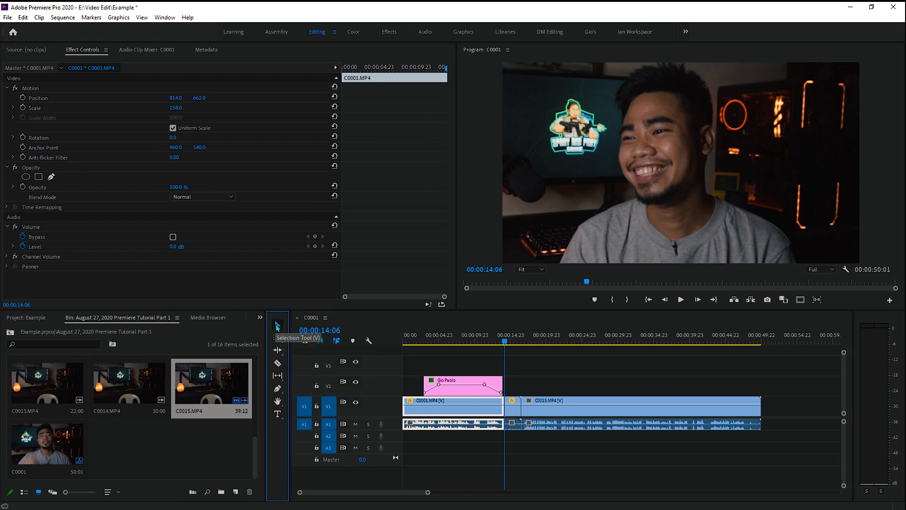
click(512, 410)
drag(507, 340, 510, 341)
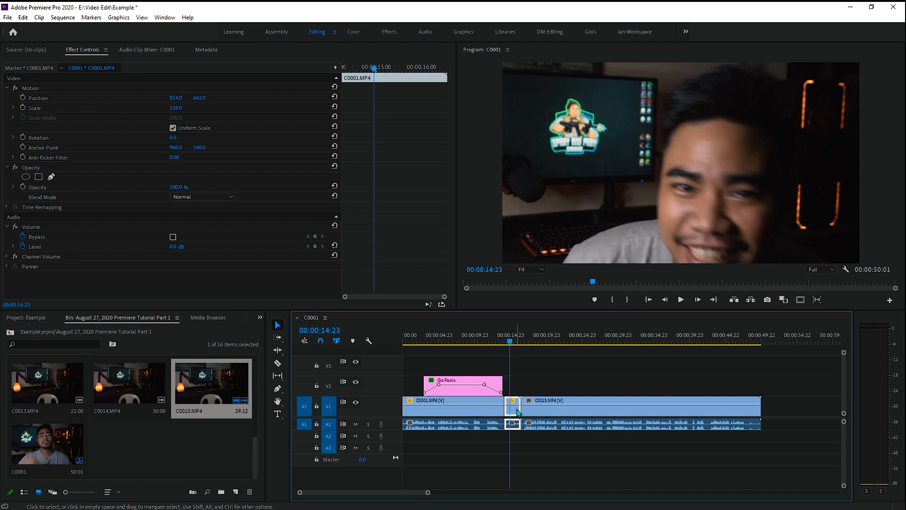
key(Delete)
Step: Close the gap by moving C0015.MP4 against C0001.MP4, and play from before the join
drag(547, 411, 532, 412)
drag(508, 345, 471, 342)
key(space)
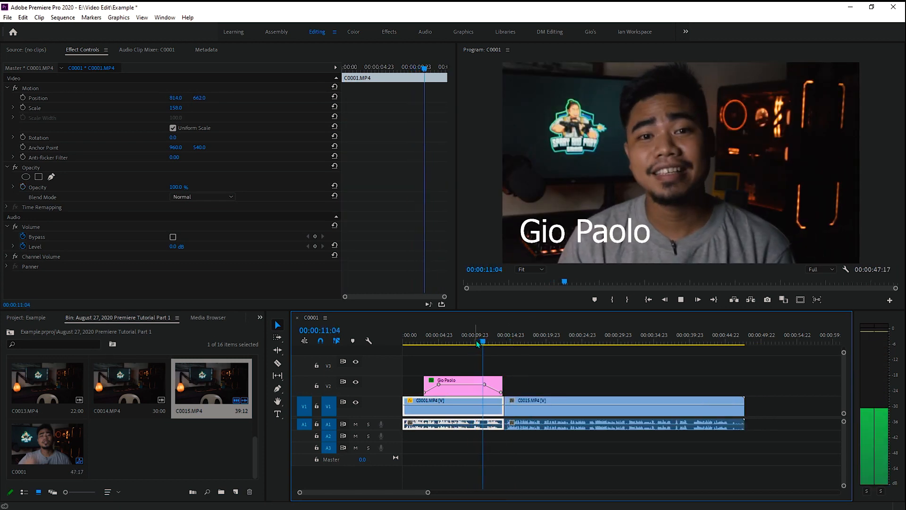
Step: Play the sequence across the join between C0001.MP4 and C0015.MP4
click(502, 341)
mouse_move(502, 340)
mouse_down()
mouse_move(514, 348)
mouse_move(503, 347)
mouse_up()
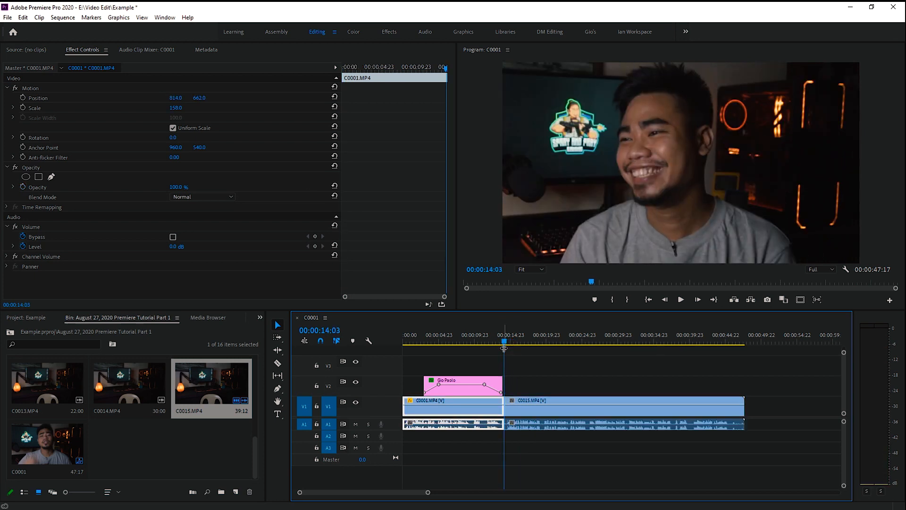
key(space)
key(space)
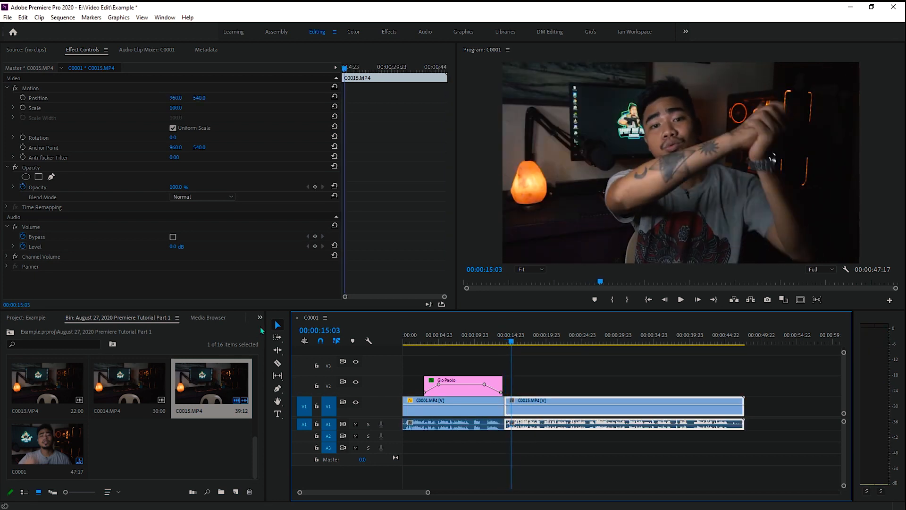
Step: Split C0015.MP4 at 00:00:23:09 with the Razor tool and delete the part after the cut
click(562, 342)
drag(562, 343, 570, 343)
key(ctrl+k)
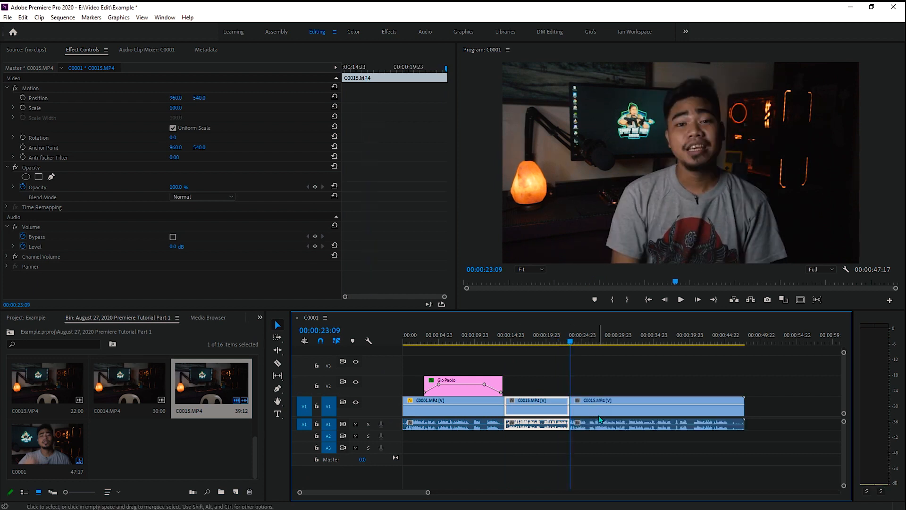
click(277, 363)
key(ctrl+z)
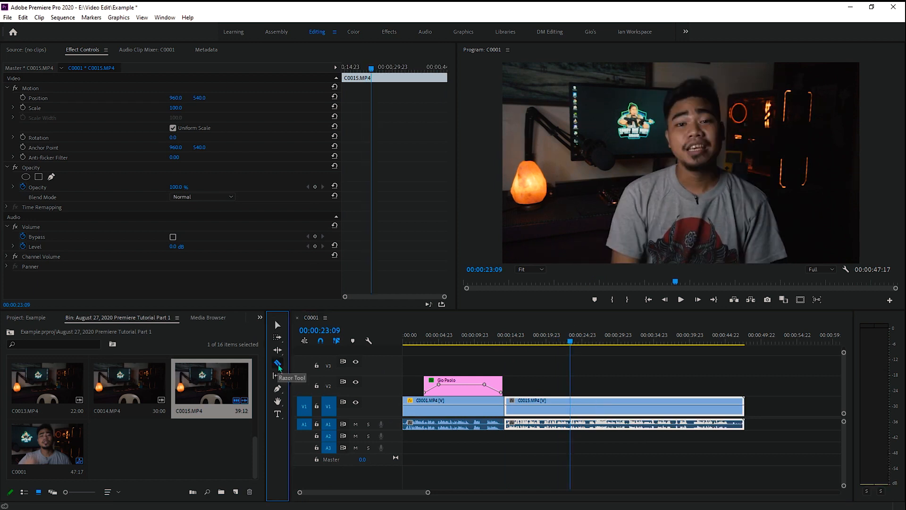
click(571, 412)
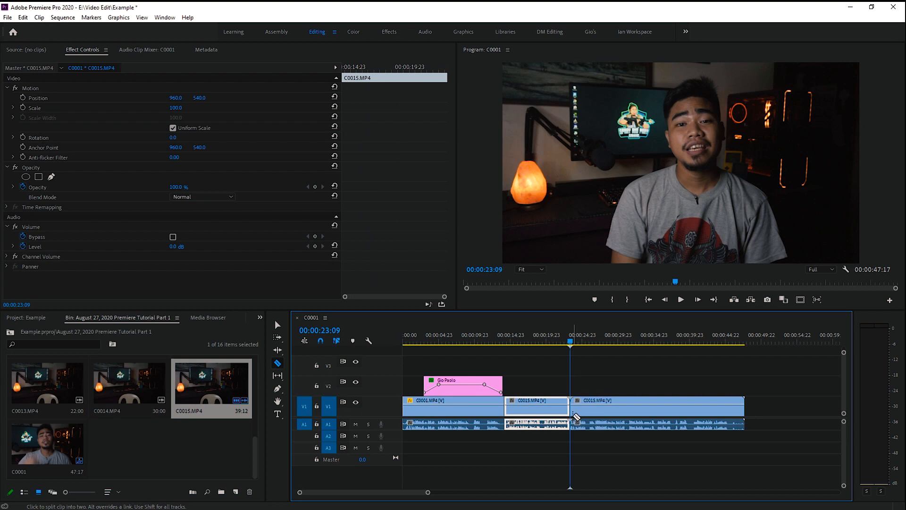
click(277, 325)
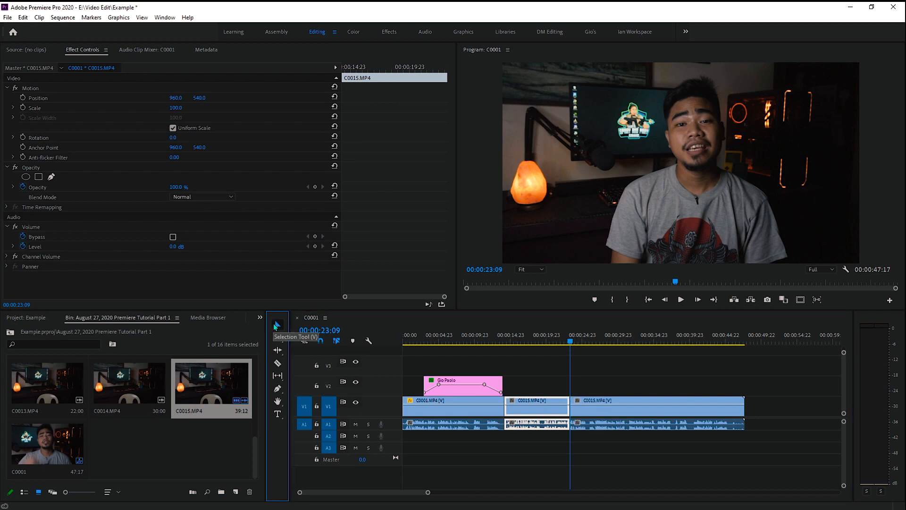
click(597, 414)
key(Delete)
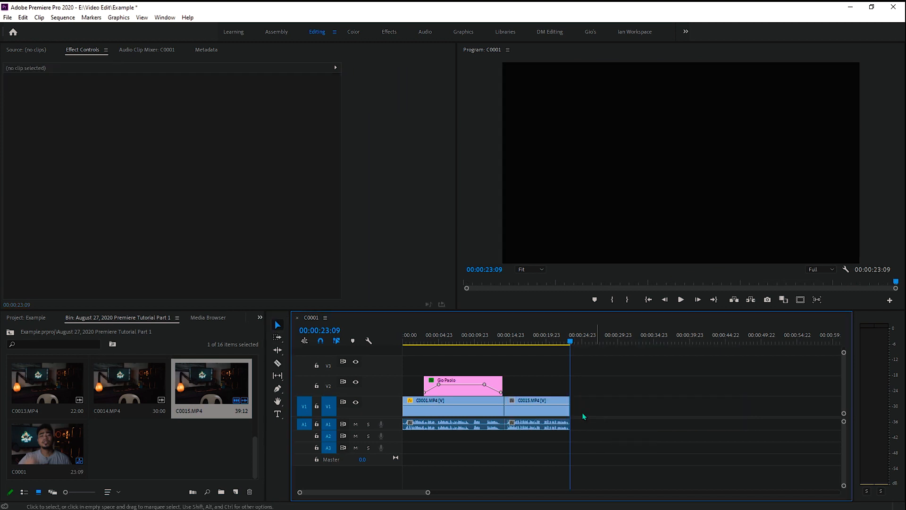
Step: Add C0013.MP4 from the bin against the end of C0015.MP4 on V1 and play its beginning
click(65, 392)
drag(65, 392, 572, 410)
drag(570, 340, 584, 346)
key(space)
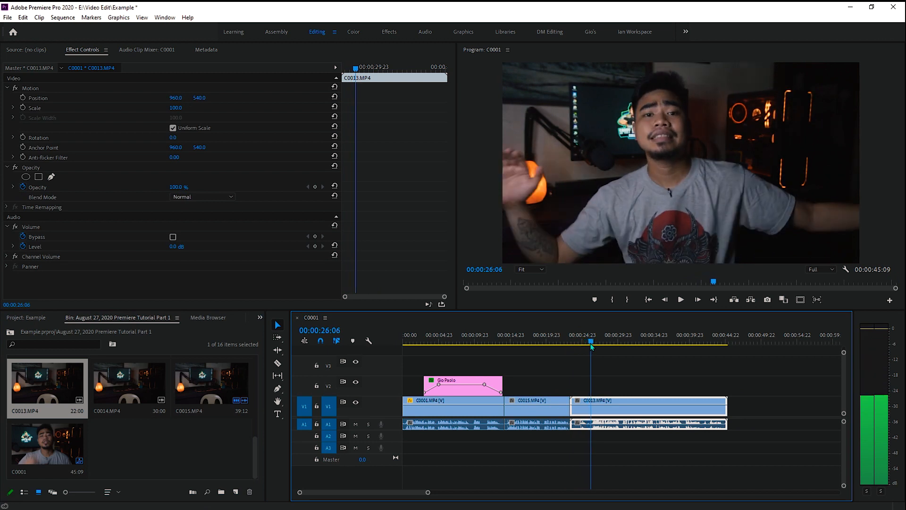
Step: Split C0013.MP4 at 00:00:26:11 with the Razor tool and delete the short piece before the cut
key(space)
click(277, 363)
click(596, 411)
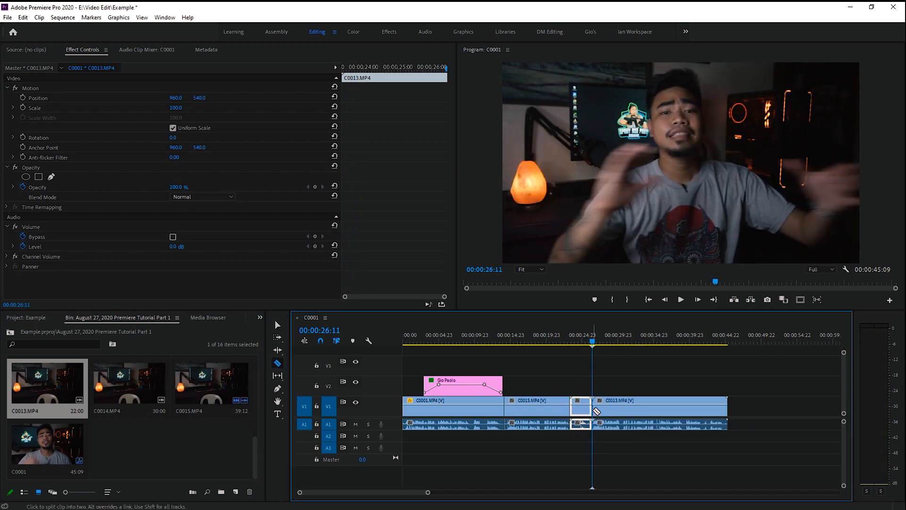
click(277, 325)
click(582, 411)
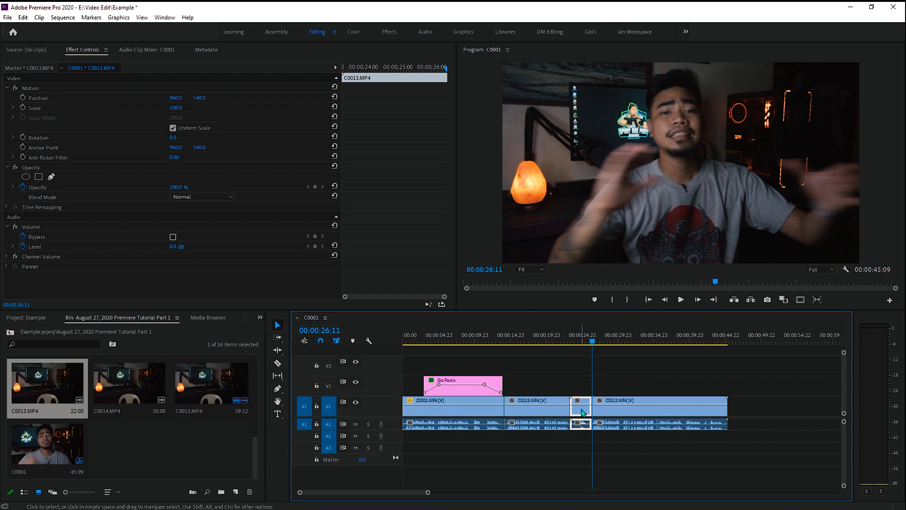
key(Delete)
Step: Close the gap by moving the remaining C0013.MP4 against C0015.MP4, and play back the joined clips
drag(687, 417, 668, 416)
drag(571, 345, 570, 344)
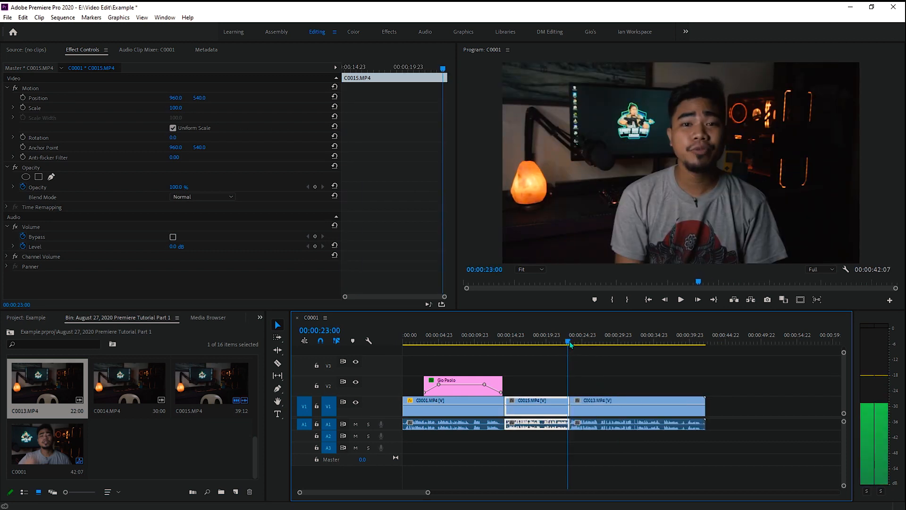
right_click(569, 344)
click(480, 446)
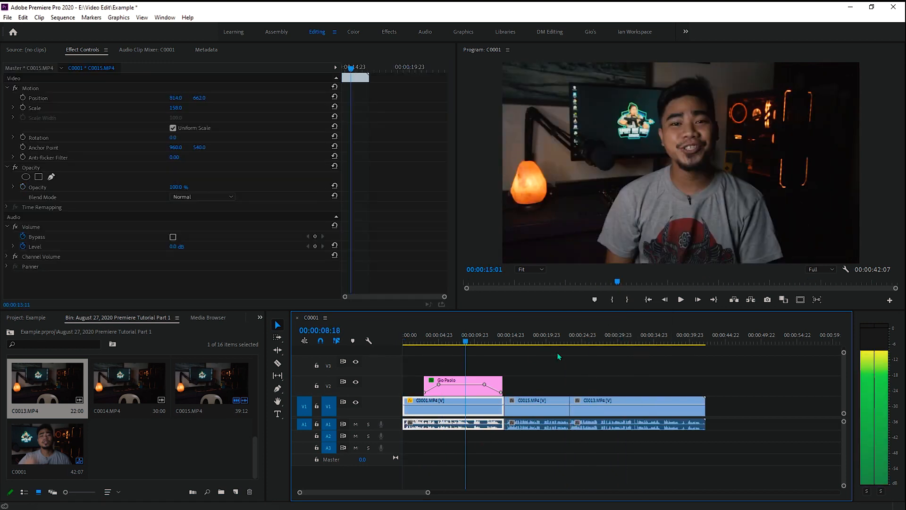
drag(558, 356, 490, 341)
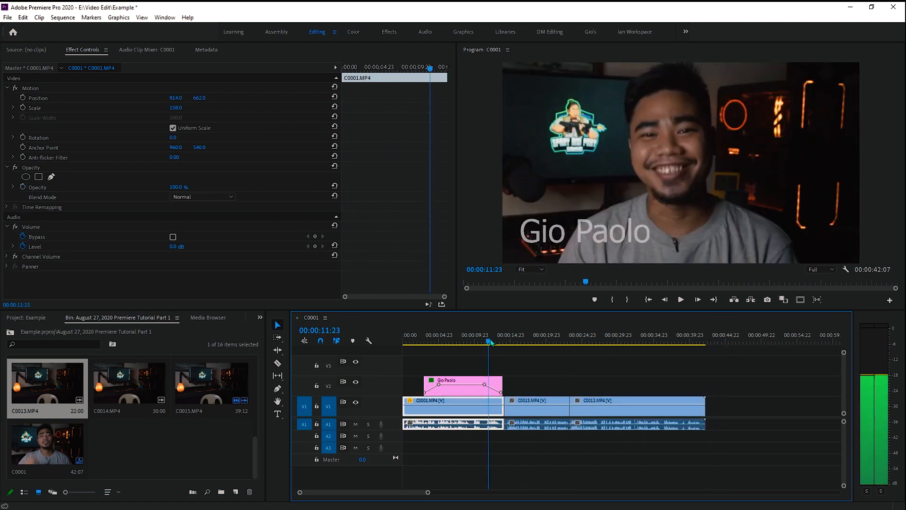
key(space)
key(space)
Step: Browse the bin, open C0003.MP4 in the Source Monitor and play a portion of it
click(252, 446)
drag(255, 451, 259, 403)
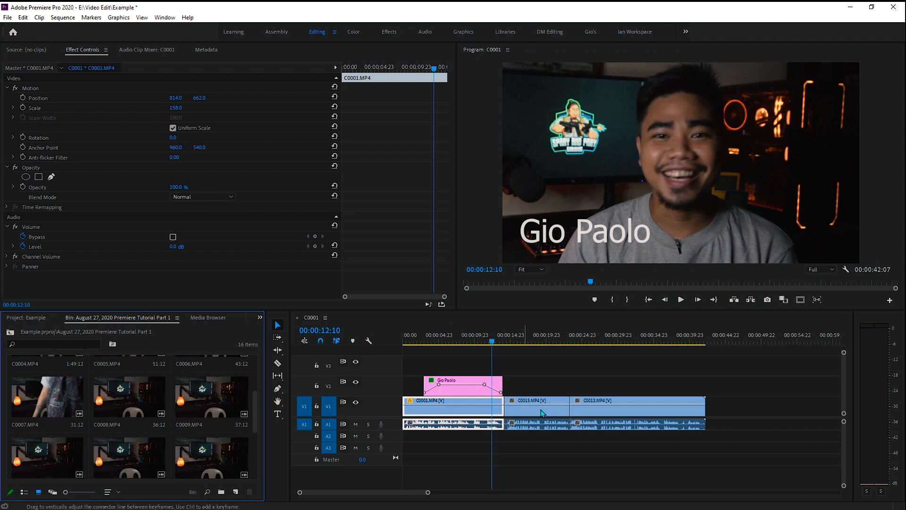
drag(212, 396, 133, 399)
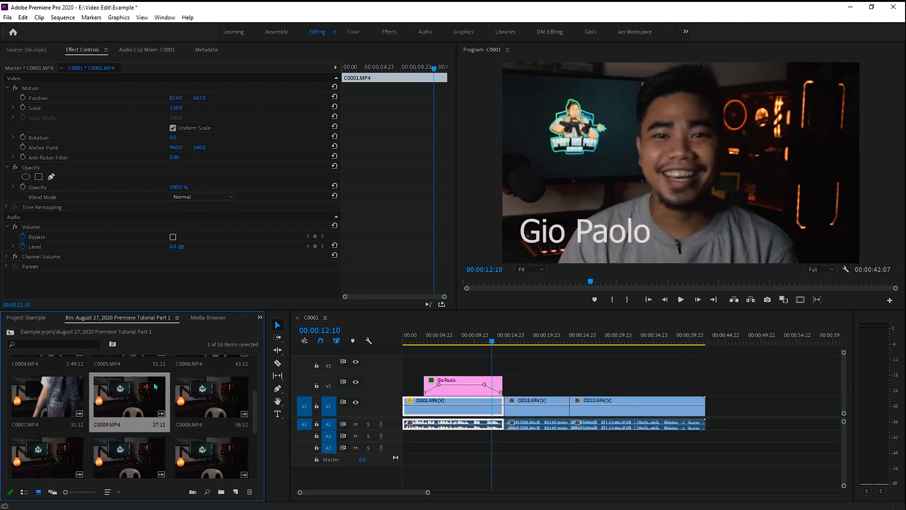
scroll(141, 389, up, 3)
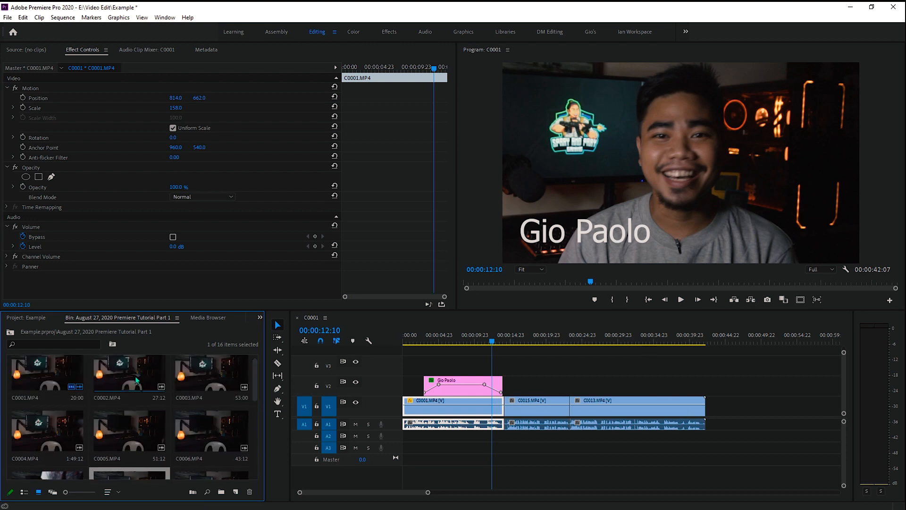
click(215, 375)
double_click(211, 373)
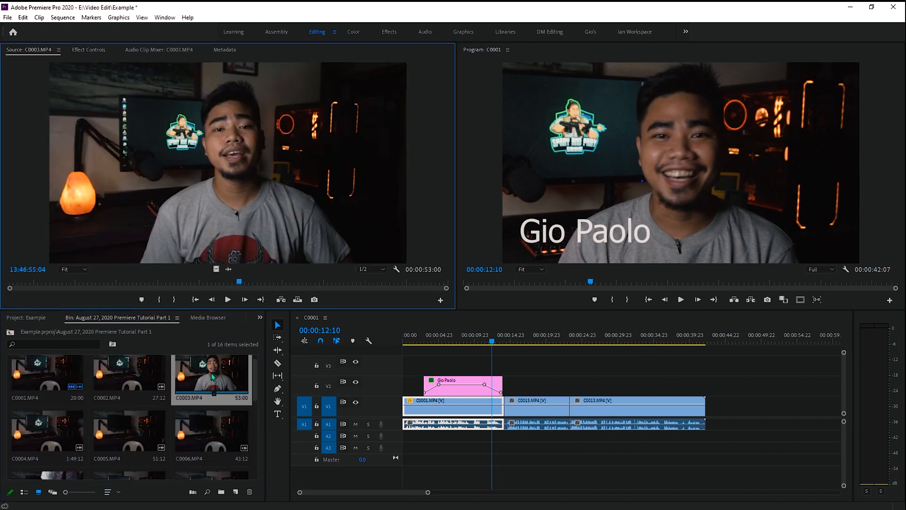
click(228, 301)
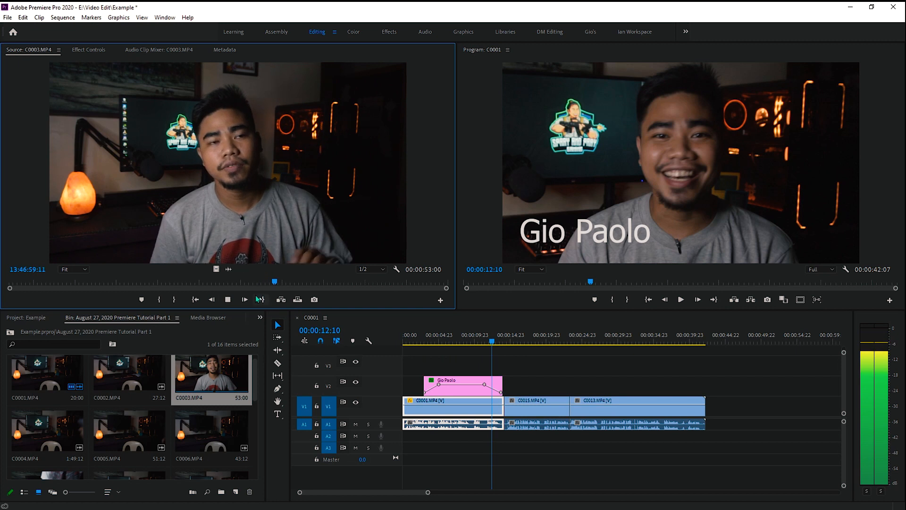
click(228, 300)
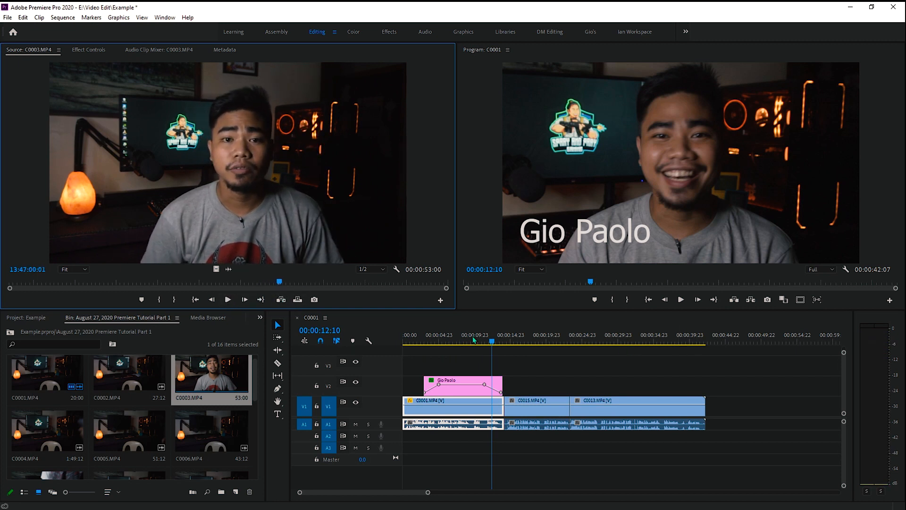
Step: Insert C0003.MP4 from the Source Monitor after the last clip, and close the gap before it
drag(498, 346, 720, 346)
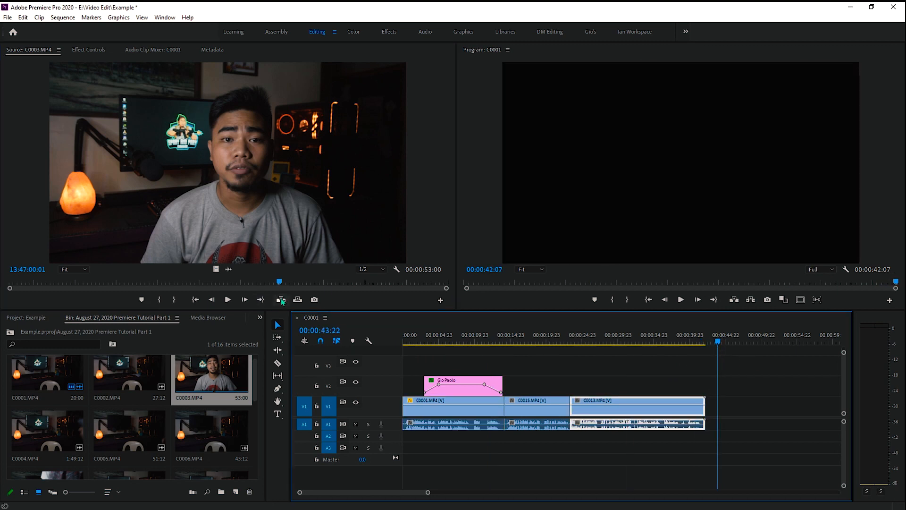
click(281, 300)
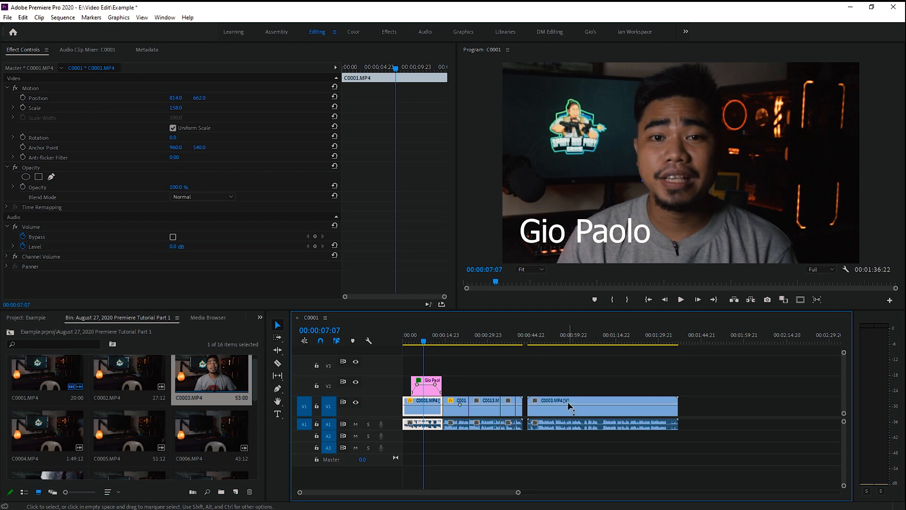
click(561, 413)
drag(561, 414, 555, 413)
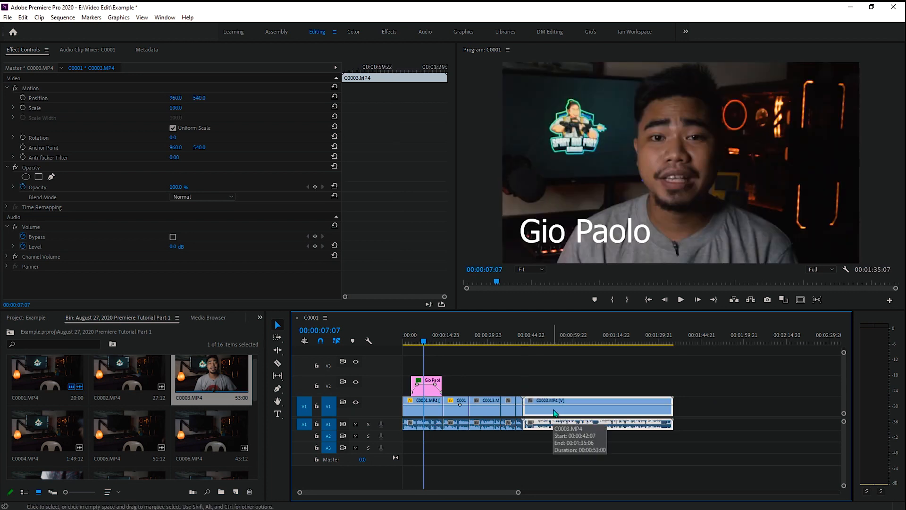
Step: Return the playhead to the sequence start and open the media export settings with H.264 as the format
key(Home)
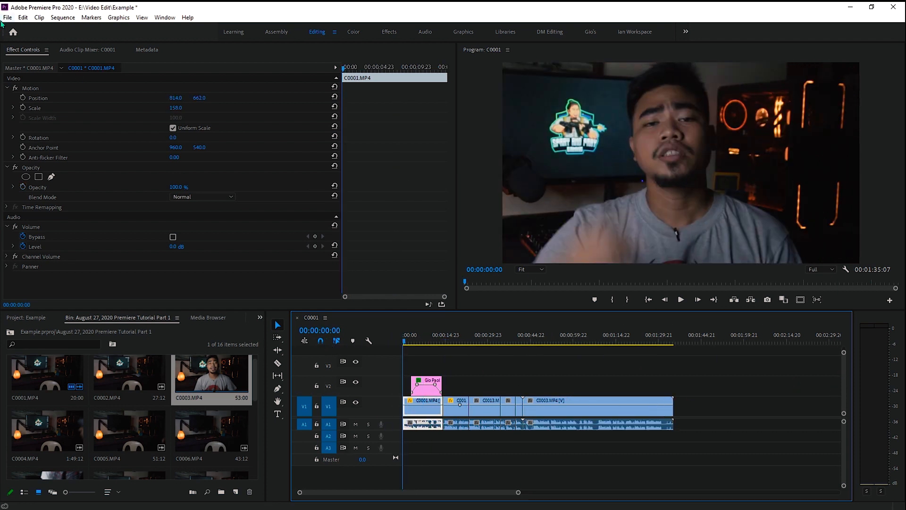
click(8, 18)
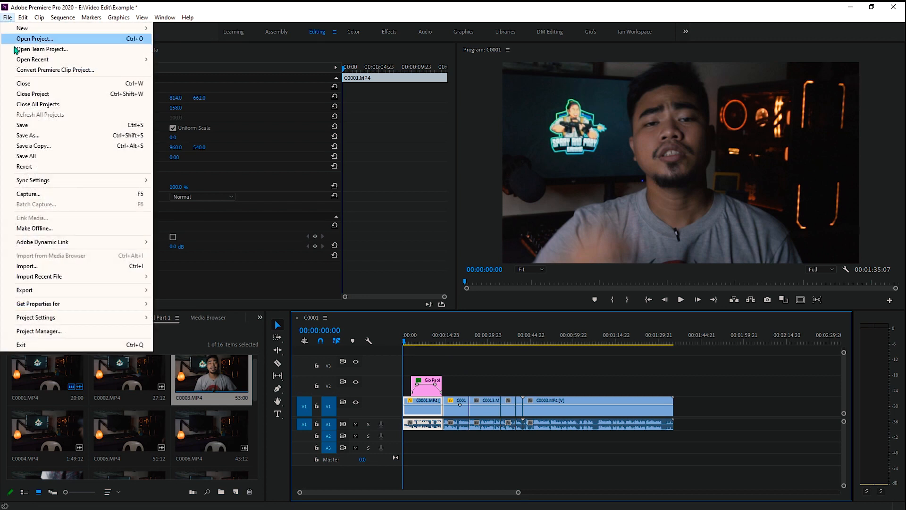
mouse_move(74, 293)
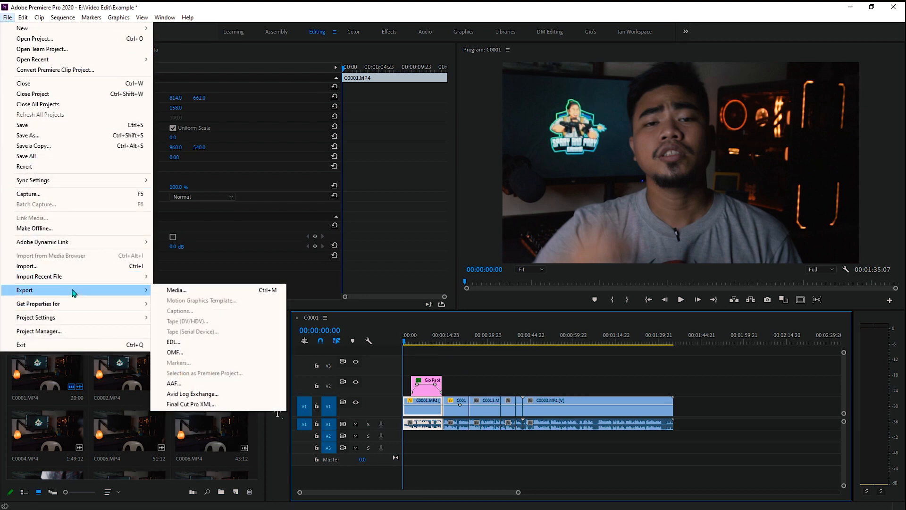
click(205, 293)
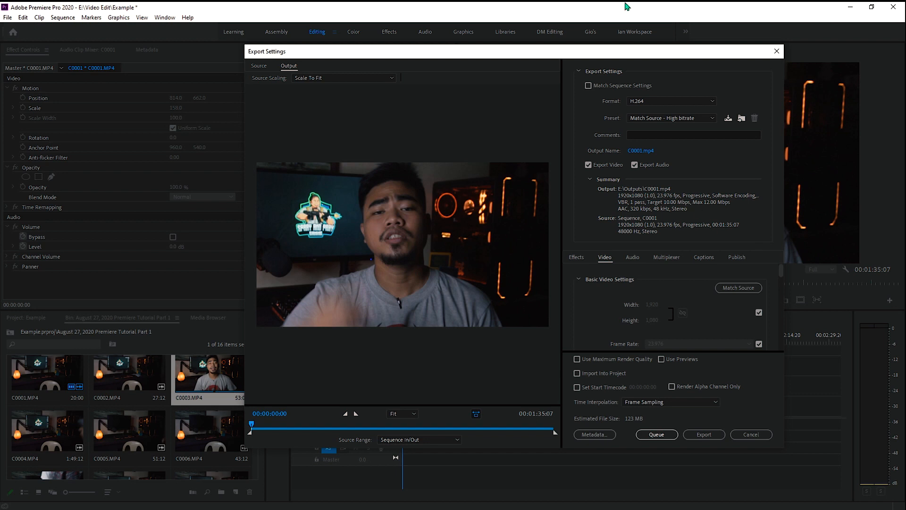
click(673, 100)
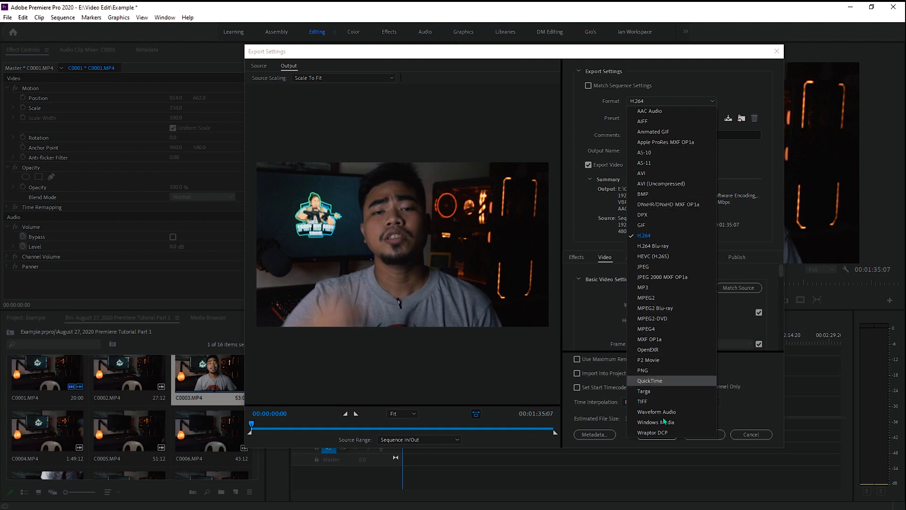
click(652, 238)
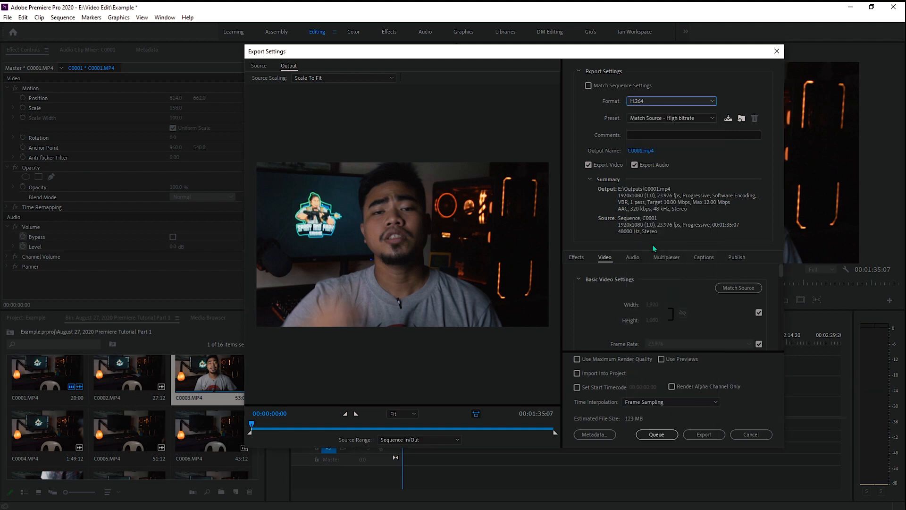
Step: Set the export preset to YouTube 1080p Full HD
click(669, 120)
click(669, 121)
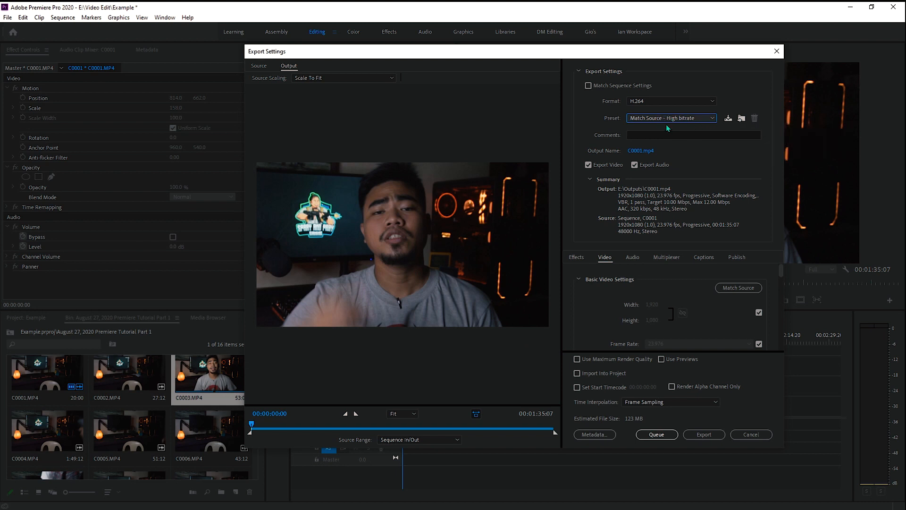
click(704, 117)
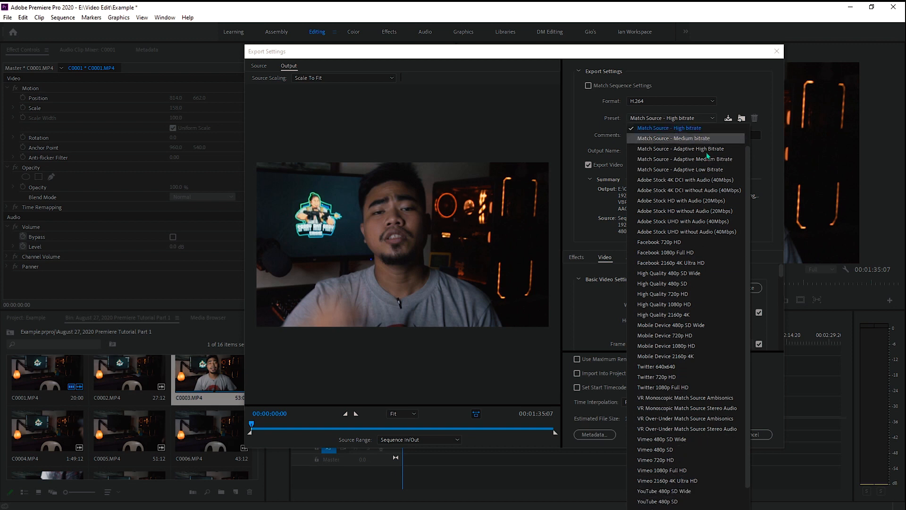
scroll(747, 191, down, 1)
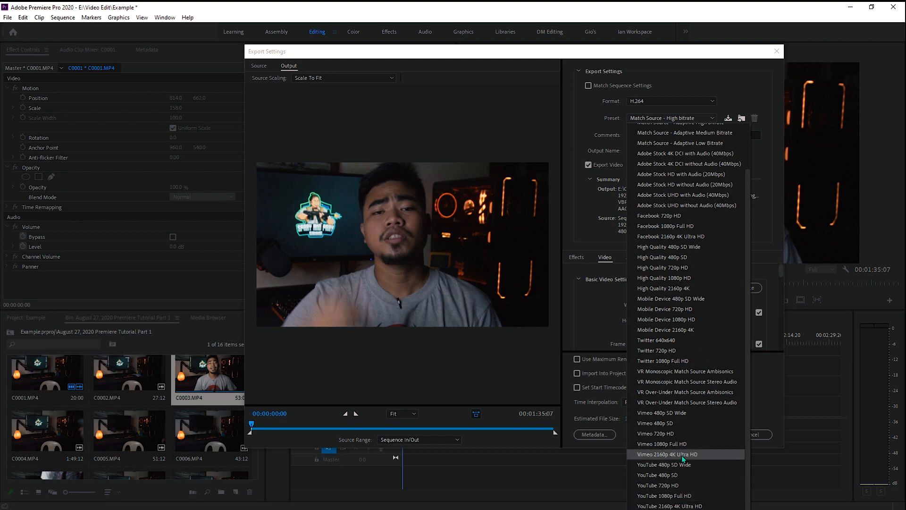
click(679, 496)
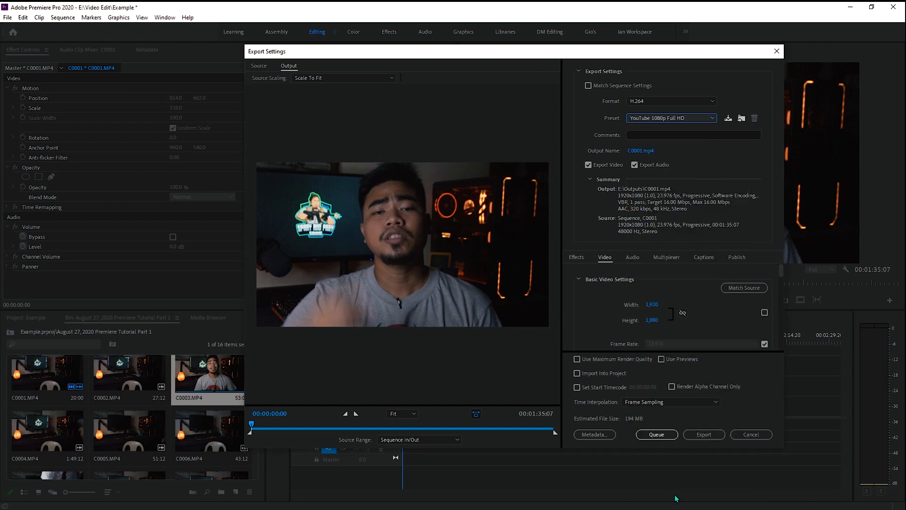
Step: Try the Mobile Device 1080p HD preset, and set the export preset to Match Source - High bitrate
click(711, 119)
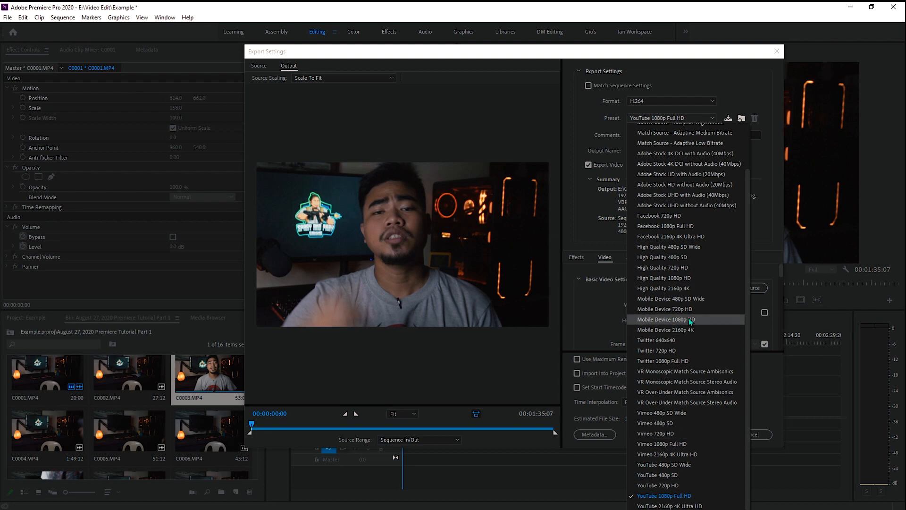
key(Escape)
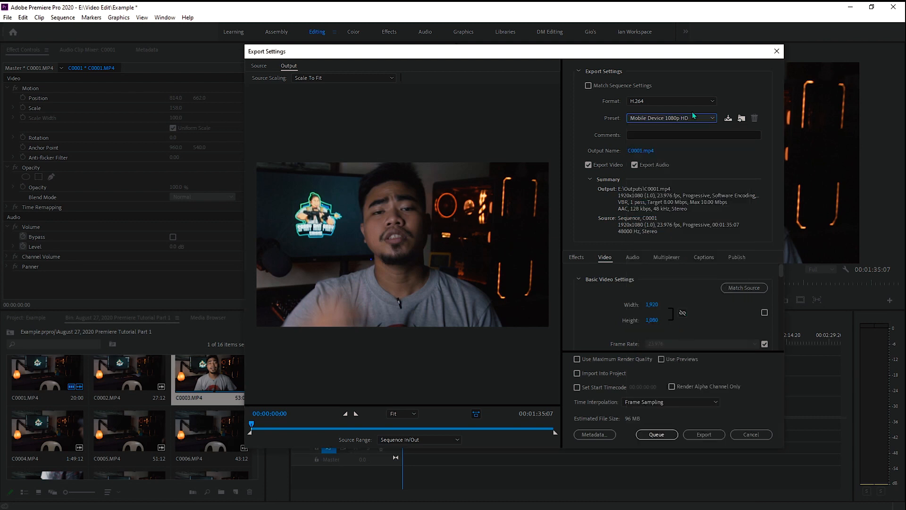
click(692, 114)
drag(746, 244, 743, 166)
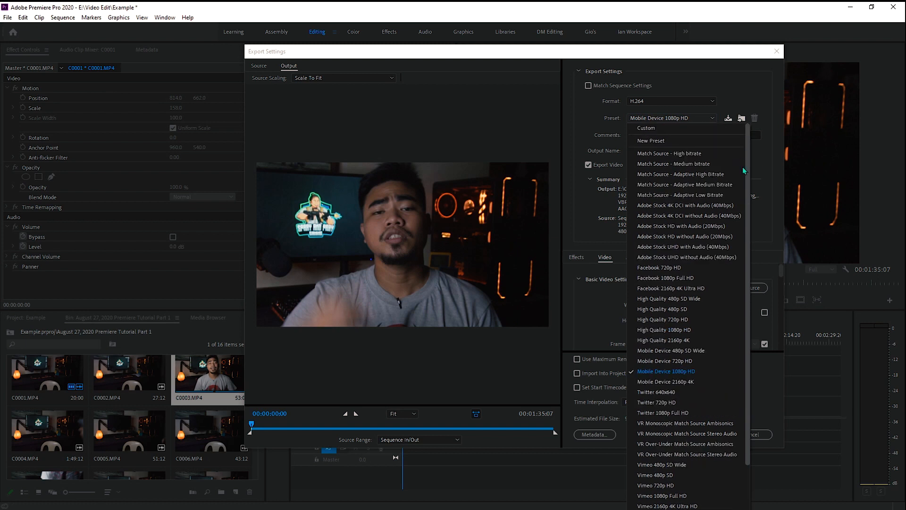
click(705, 154)
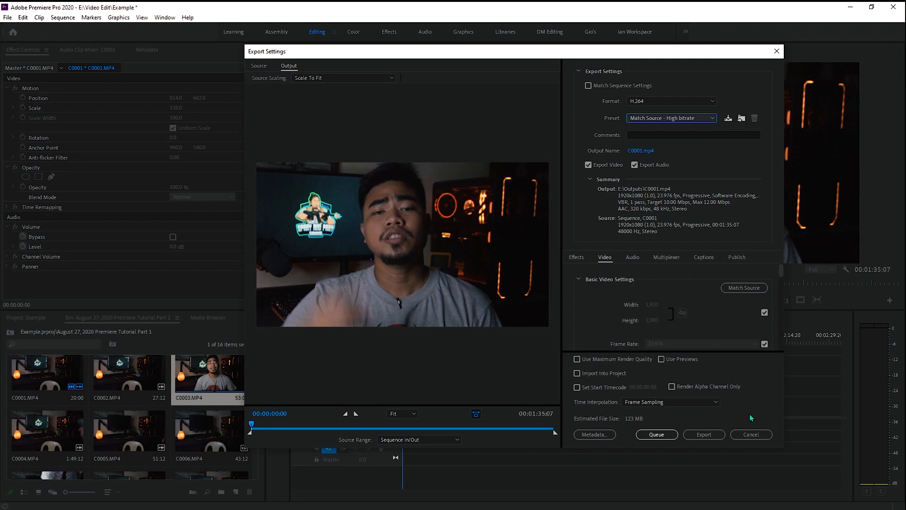
Step: Turn Use Maximum Render Quality on and off again, and reselect the Match Source - High bitrate preset
click(577, 360)
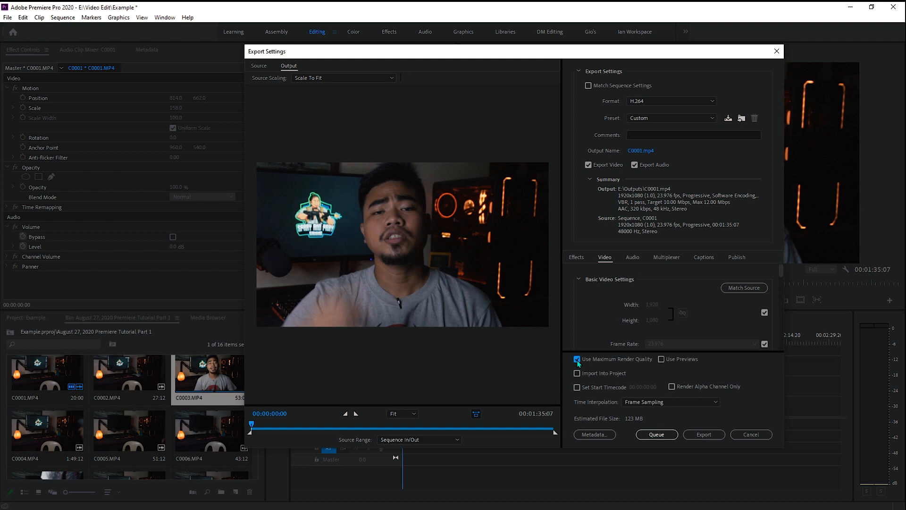
click(577, 360)
click(663, 118)
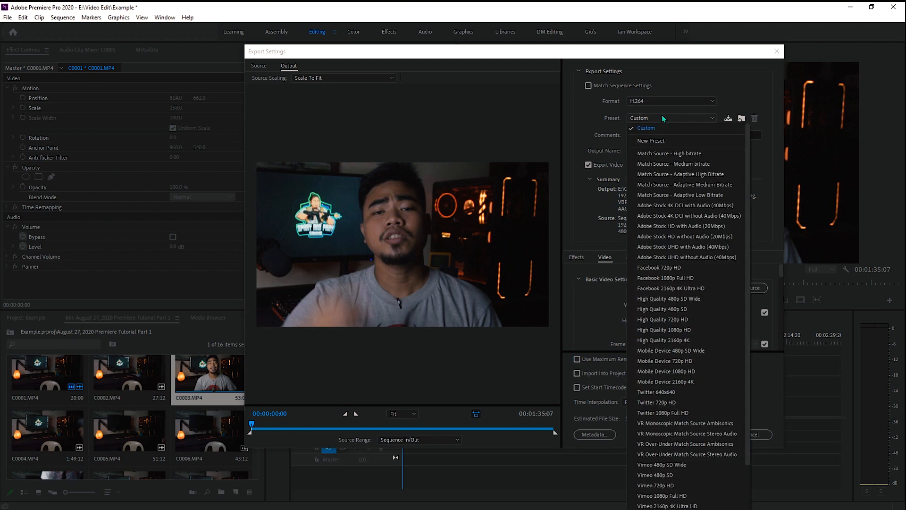
click(688, 158)
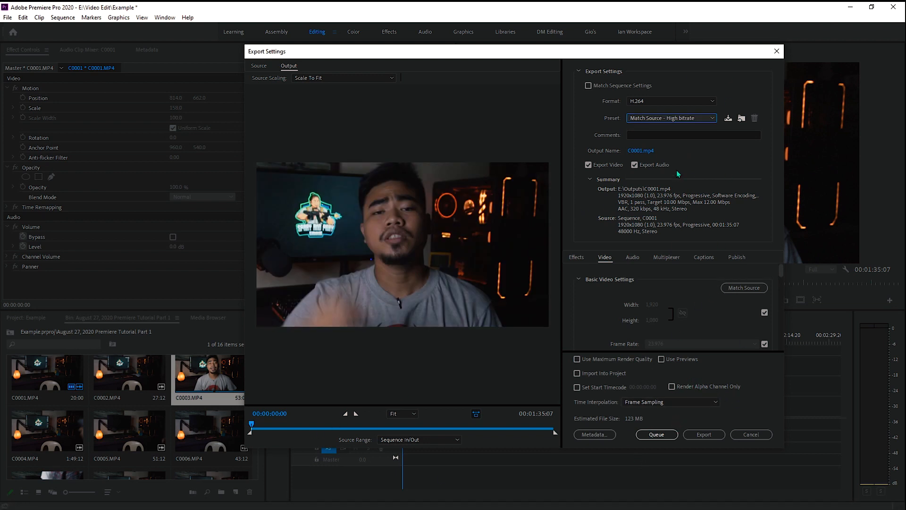
Step: Set the export's output file name to Example tutorial and save it in the Outputs folder on MAIN STORAGE (E:)
click(650, 155)
text(Examp)
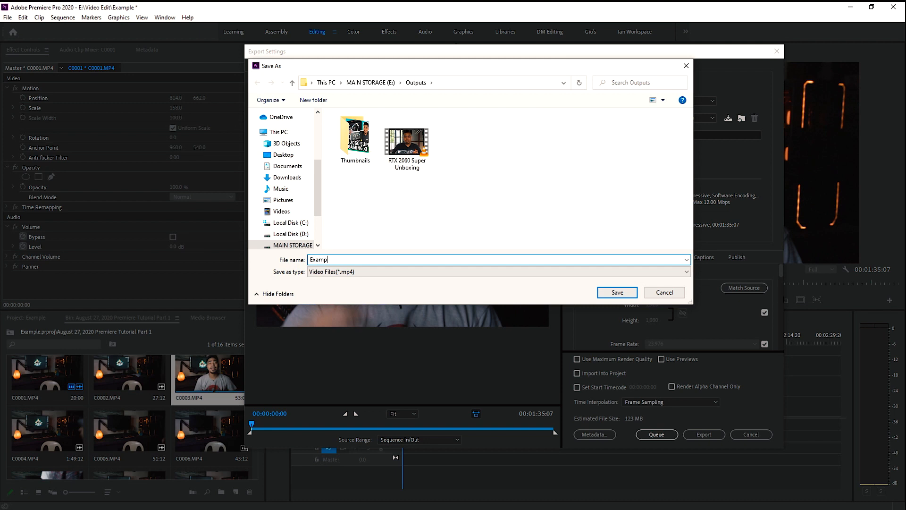
text(le tutorial)
drag(320, 205, 322, 228)
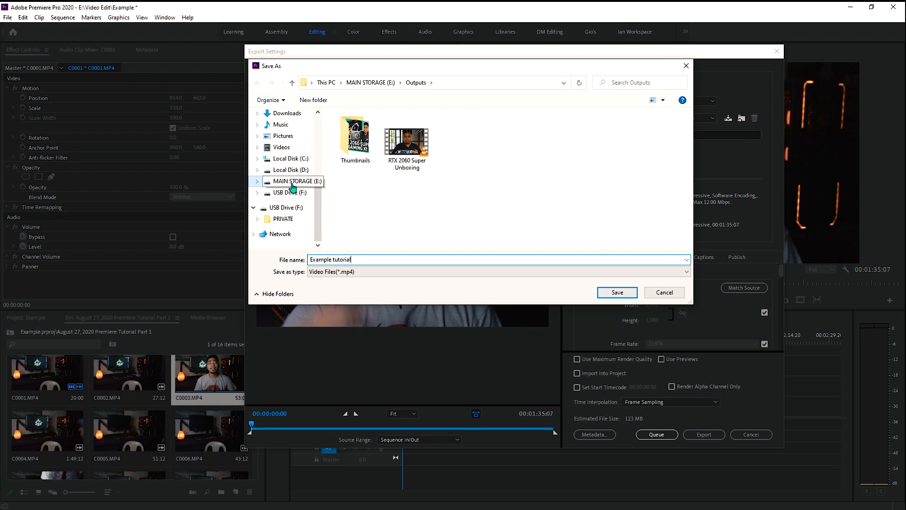
click(291, 179)
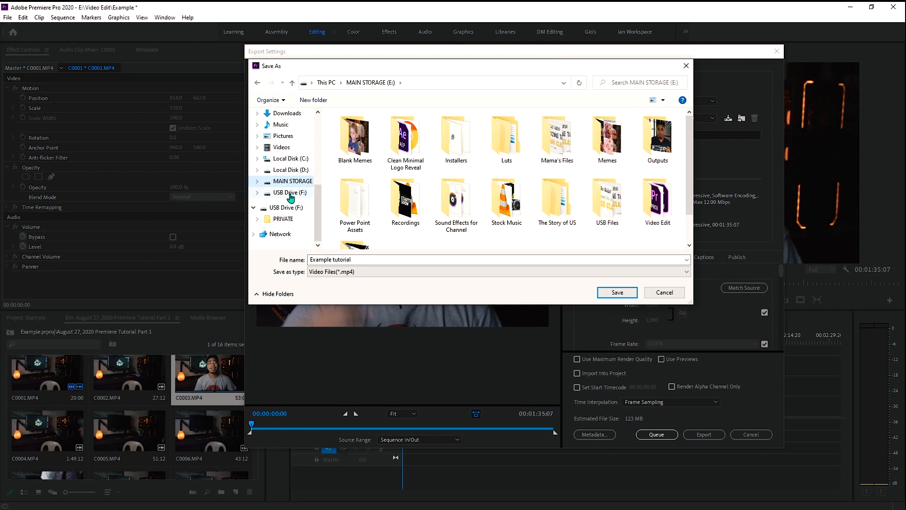
double_click(657, 139)
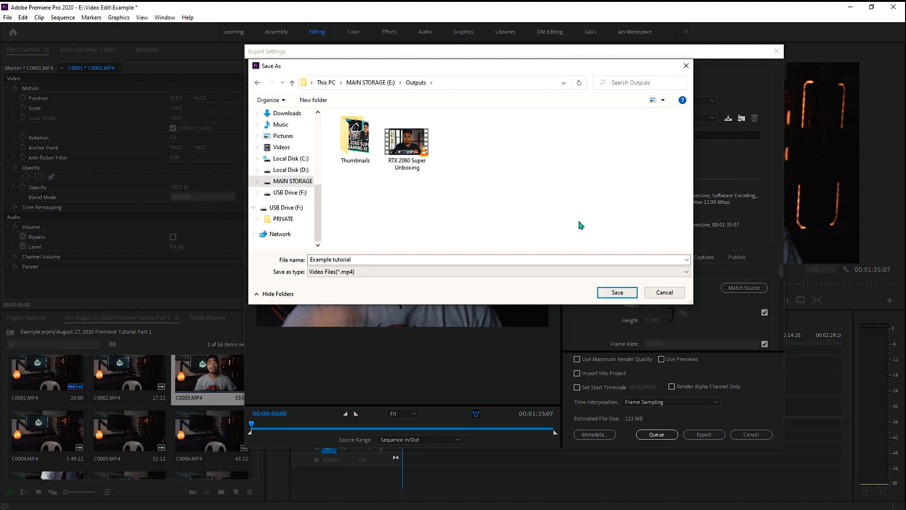
click(613, 292)
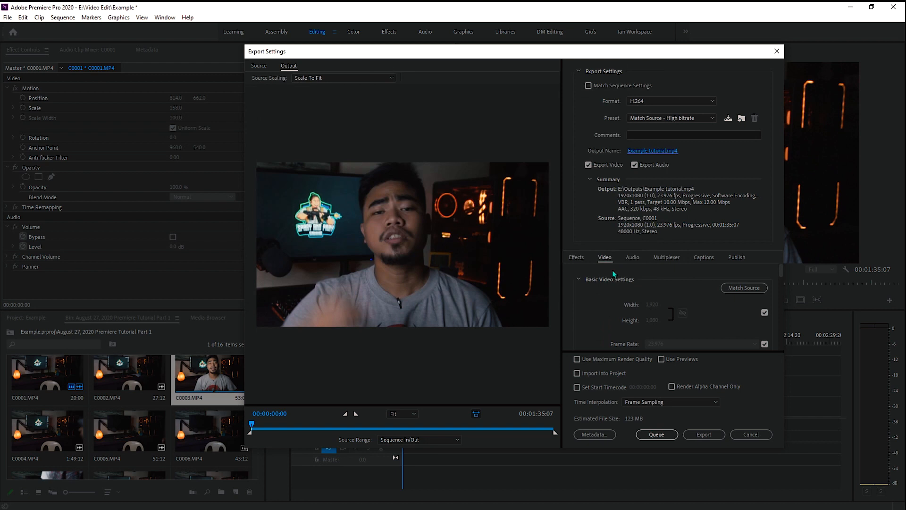
Step: Export the sequence to the video file, and move the timeline playhead to about 00:00:06:23
click(703, 435)
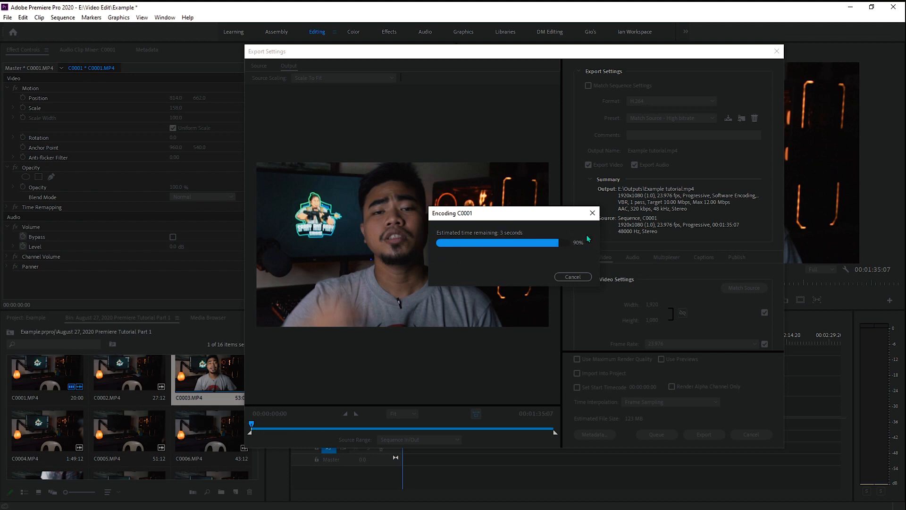
click(434, 341)
drag(436, 341, 424, 344)
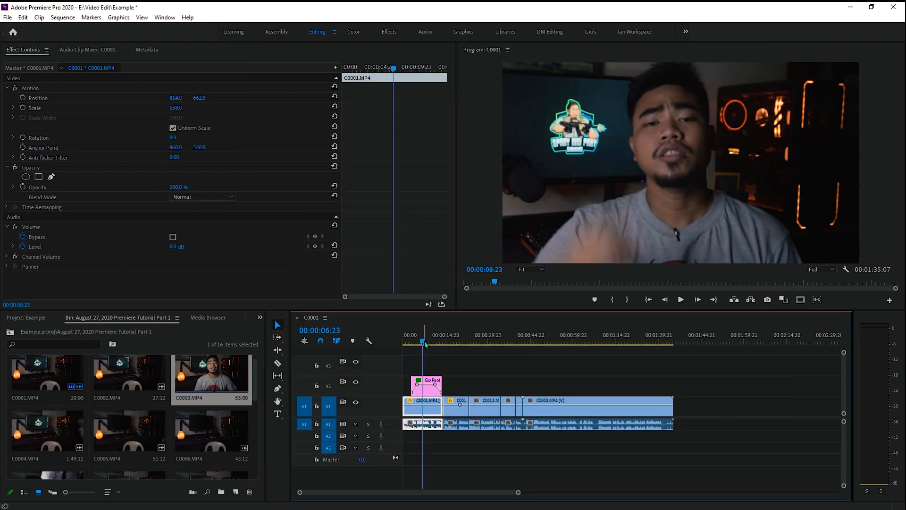